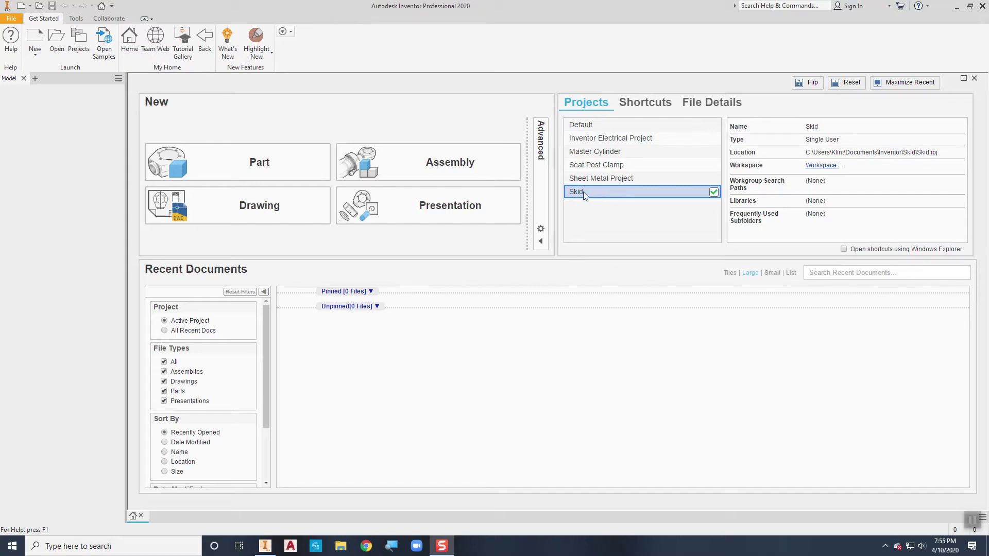
# In a new assembly, create an in-place Standard.ipt component named Skid Envelope with Reference BOM structure, based on the assembly's XZ plane.
pyautogui.click(428, 163)
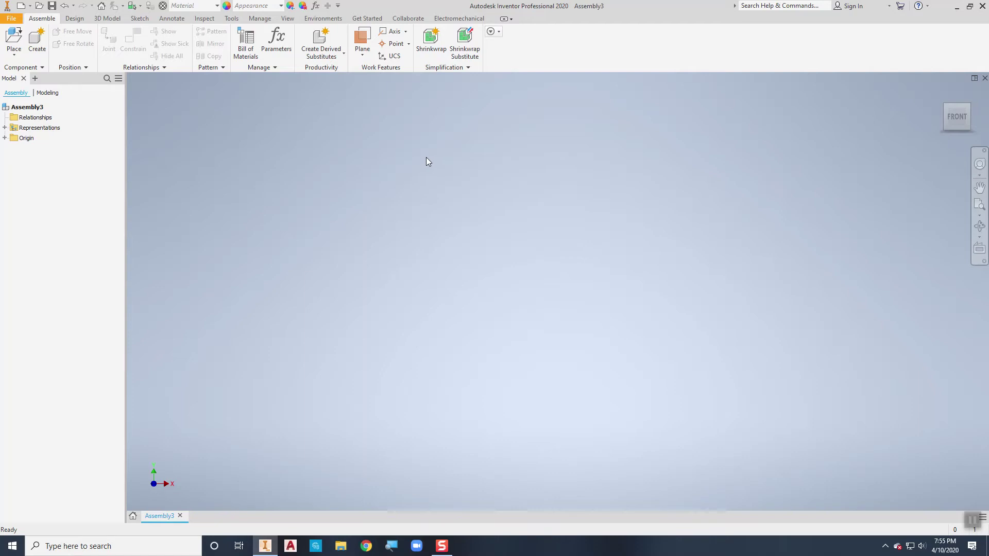
pyautogui.click(39, 45)
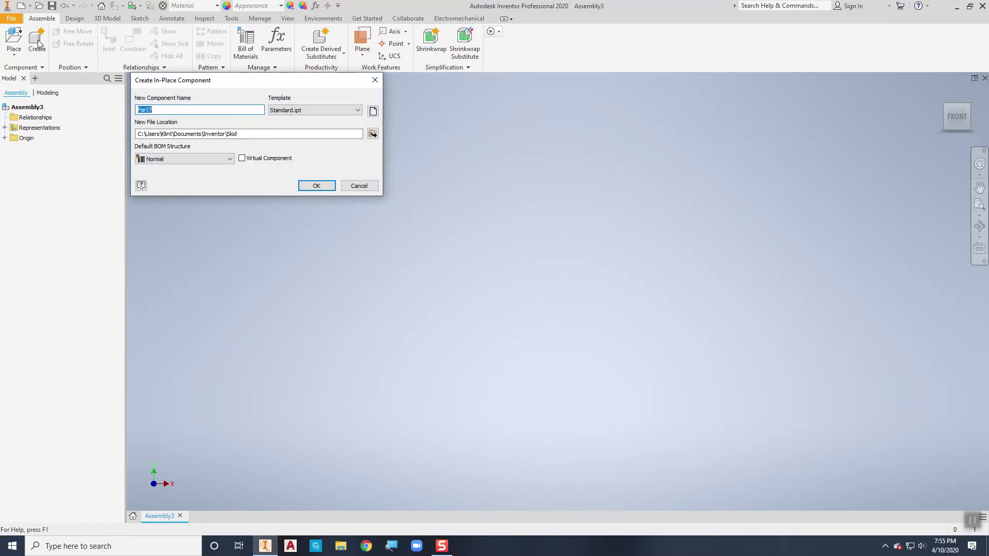
pyautogui.write('Skid Envelope')
pyautogui.click(172, 158)
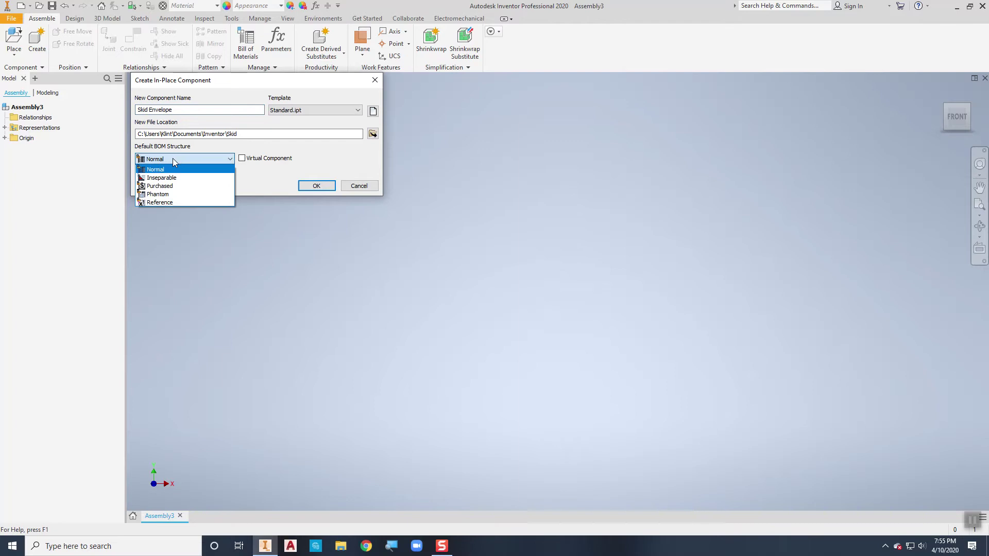
pyautogui.click(170, 203)
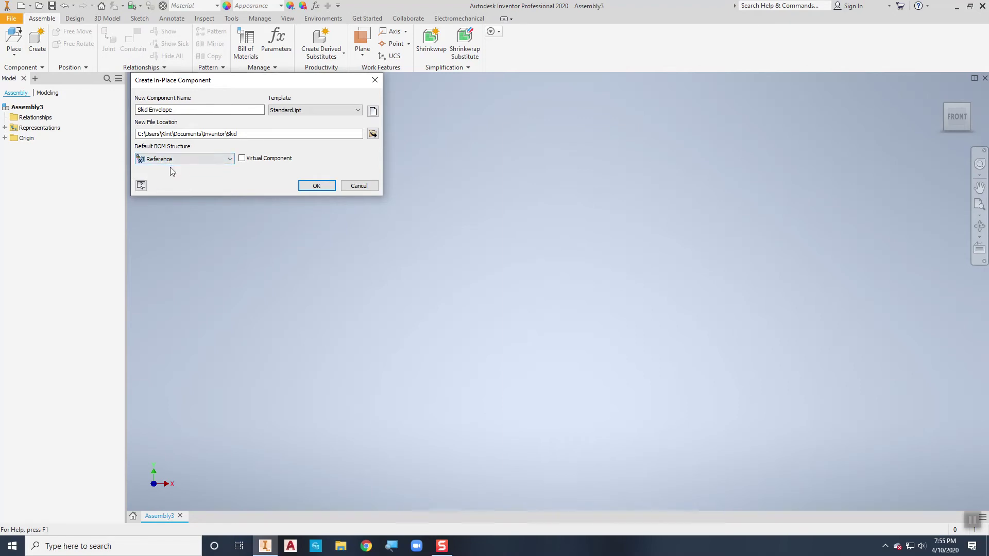
pyautogui.click(308, 186)
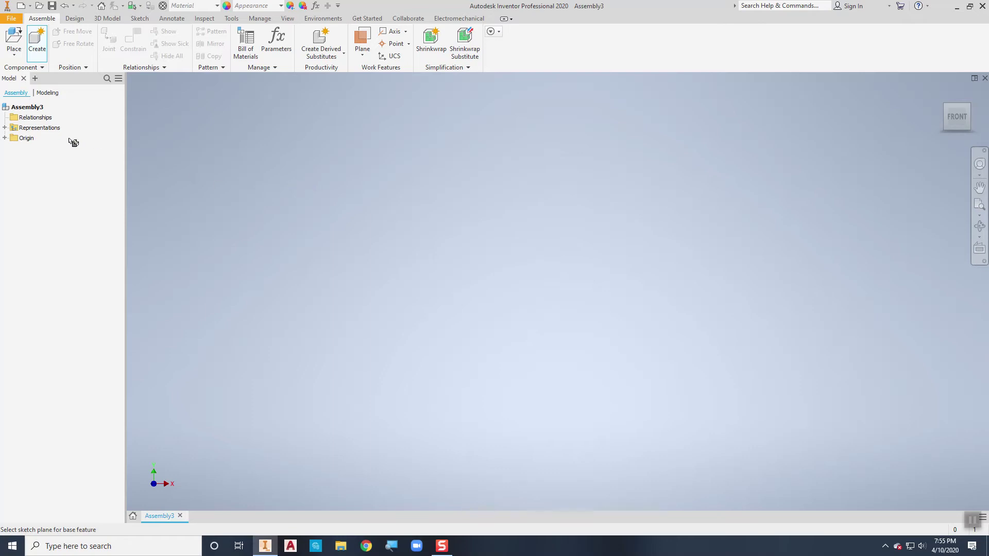
pyautogui.click(6, 138)
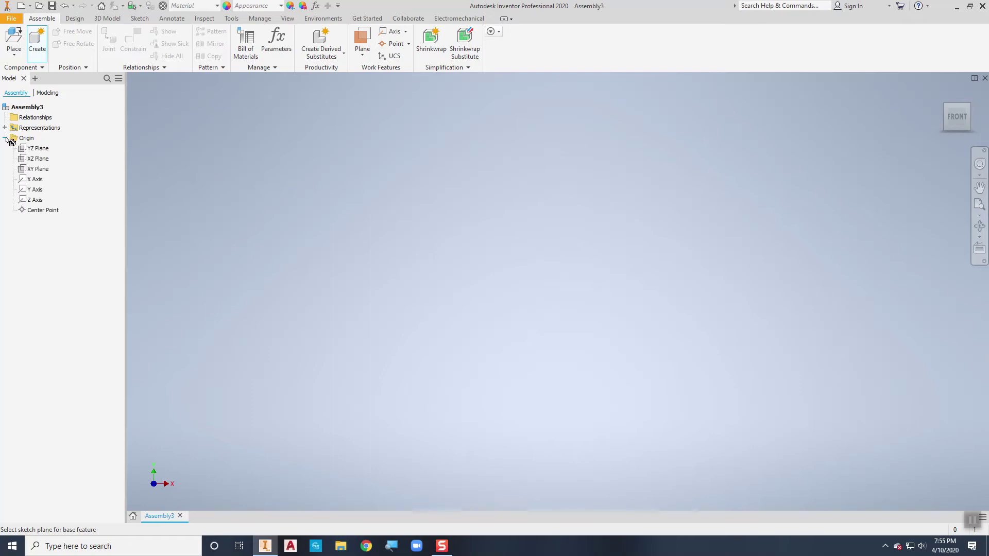
pyautogui.click(43, 160)
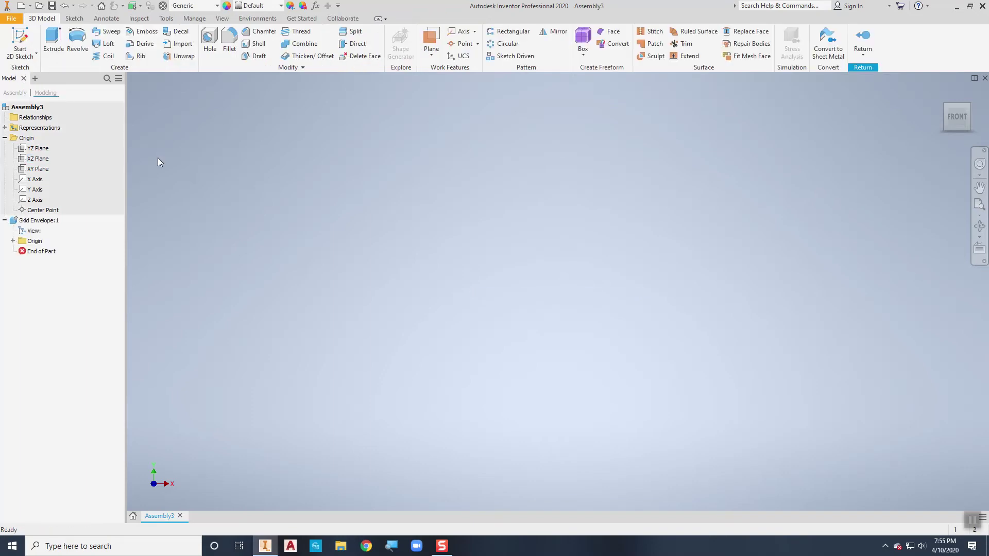
# On the part's horizontal origin plane, sketch a 60 in by 24 in rectangle with one corner at the origin, and finish the sketch.
pyautogui.click(19, 35)
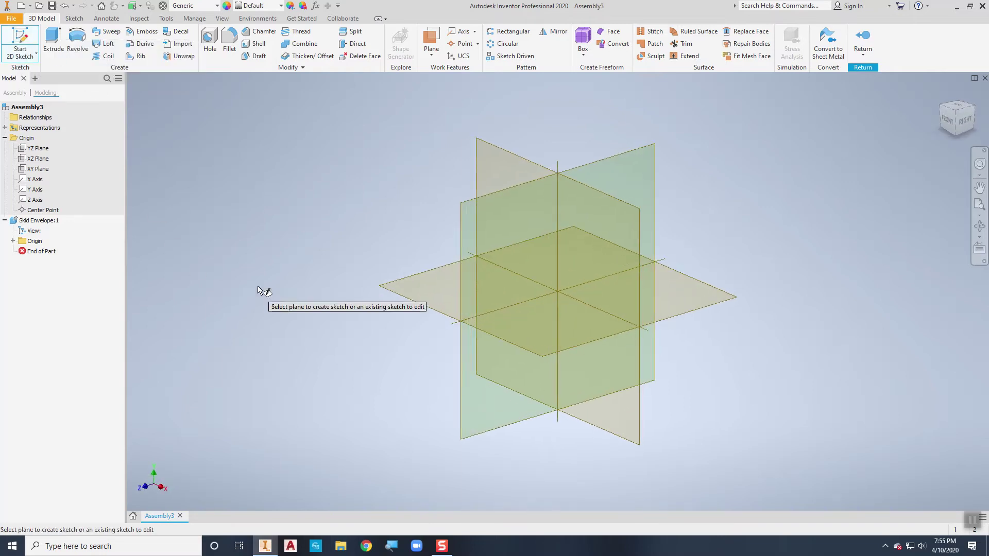
pyautogui.click(403, 300)
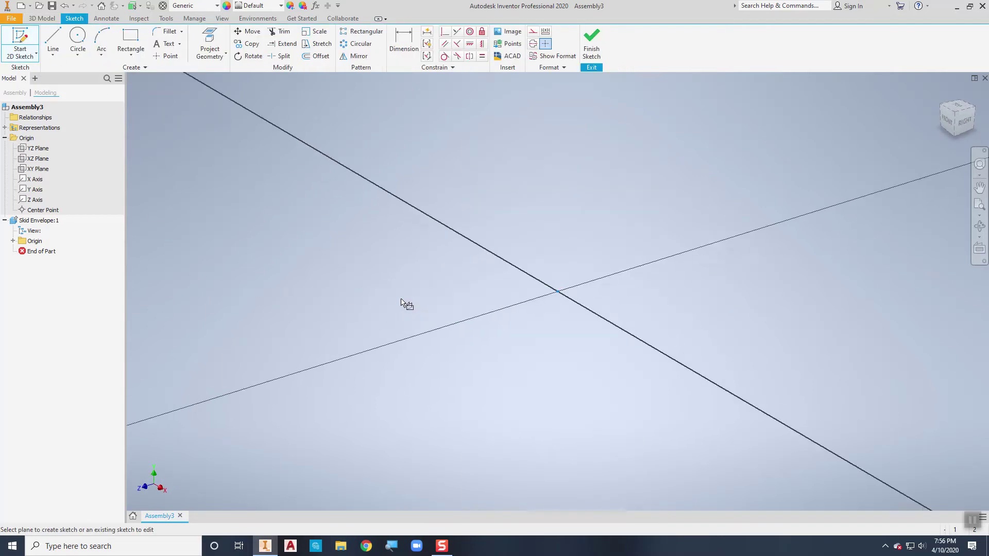
pyautogui.click(971, 91)
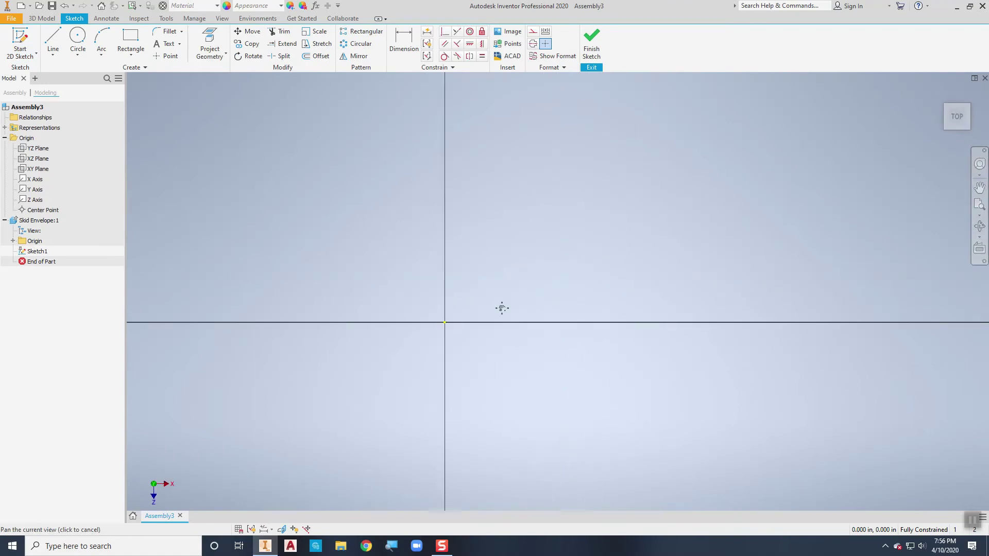
pyautogui.click(131, 40)
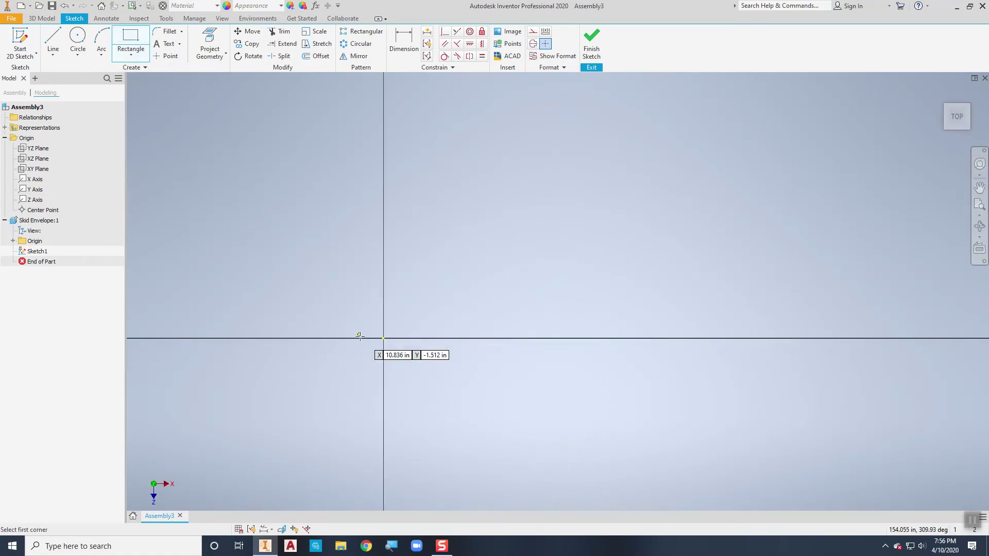
pyautogui.click(383, 339)
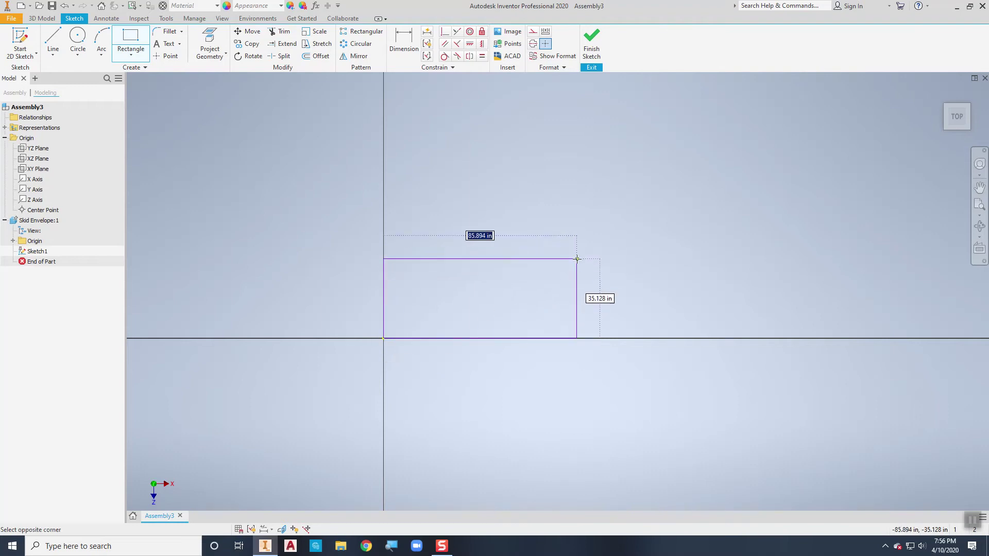
pyautogui.write('60')
pyautogui.press('Tab')
pyautogui.write('24')
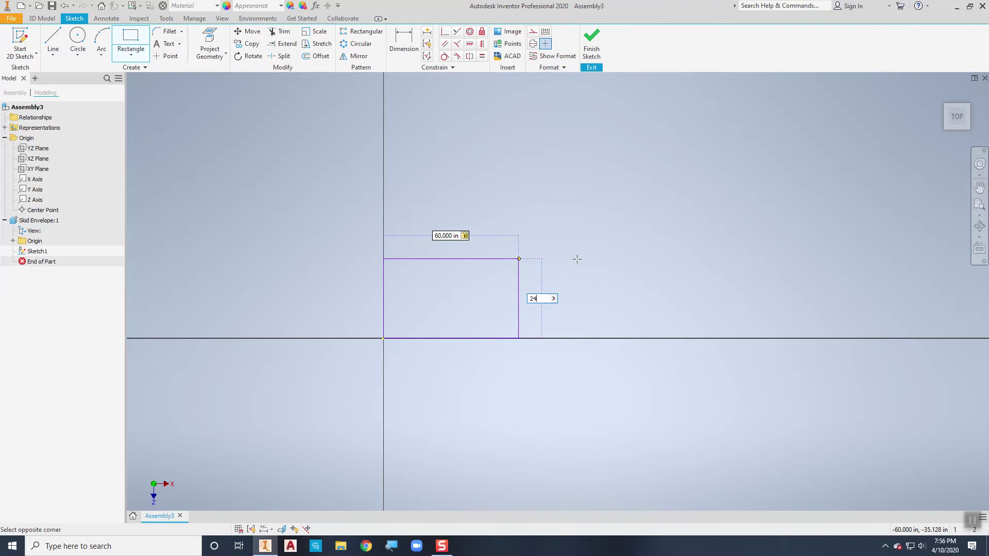
pyautogui.press('Return')
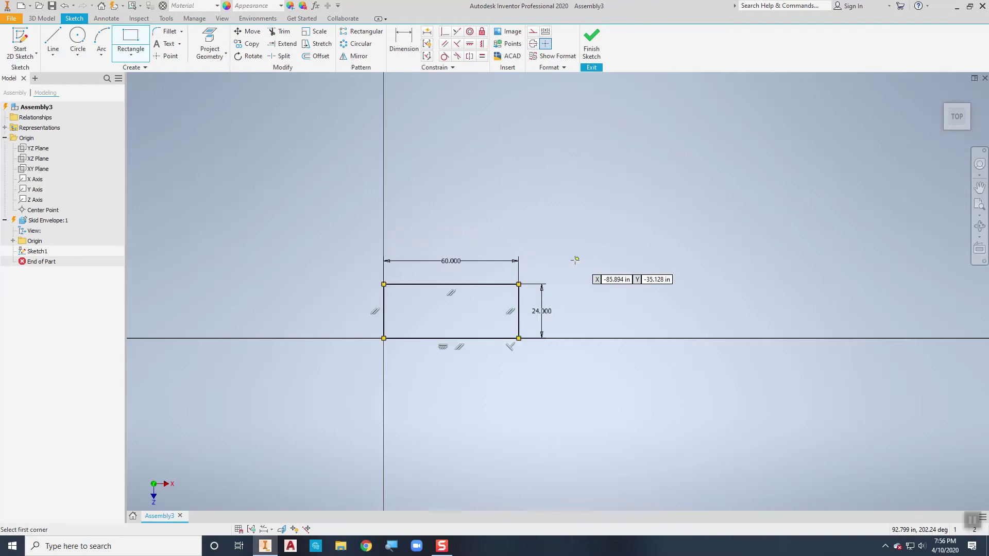
pyautogui.press('Escape')
pyautogui.press('Home')
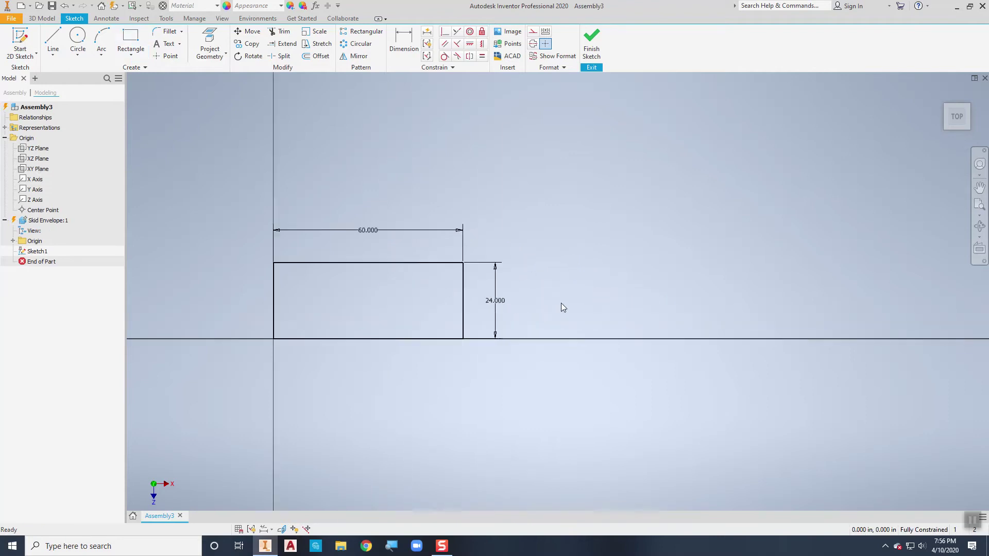
pyautogui.moveTo(561, 303); pyautogui.dragTo(612, 277, button='middle')
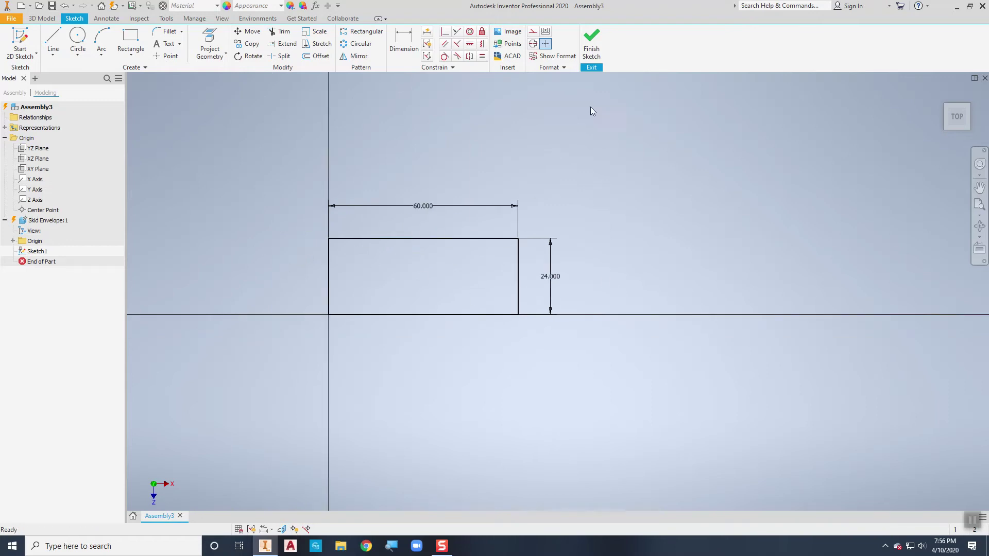
pyautogui.click(592, 52)
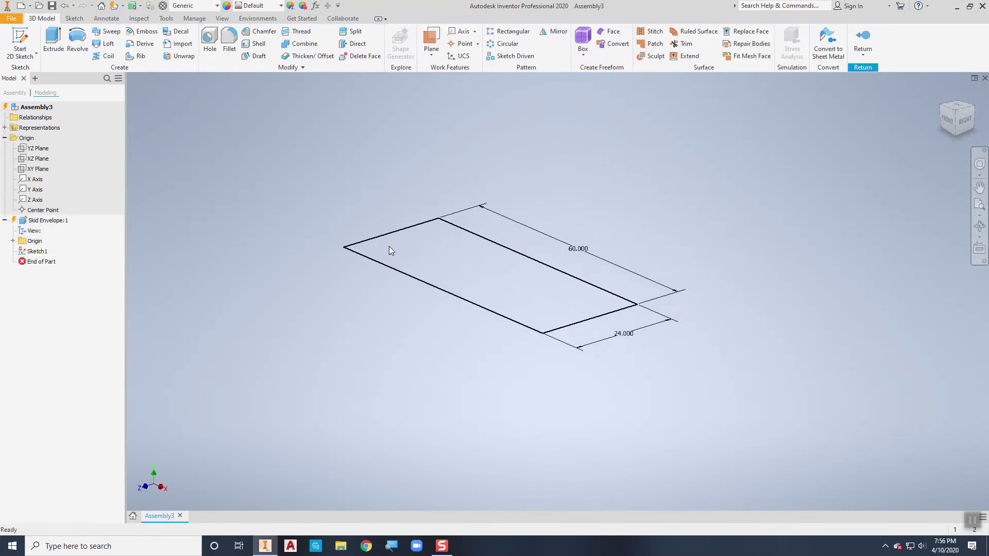
# Extrude the rectangular profile upward 36 in into a solid block.
pyautogui.write('e')
pyautogui.write('36')
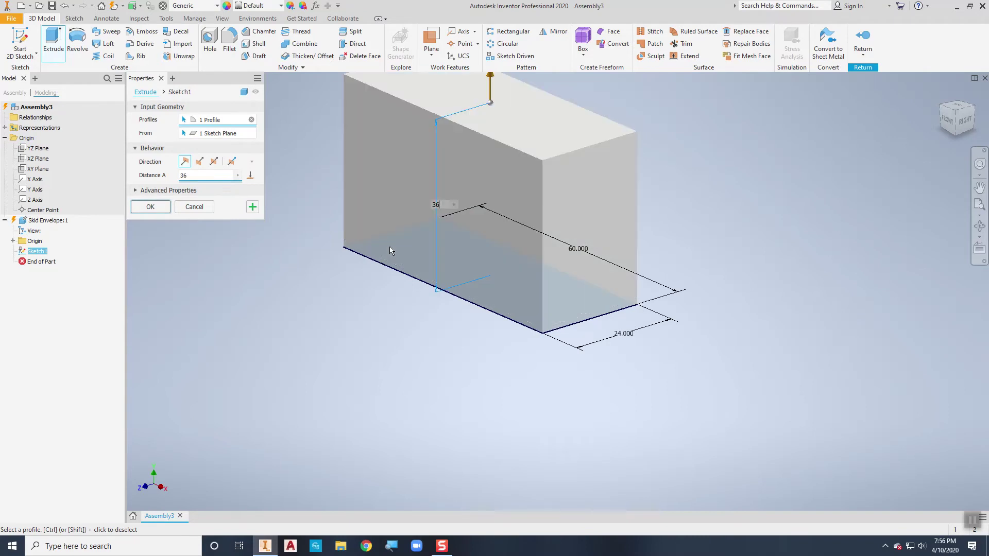
pyautogui.click(150, 207)
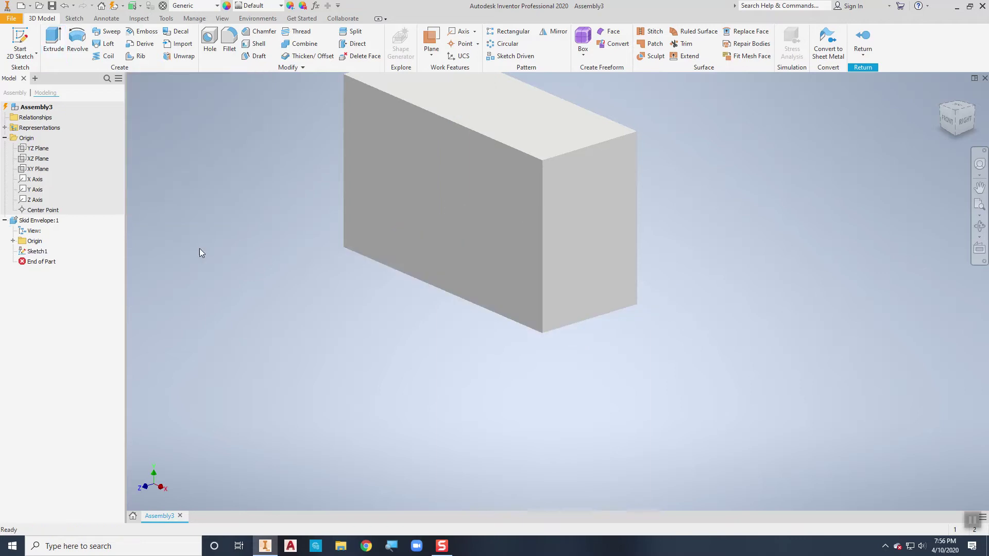
pyautogui.press('F6')
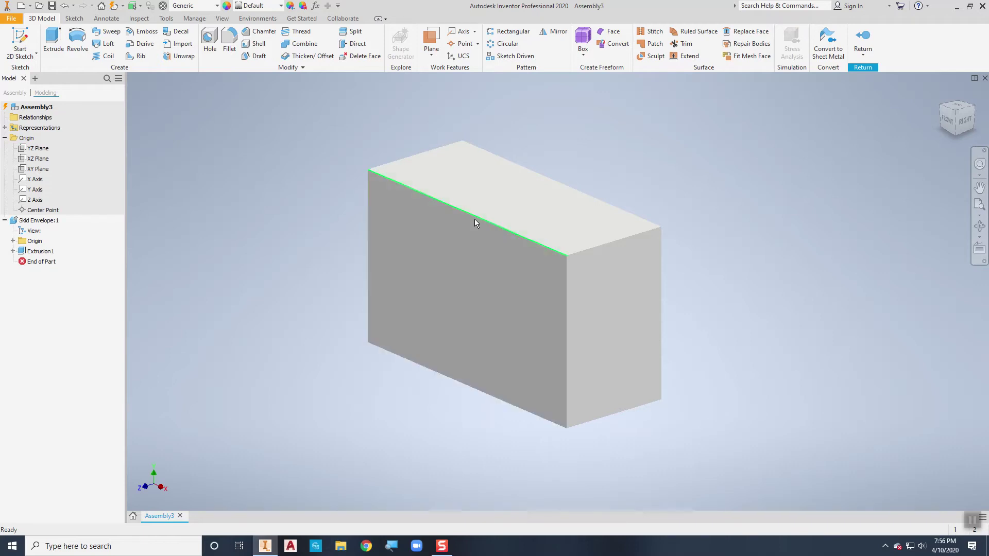
# Give the block the Clear - Blue appearance and return to the assembly.
pyautogui.click(279, 8)
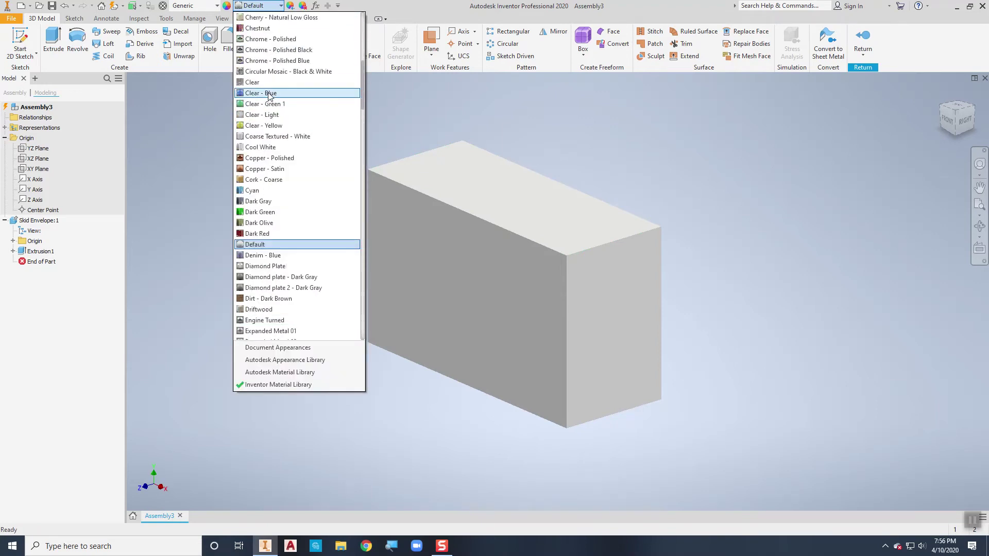
pyautogui.click(268, 94)
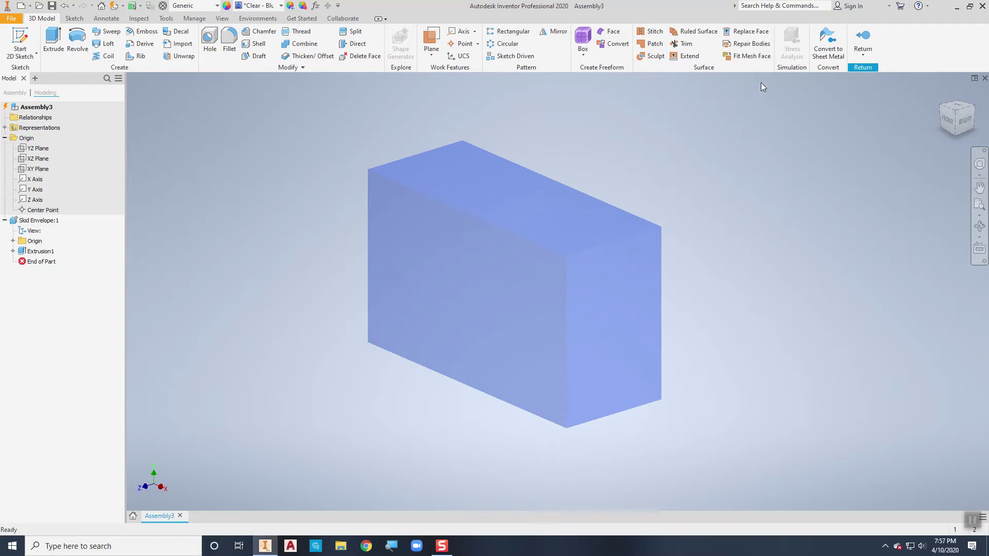
pyautogui.click(860, 55)
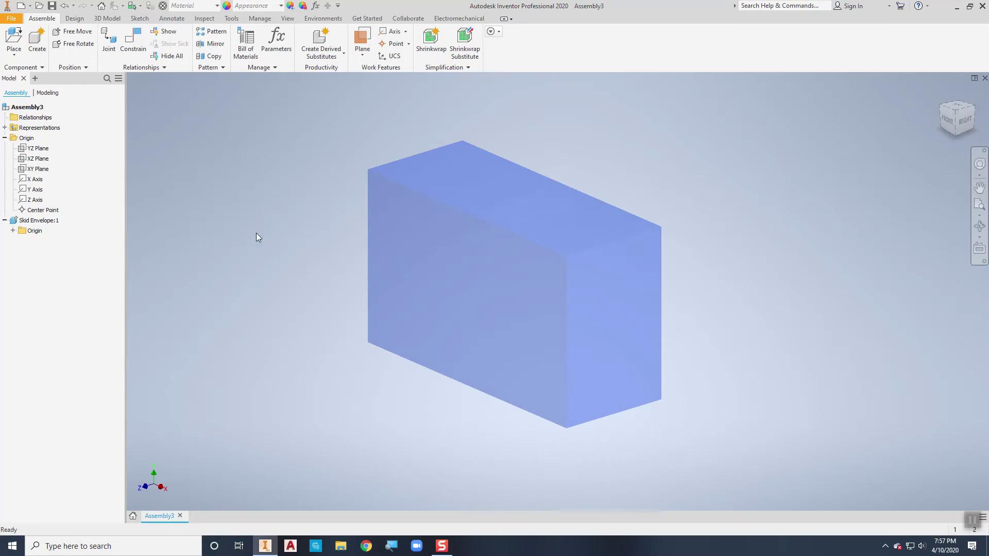
# Save the assembly in the Skid workspace folder under the file name Skid Frame.
pyautogui.hotkey('ctrl', 's')
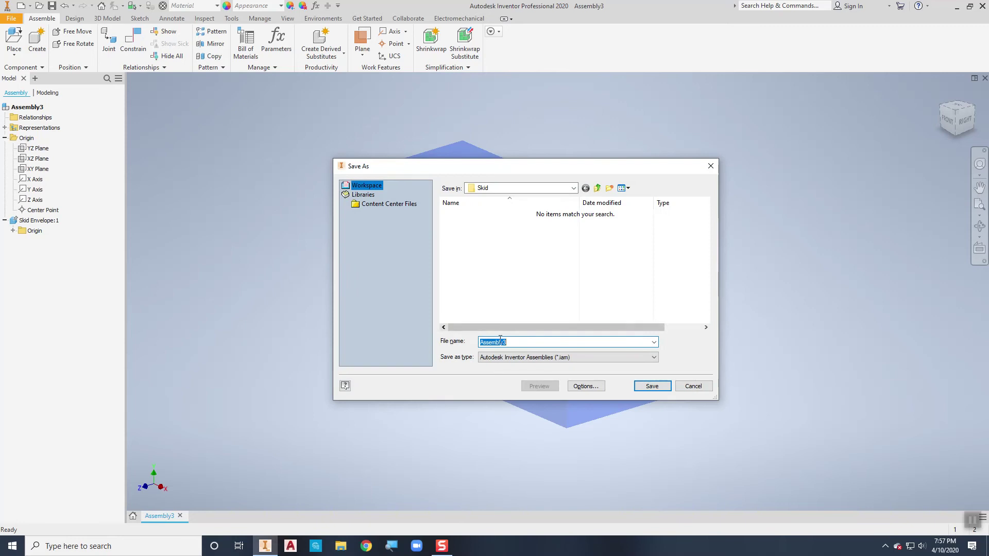
pyautogui.write('Skid')
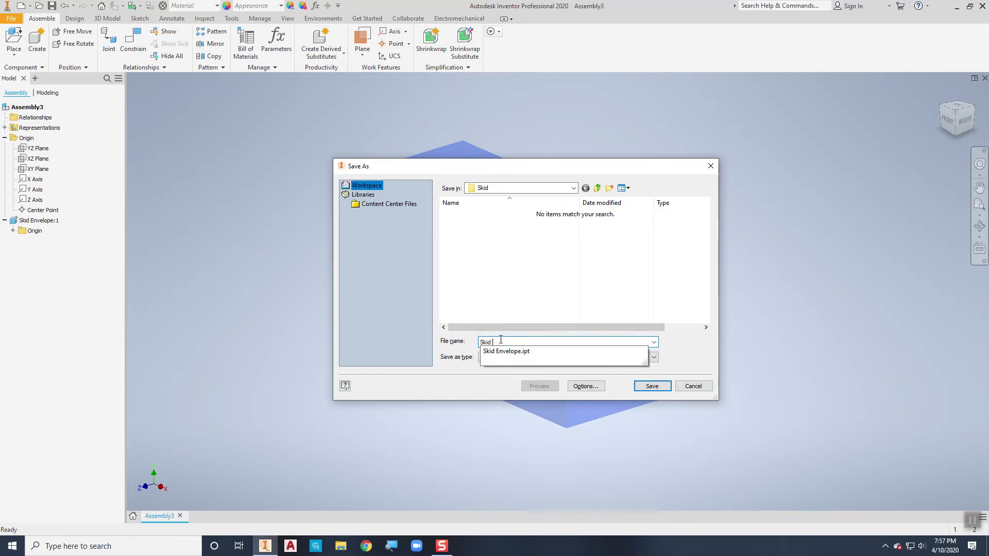
pyautogui.write(' Frame')
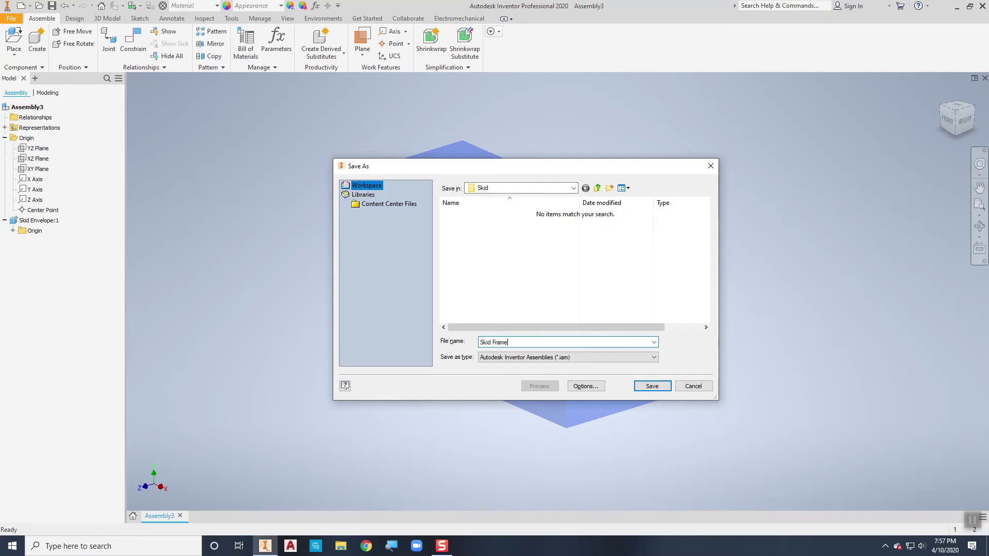
pyautogui.press('Return')
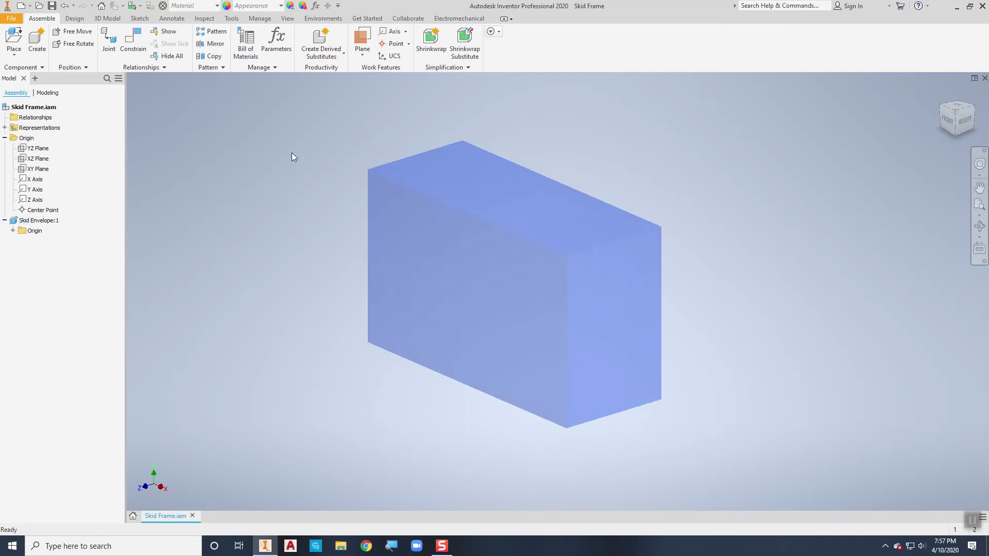
# Start inserting frame members with the ANSI standard and the ANSI MC/C - U-Shape family.
pyautogui.click(77, 21)
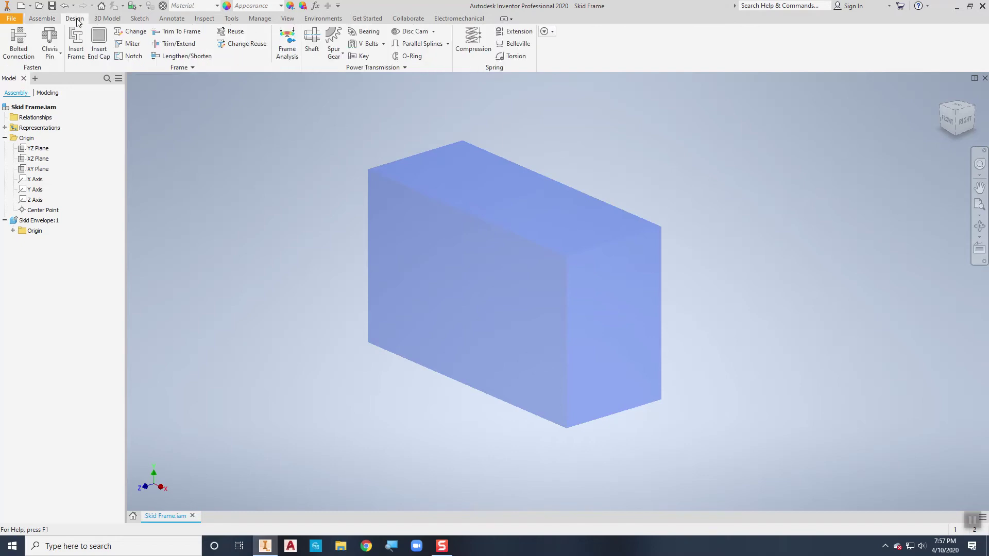
pyautogui.click(76, 44)
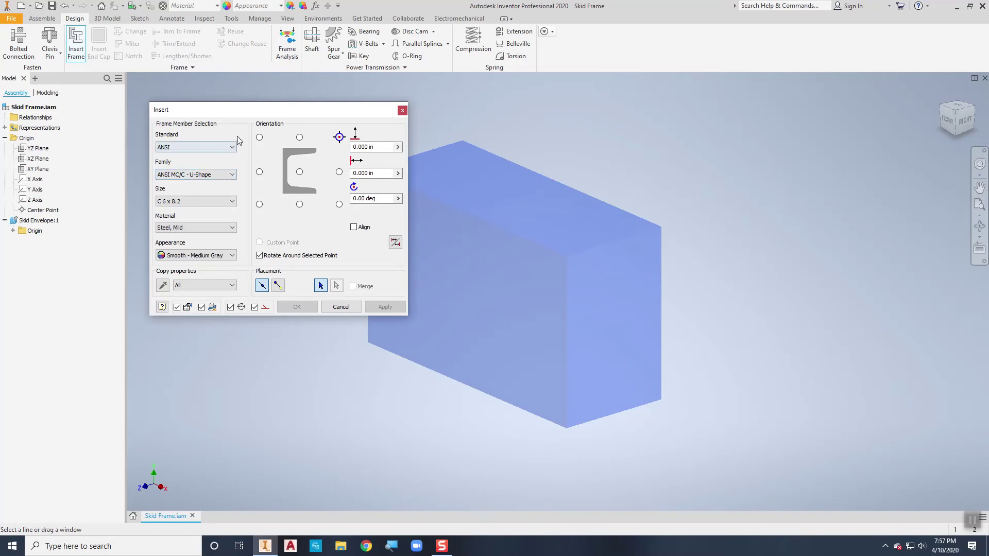
pyautogui.click(186, 147)
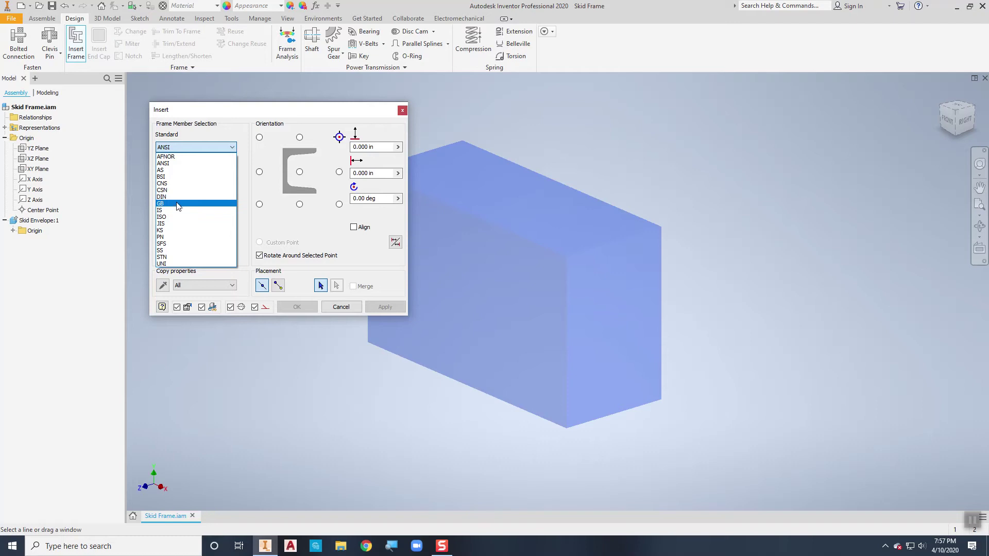
pyautogui.click(177, 166)
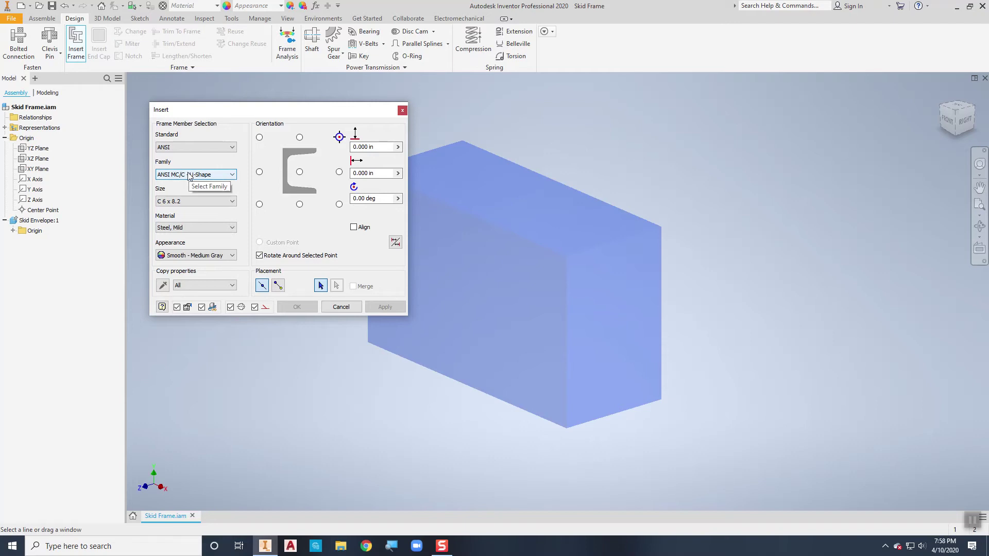
pyautogui.click(188, 175)
pyautogui.scroll(3, 200, 204)
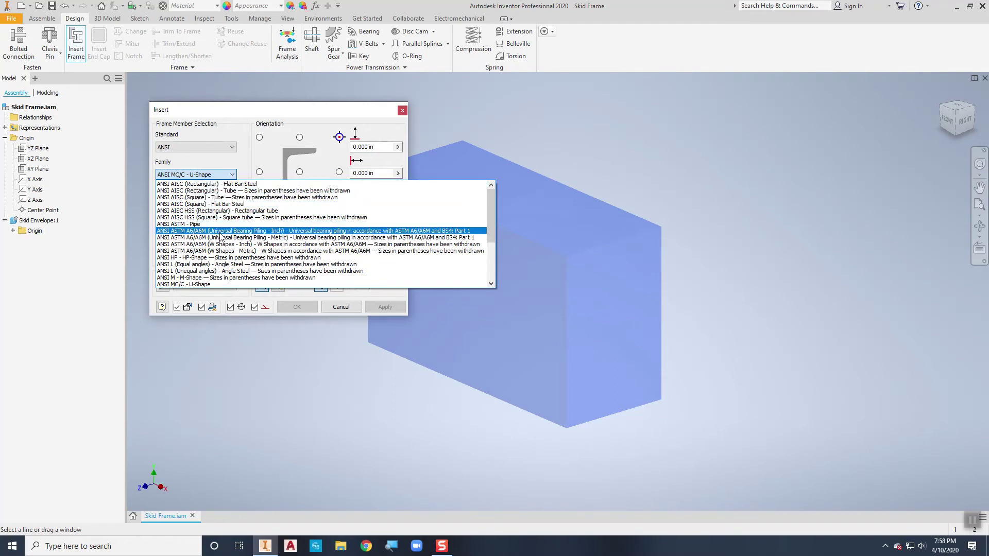
pyautogui.scroll(-4, 221, 237)
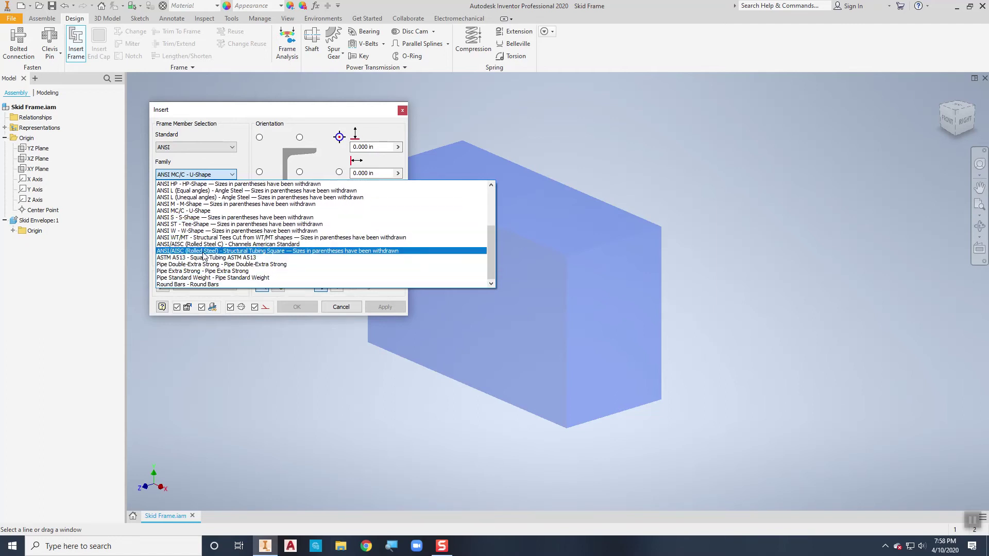
pyautogui.scroll(1, 205, 252)
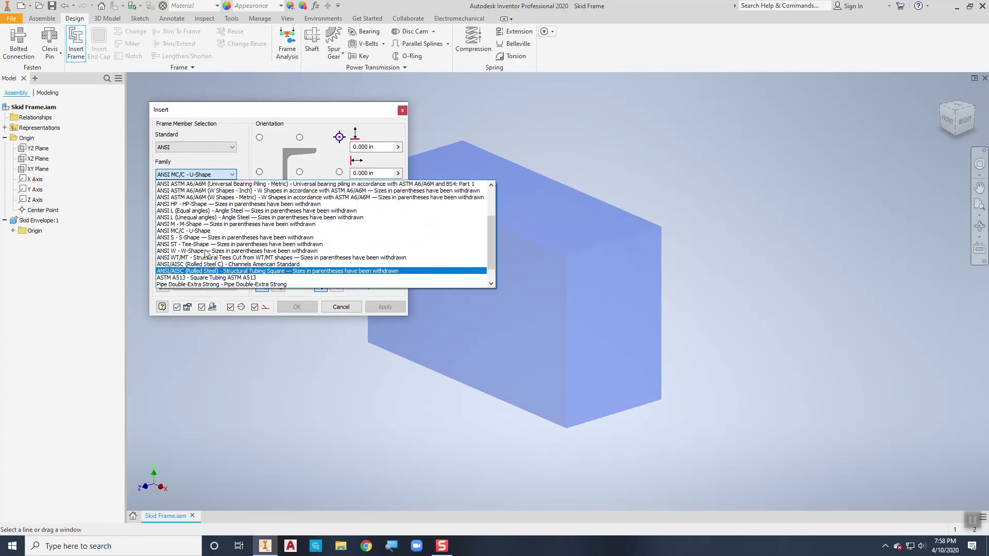
pyautogui.click(182, 232)
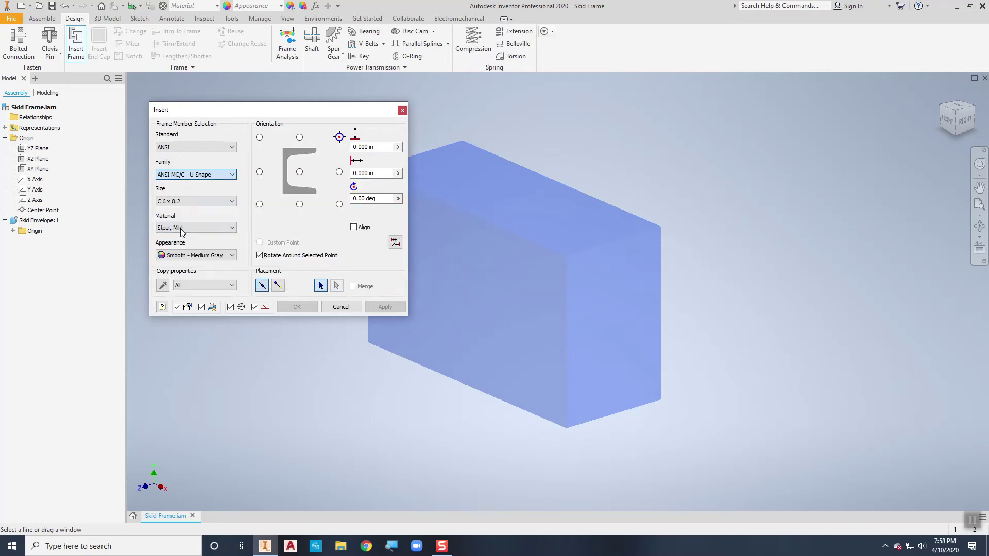
# Set the channel size to C 6 x 8.2 and preview a centred member on the block's near lower long edge.
pyautogui.click(192, 201)
pyautogui.scroll(2, 194, 217)
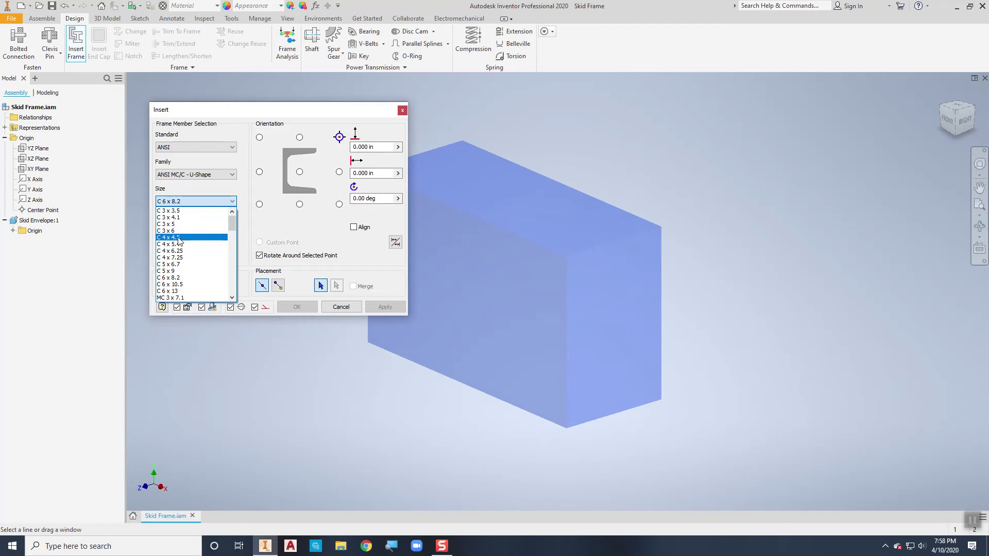
pyautogui.scroll(-1, 186, 244)
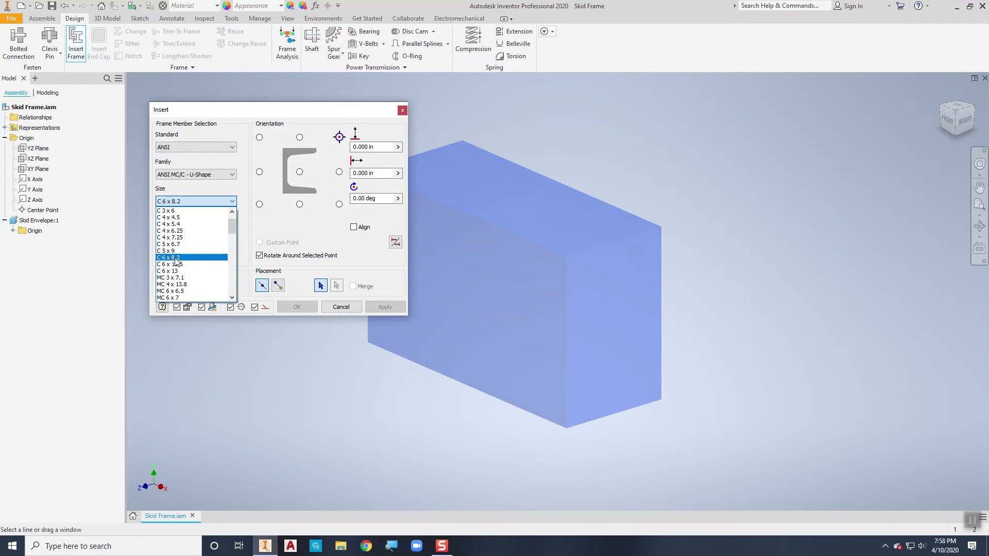
pyautogui.click(175, 258)
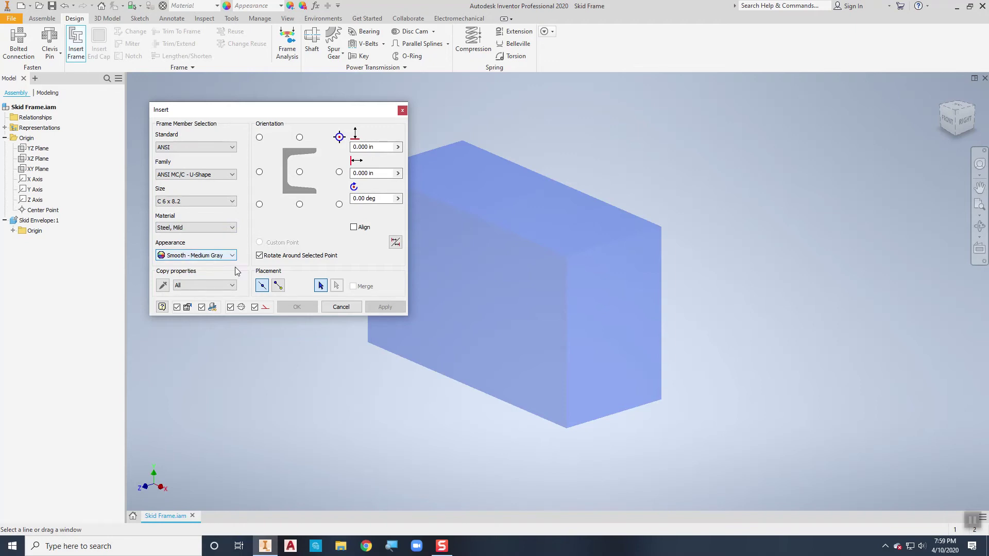
pyautogui.click(299, 172)
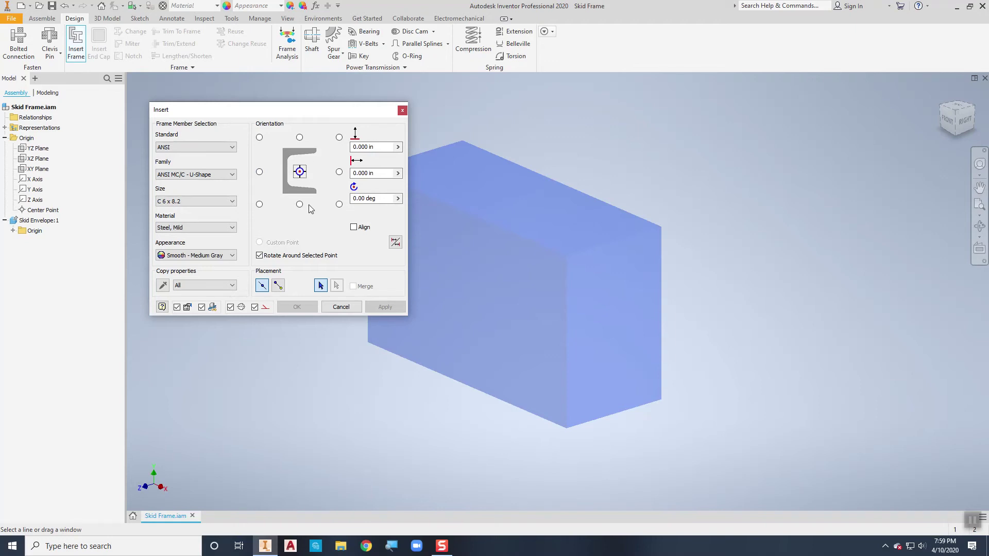
pyautogui.click(533, 418)
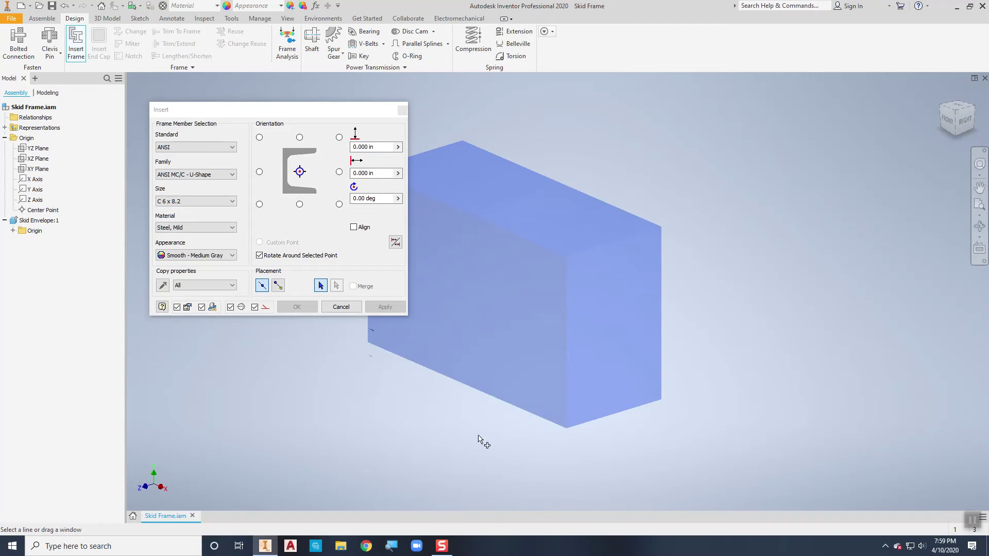
pyautogui.scroll(4, 590, 466)
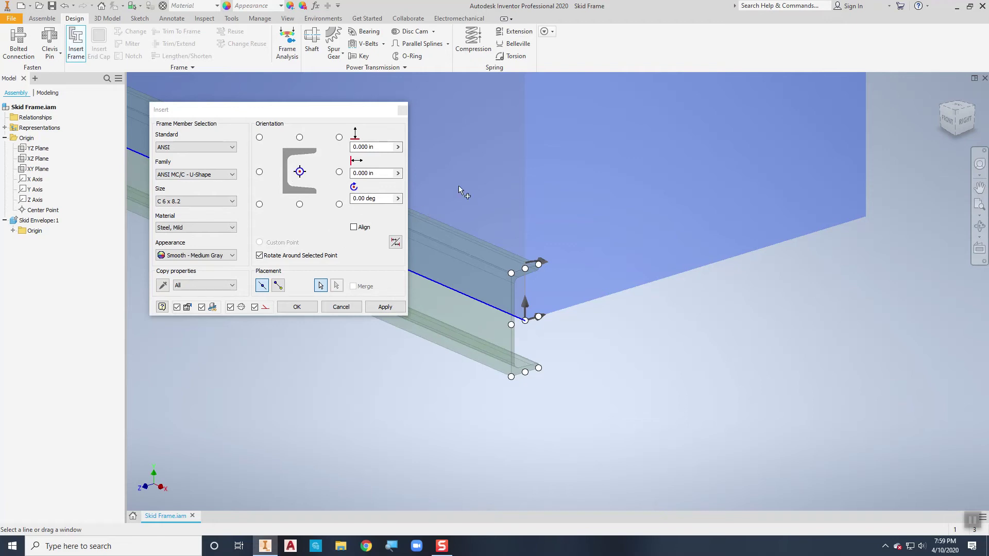
# Try an upper flange-tip insertion point and a 30-degree rotation on the previewed channel, and reset the rotation to 0.
pyautogui.click(538, 265)
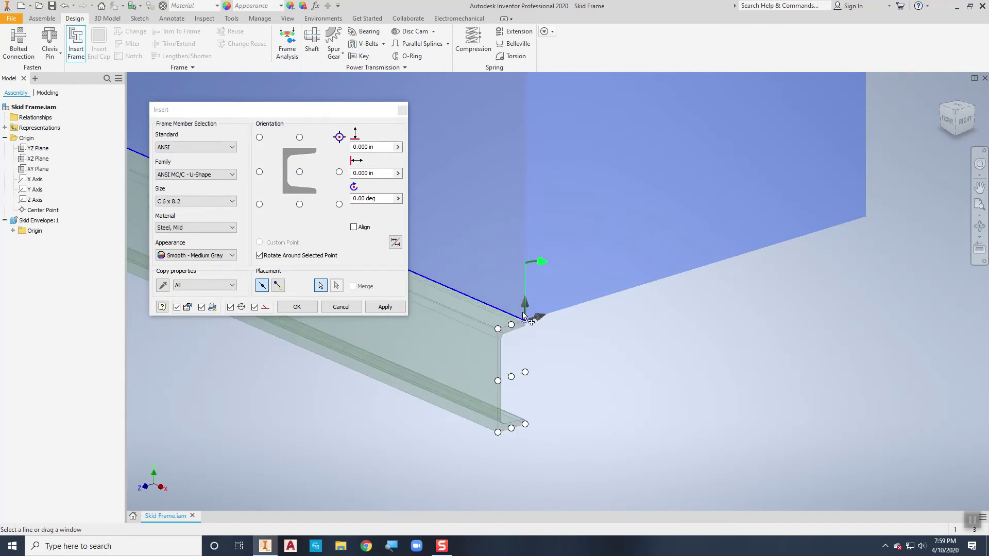
pyautogui.moveTo(542, 261); pyautogui.dragTo(447, 200)
pyautogui.doubleClick(348, 198)
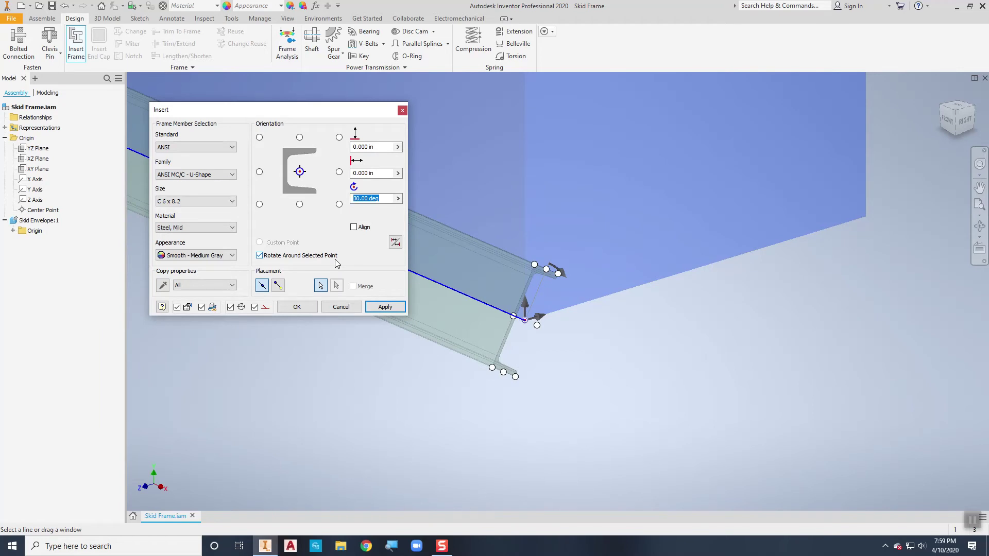
pyautogui.write('0')
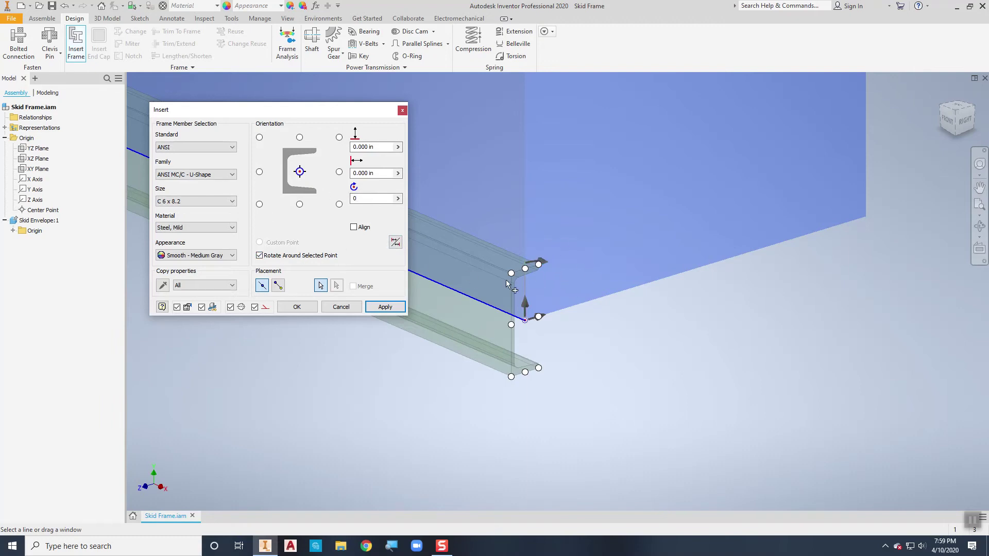
# Anchor the channel at its lower web corner and add members along the block's other three bottom edges.
pyautogui.click(259, 205)
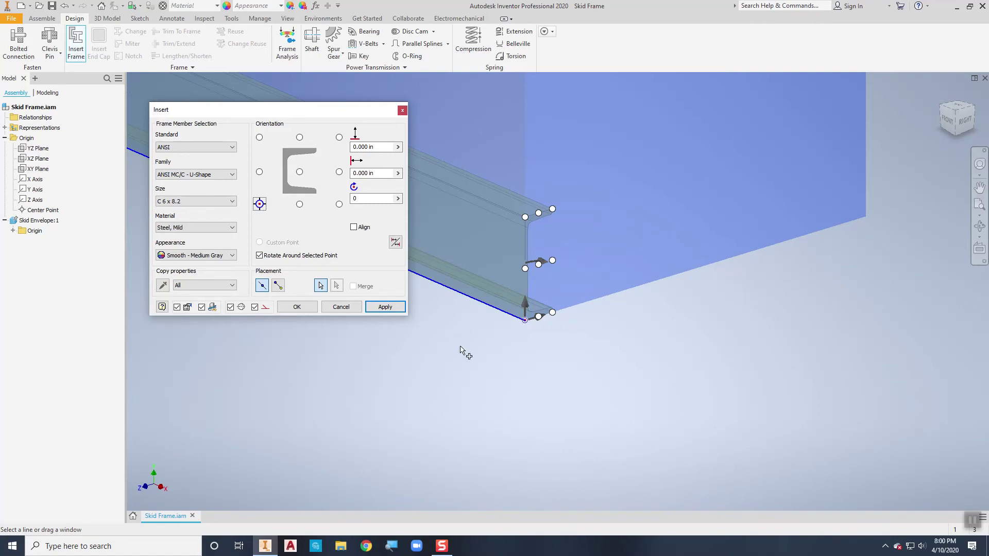
pyautogui.scroll(-3, 461, 351)
pyautogui.moveTo(461, 353); pyautogui.dragTo(650, 381, button='middle')
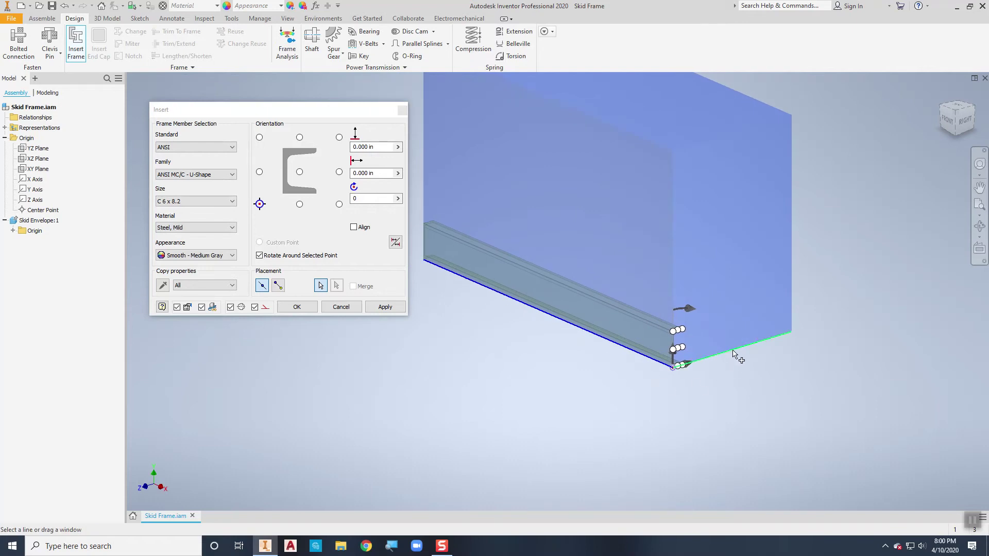
pyautogui.click(734, 350)
pyautogui.click(703, 291)
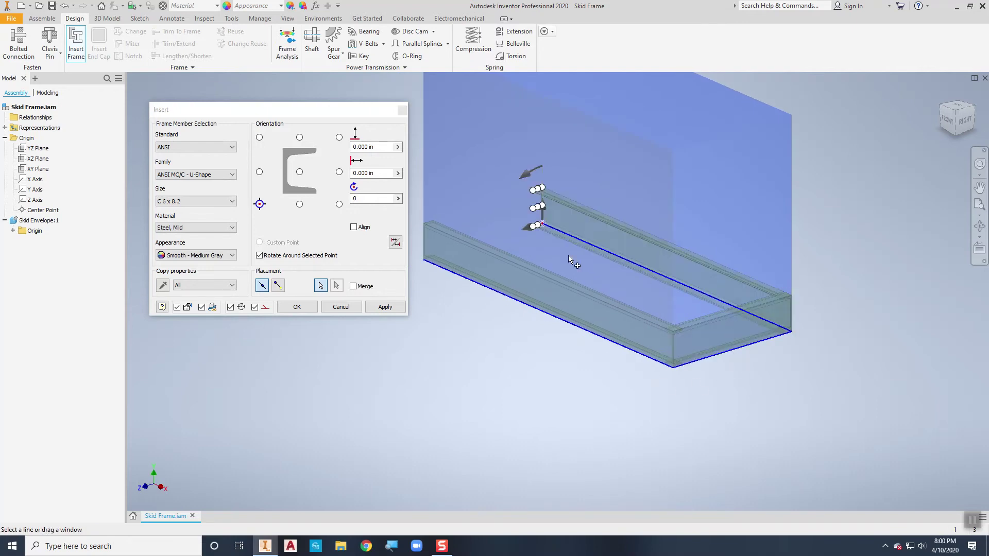
pyautogui.click(496, 234)
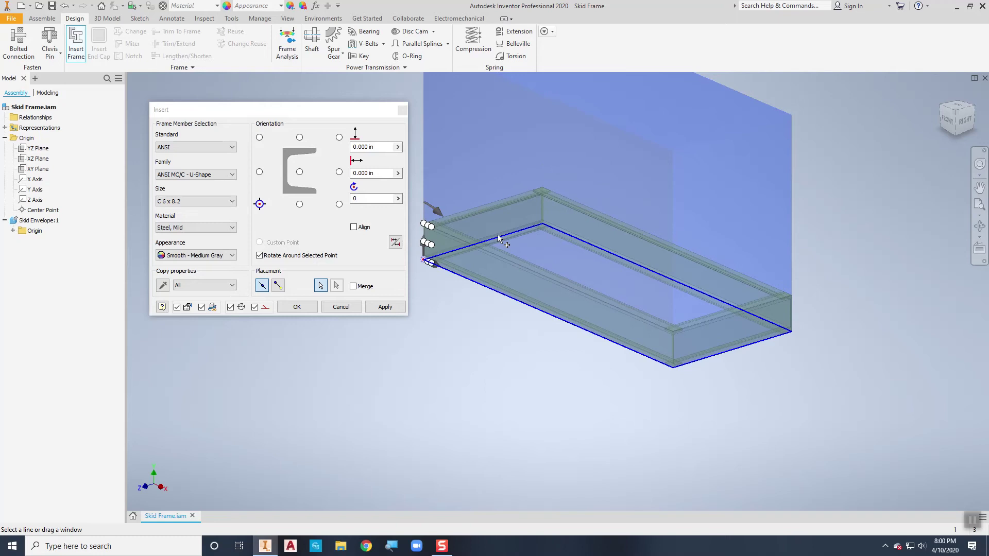
# Apply the four members and create the new frame with the default frame and skeleton file names and locations.
pyautogui.click(370, 199)
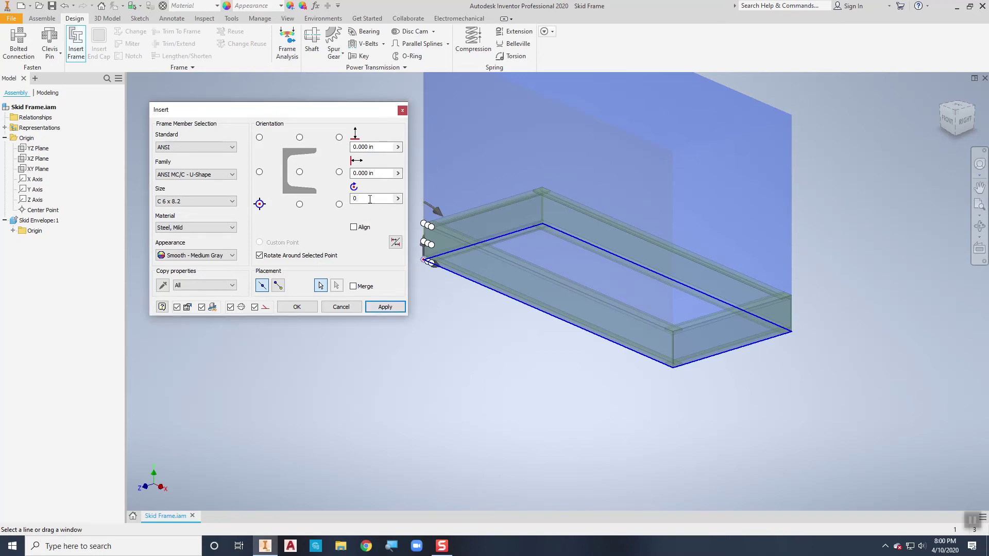
pyautogui.click(385, 307)
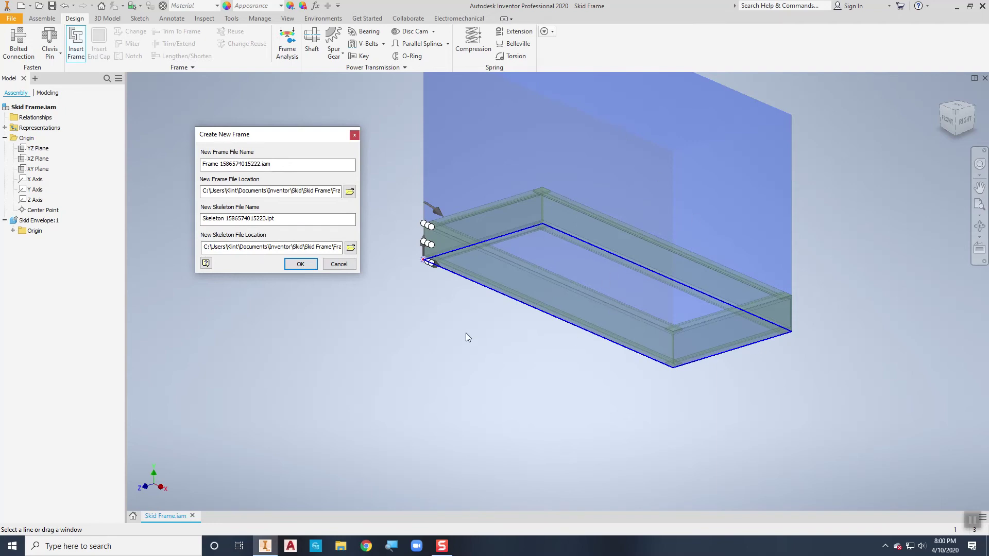
pyautogui.click(305, 265)
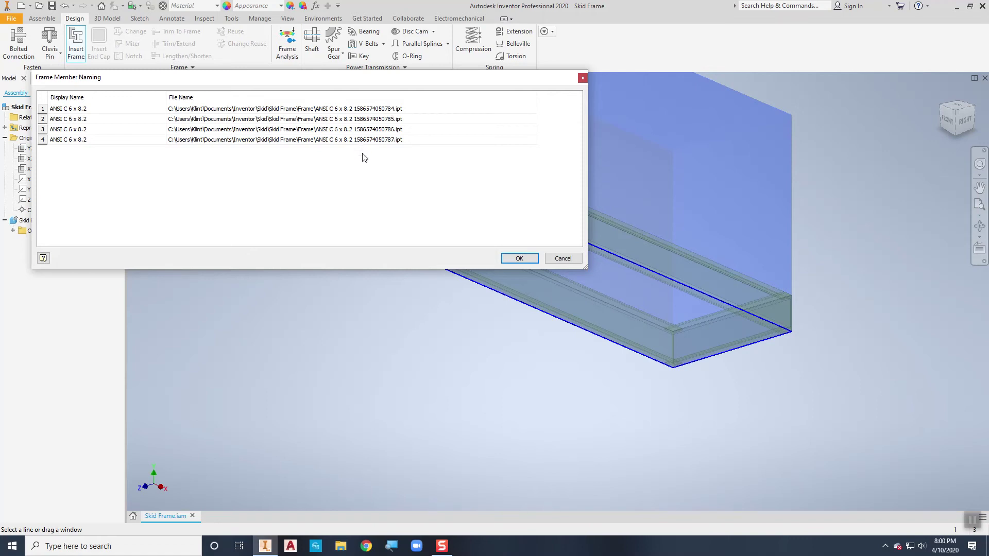
# Identify which member each naming row refers to and rename the first member's file as ANSI C 6 x 8.2 Long Side 1.
pyautogui.moveTo(362, 83); pyautogui.dragTo(350, 113)
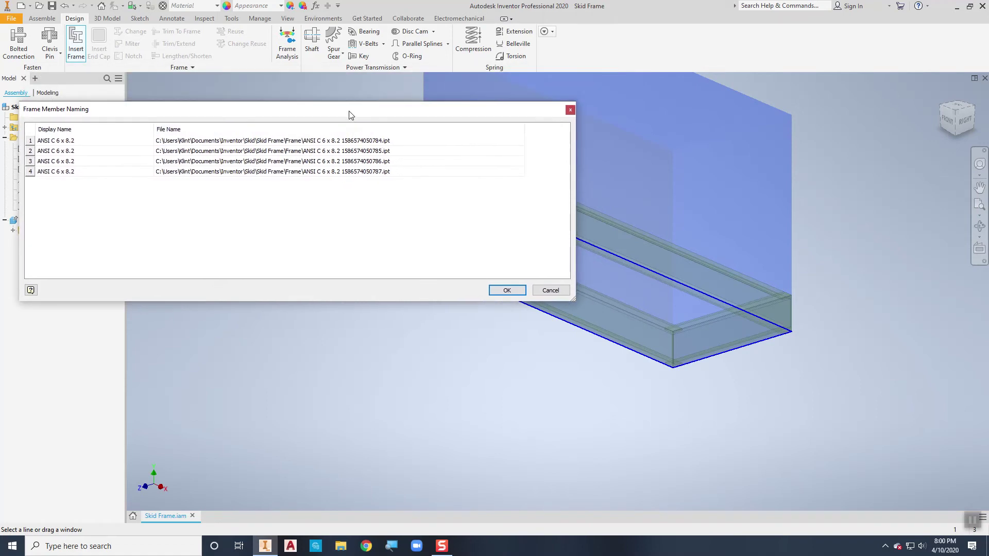
pyautogui.click(342, 140)
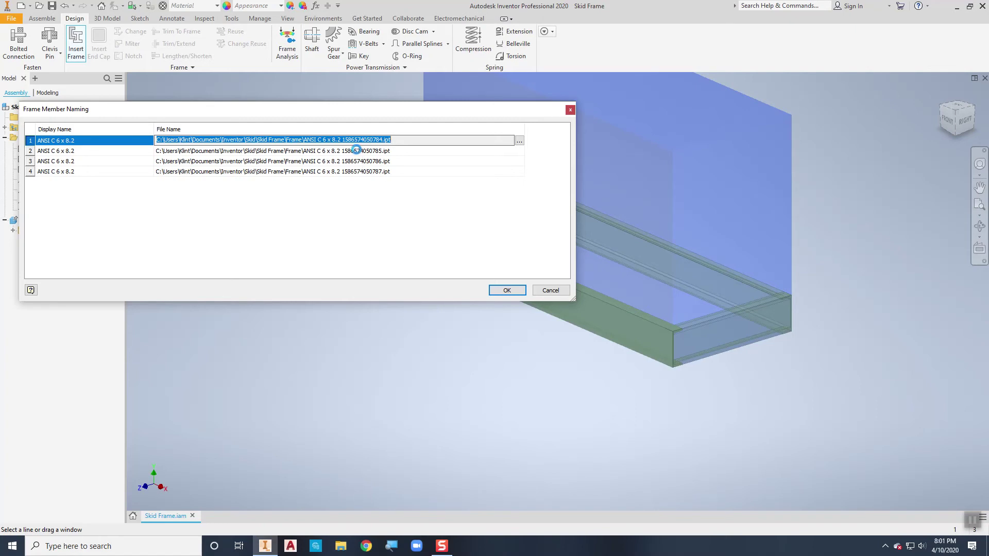
pyautogui.click(693, 352)
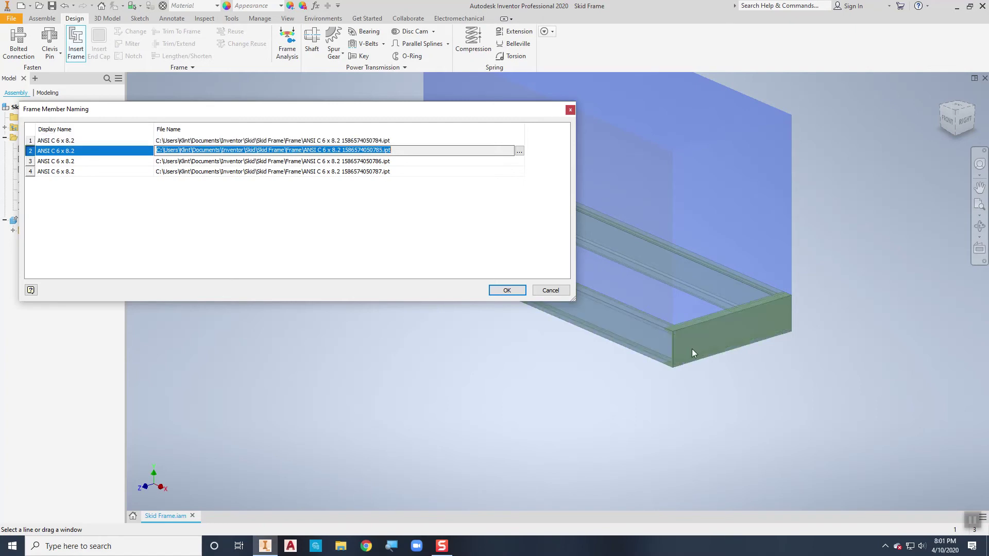
pyautogui.click(351, 162)
pyautogui.click(346, 172)
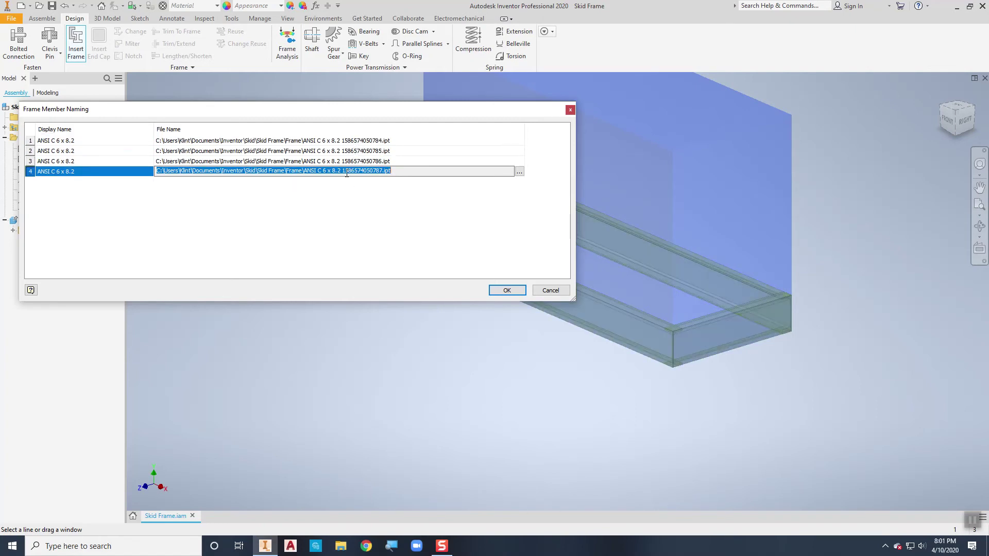
pyautogui.click(366, 140)
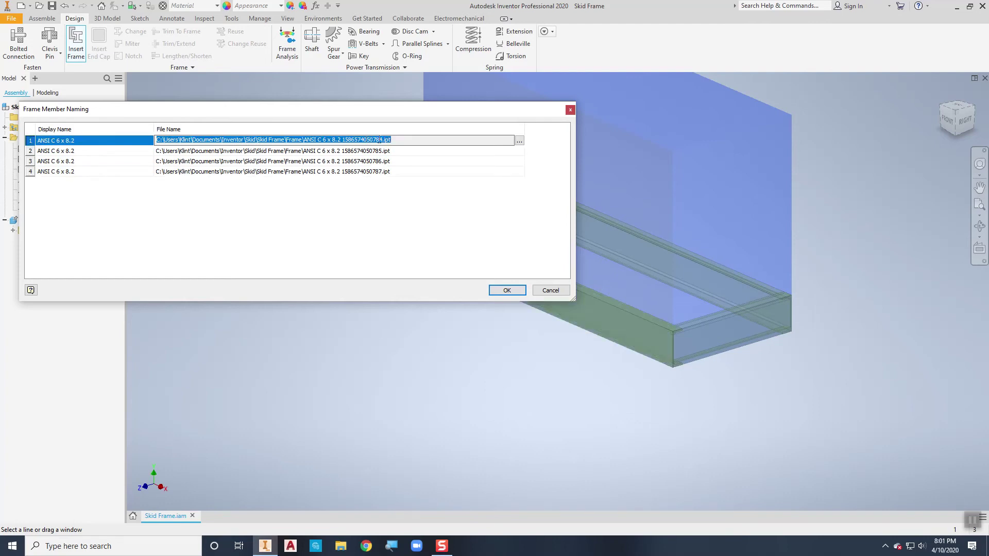
pyautogui.click(519, 141)
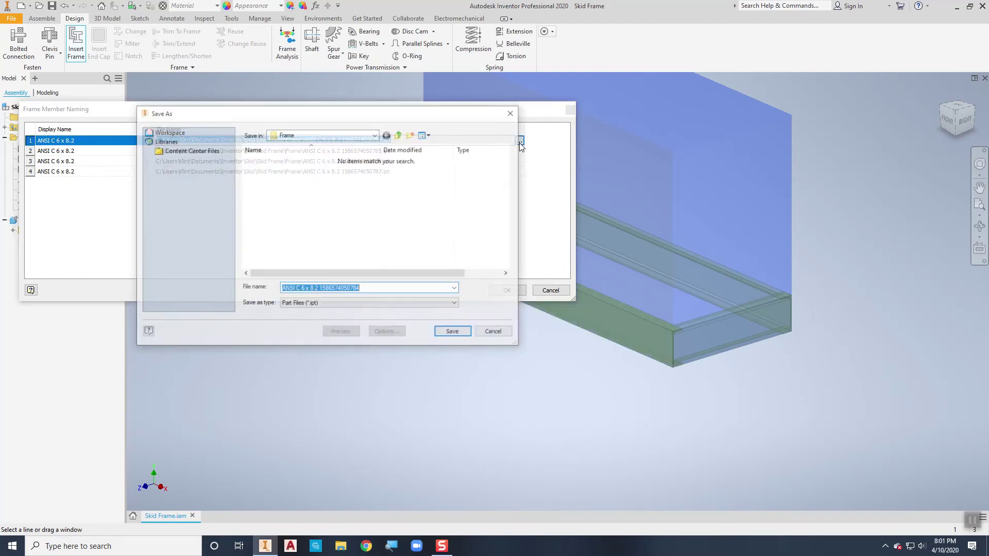
pyautogui.click(363, 289)
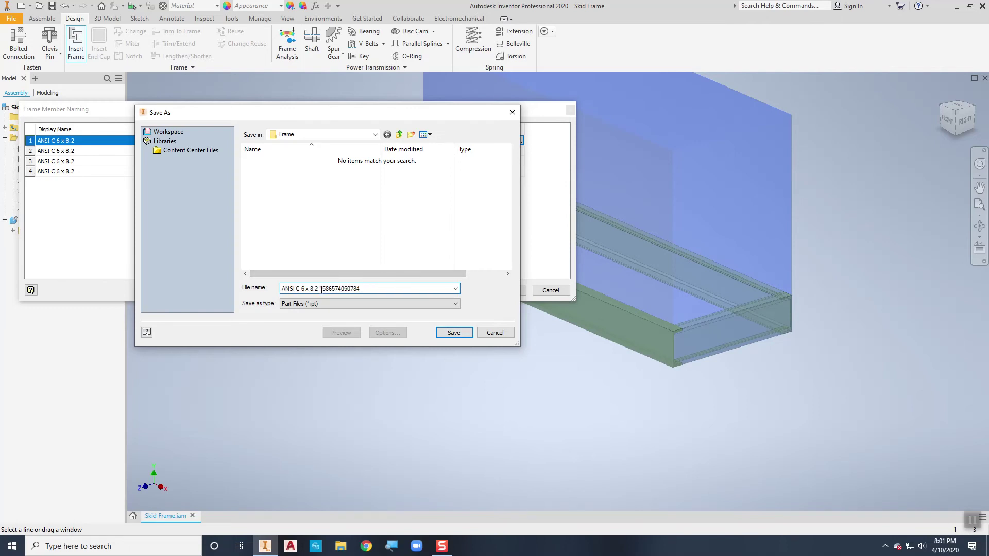
pyautogui.moveTo(320, 289); pyautogui.dragTo(389, 290)
pyautogui.write('Lo')
pyautogui.press('Return')
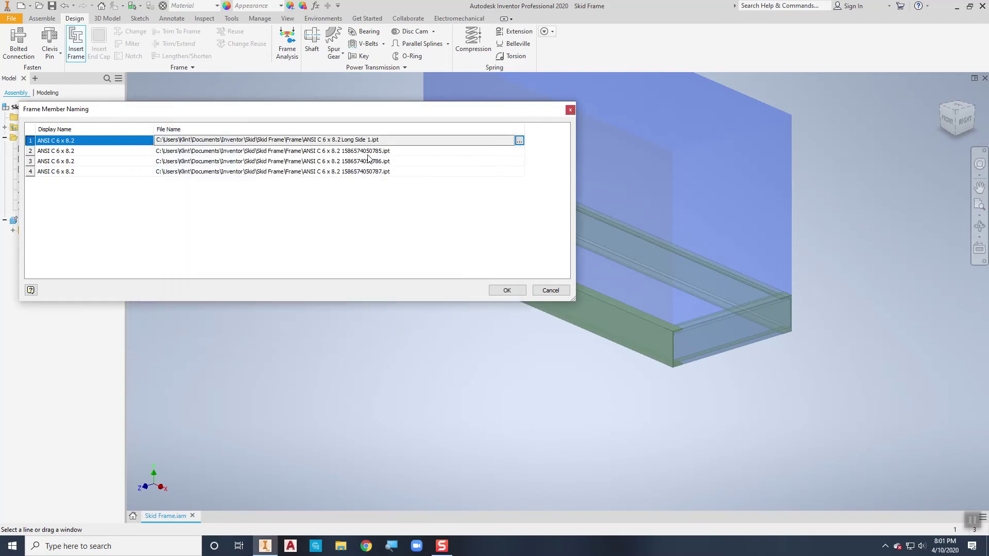
# Rename the second member's file as ANSI C 6 x 8.2 Short Side 1.
pyautogui.click(369, 150)
pyautogui.click(519, 150)
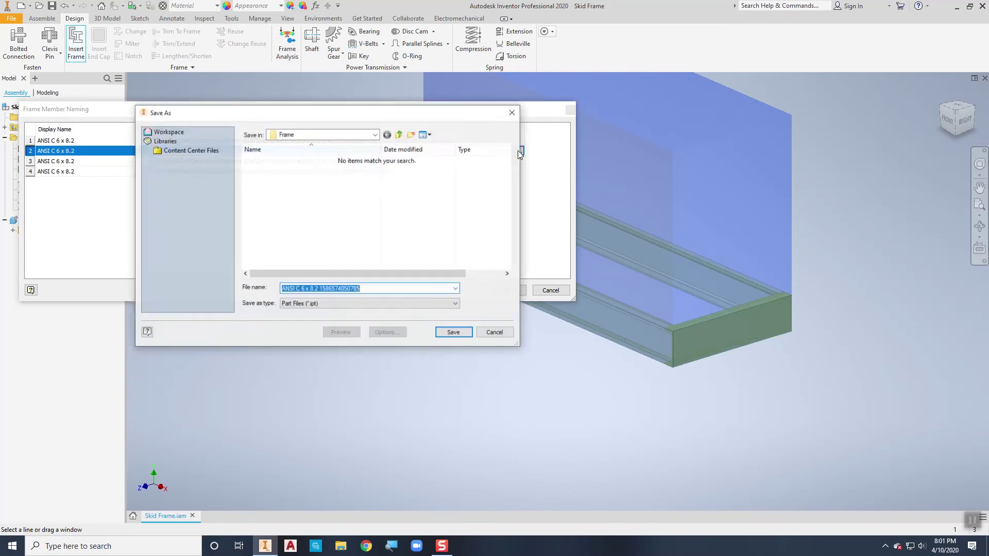
pyautogui.click(373, 289)
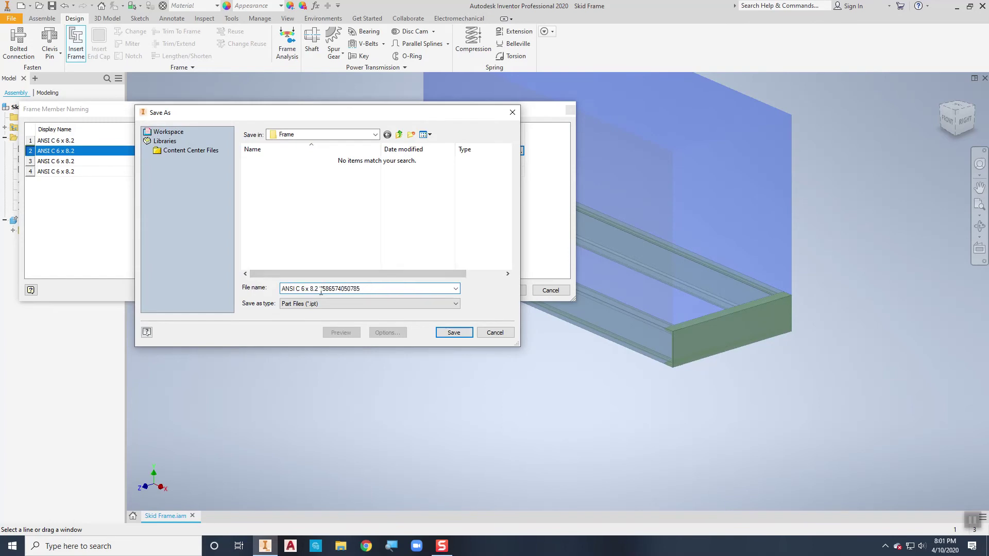
pyautogui.moveTo(320, 290); pyautogui.dragTo(375, 289)
pyautogui.write('Short Side 1')
pyautogui.press('Return')
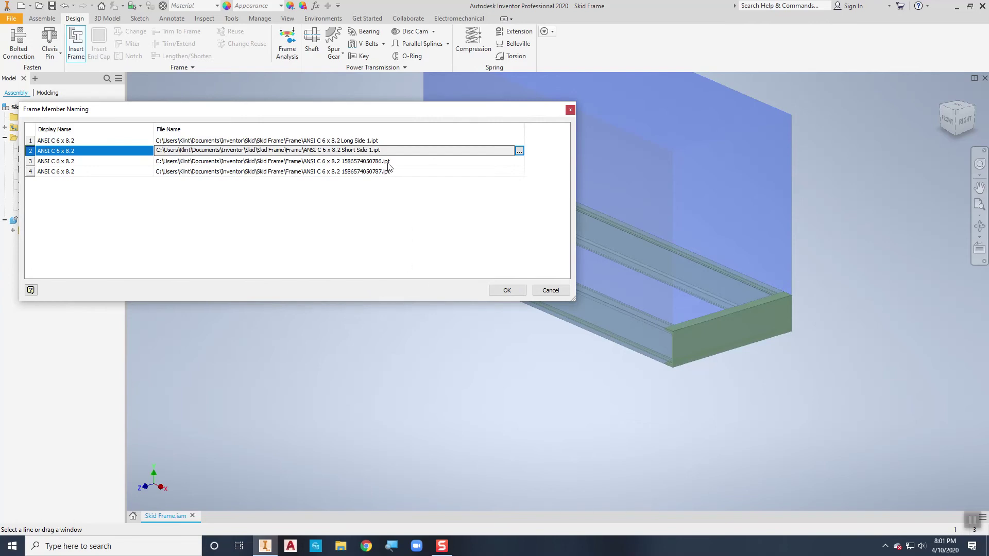
# Rename the third member's file as ANSI C 6 x 8.2 Long Side 2.
pyautogui.click(387, 162)
pyautogui.click(520, 161)
pyautogui.click(351, 289)
pyautogui.moveTo(320, 289); pyautogui.dragTo(378, 292)
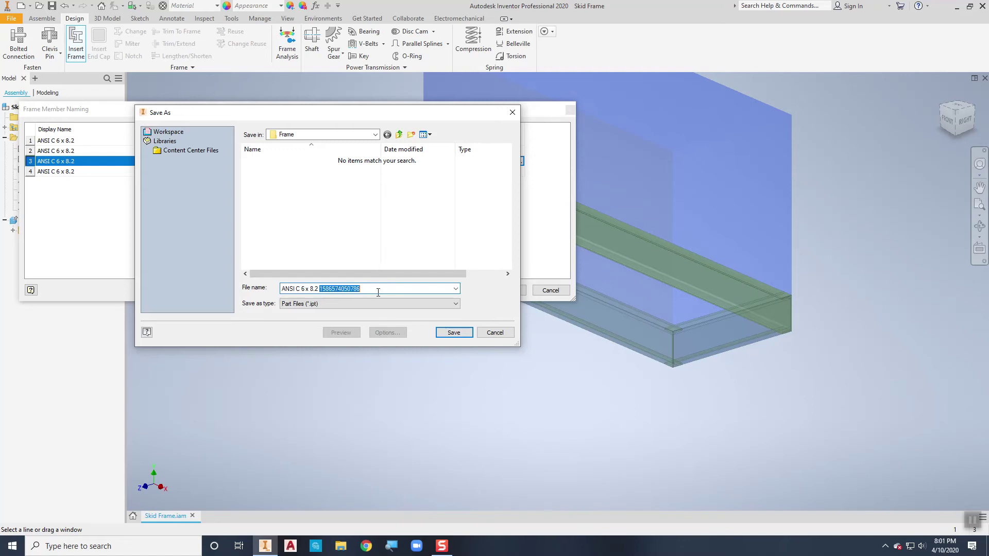
pyautogui.write('Long Side 2')
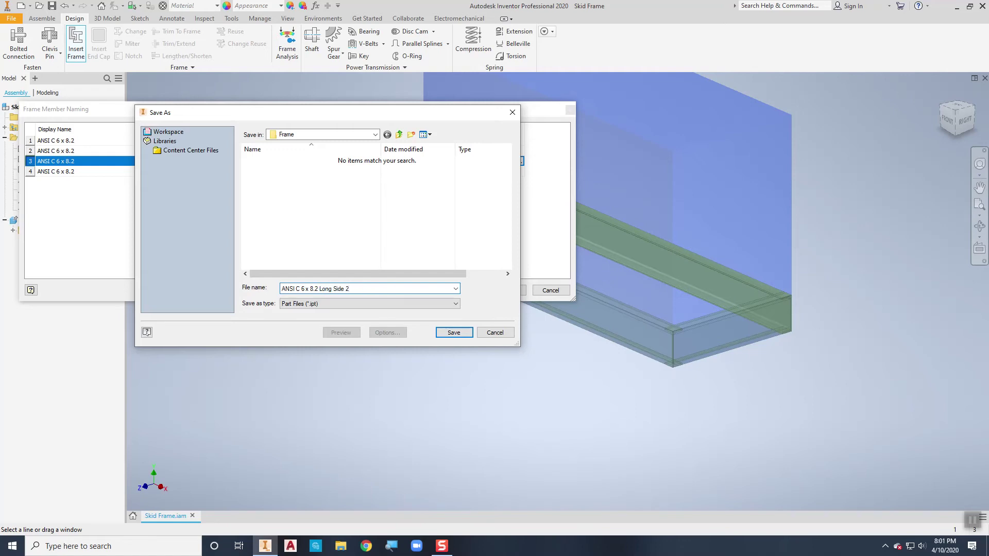
pyautogui.press('Return')
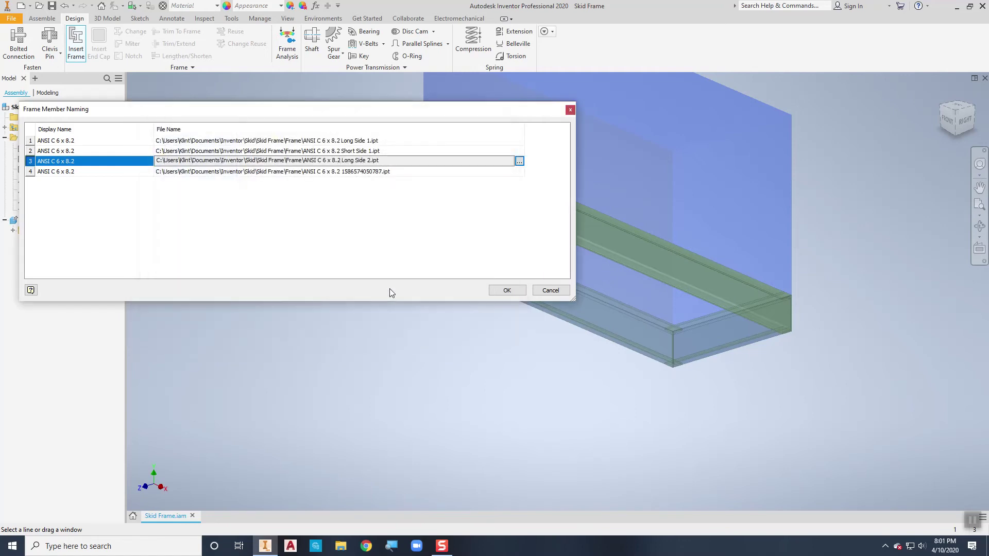
# Rename the fourth member's file as ANSI C 6 x 8.2 Short Side 2 and generate the four frame members.
pyautogui.click(373, 176)
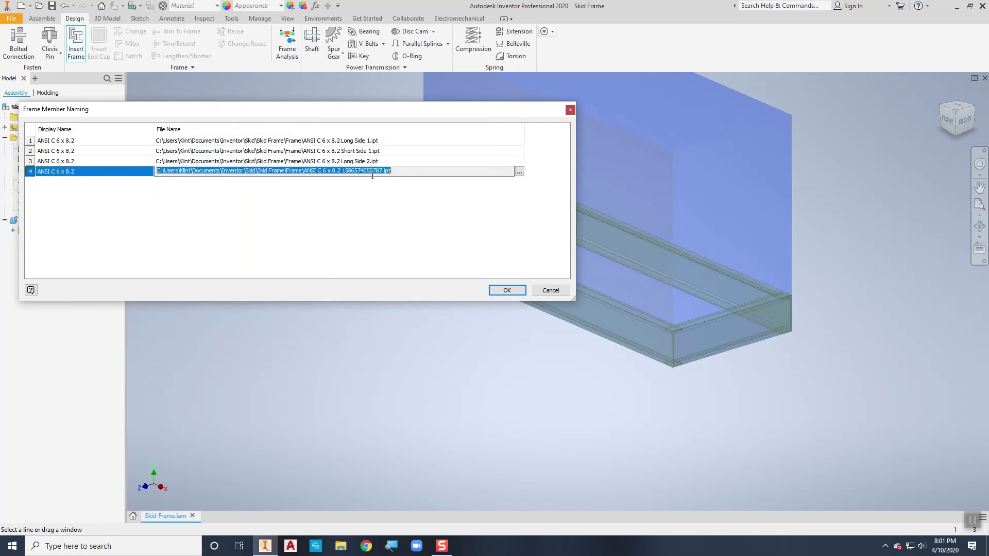
pyautogui.click(519, 171)
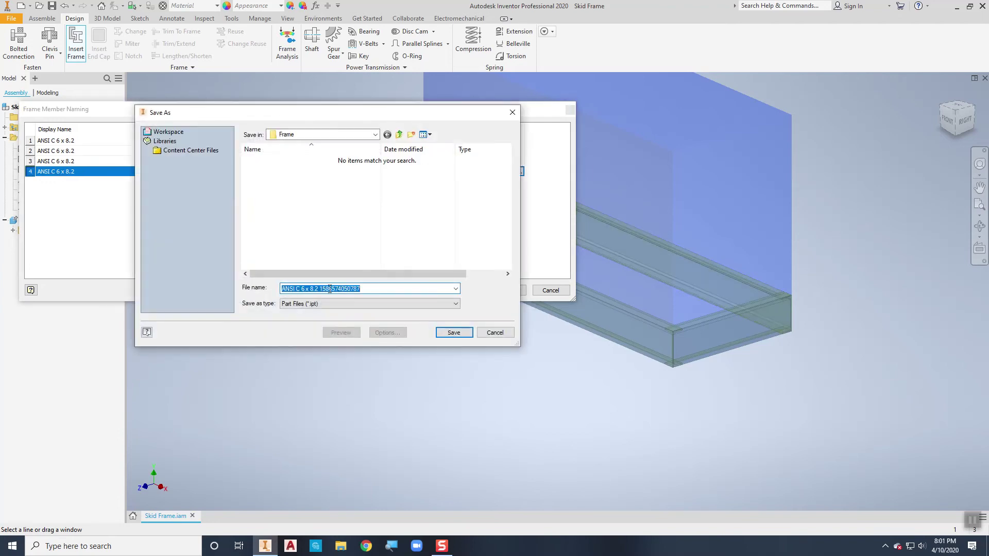
pyautogui.click(323, 288)
pyautogui.moveTo(320, 288); pyautogui.dragTo(392, 291)
pyautogui.write('Short Side 2')
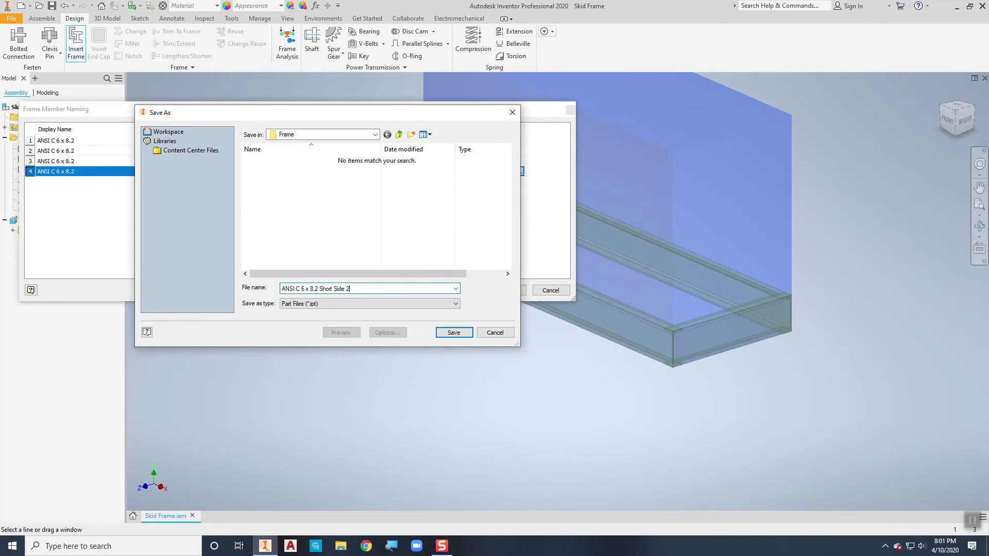
pyautogui.click(461, 334)
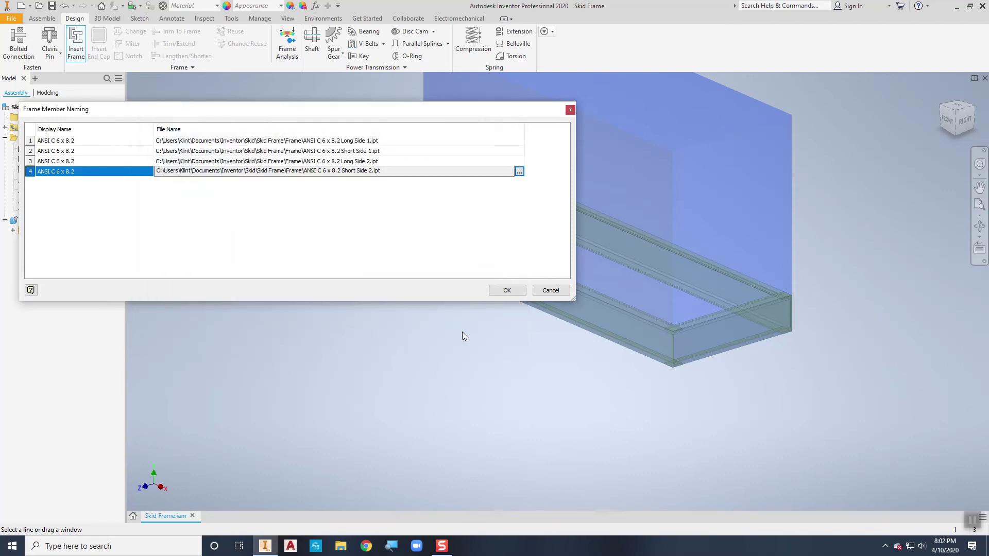
pyautogui.click(502, 290)
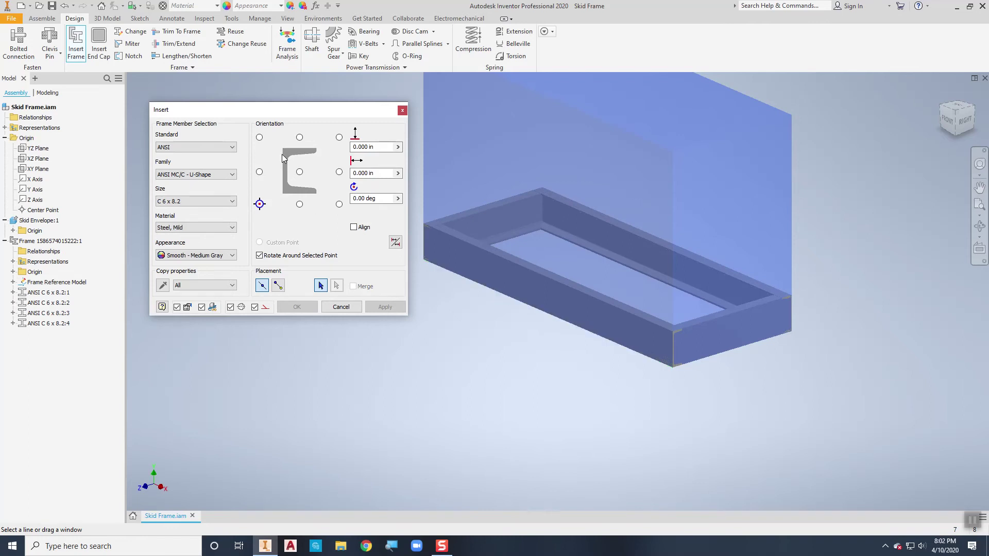
# Leave the frame insertion and examine how the four C 6 x 8.2 members meet at the base frame's corners.
pyautogui.click(402, 110)
pyautogui.scroll(3, 523, 350)
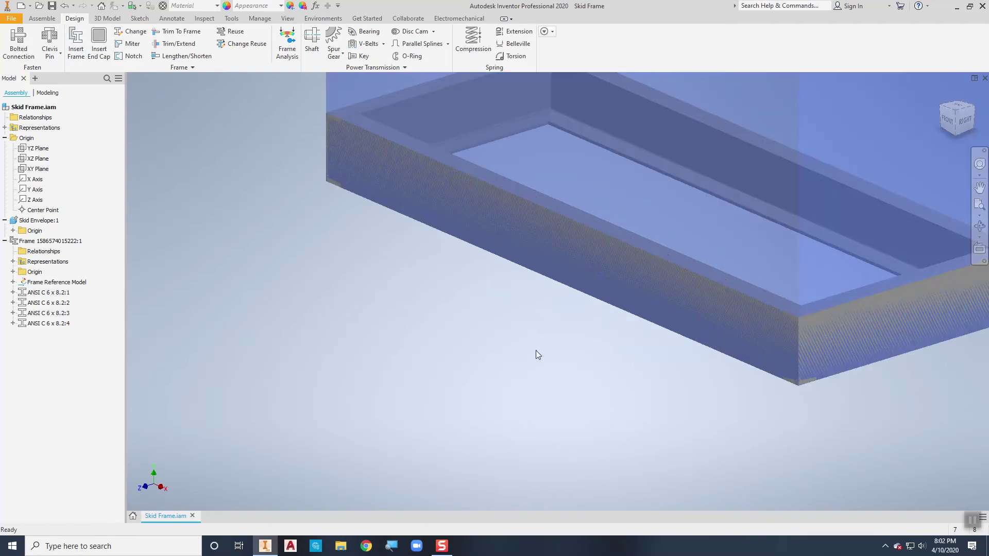
pyautogui.scroll(2, 535, 336)
pyautogui.scroll(-2, 535, 336)
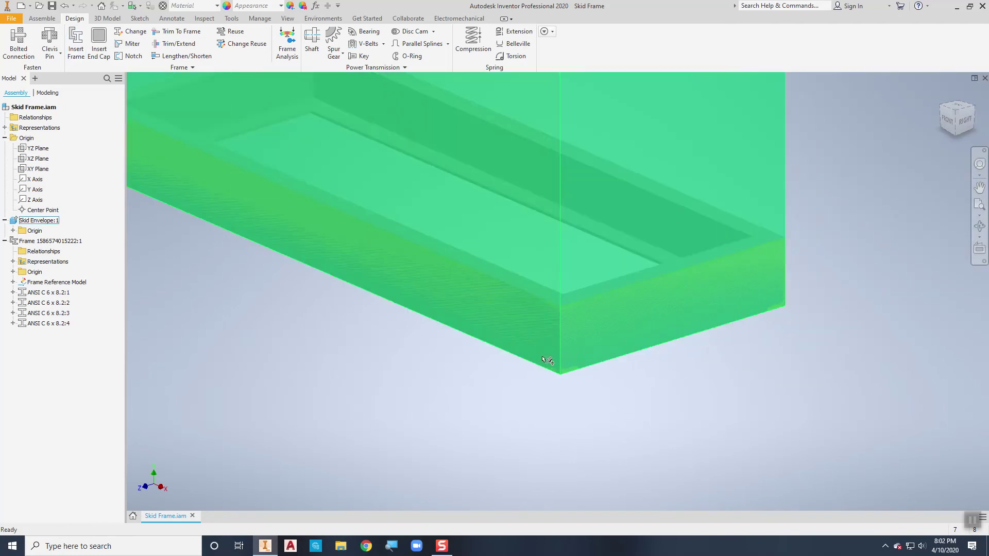
pyautogui.scroll(2, 530, 364)
pyautogui.press('F2')
pyautogui.moveTo(516, 416); pyautogui.dragTo(547, 446)
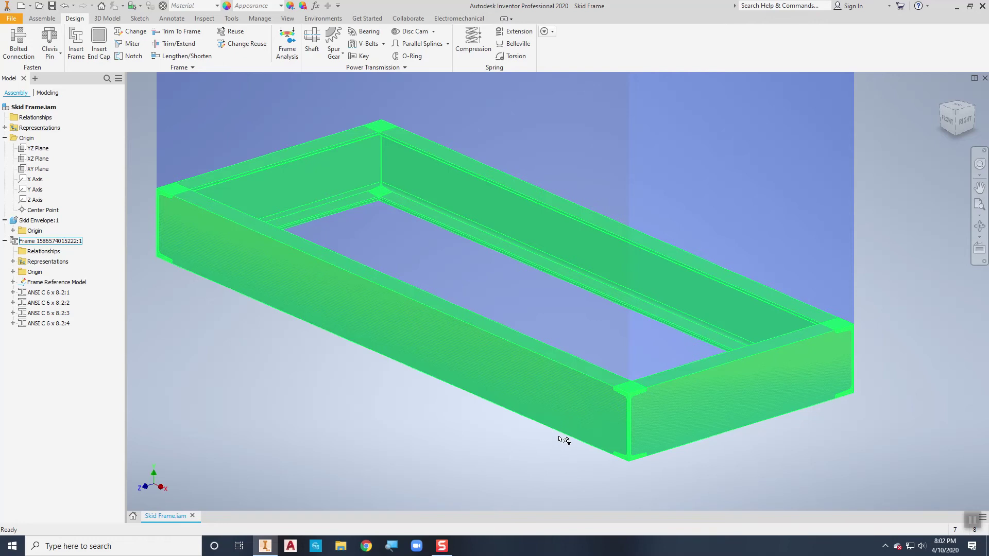
pyautogui.click(559, 438)
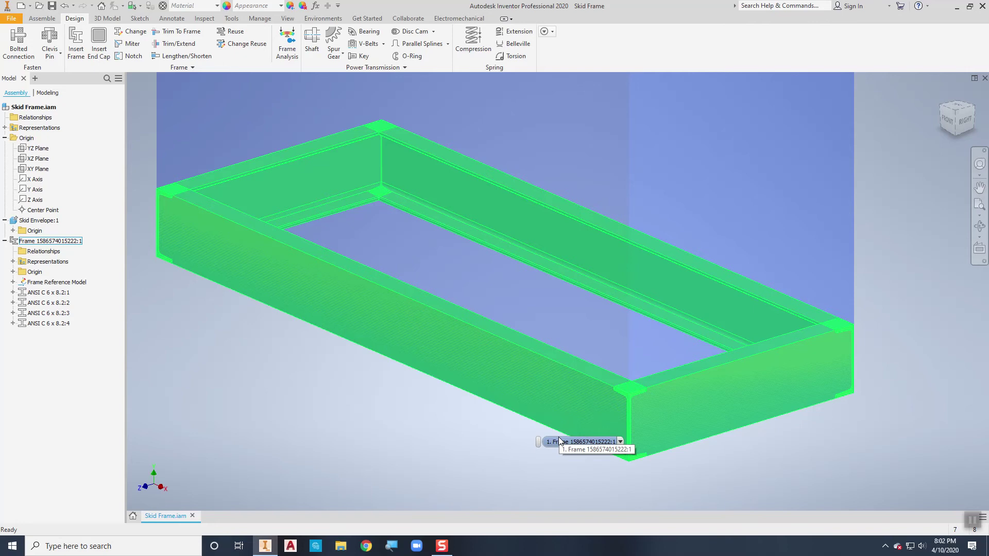
pyautogui.scroll(3, 469, 410)
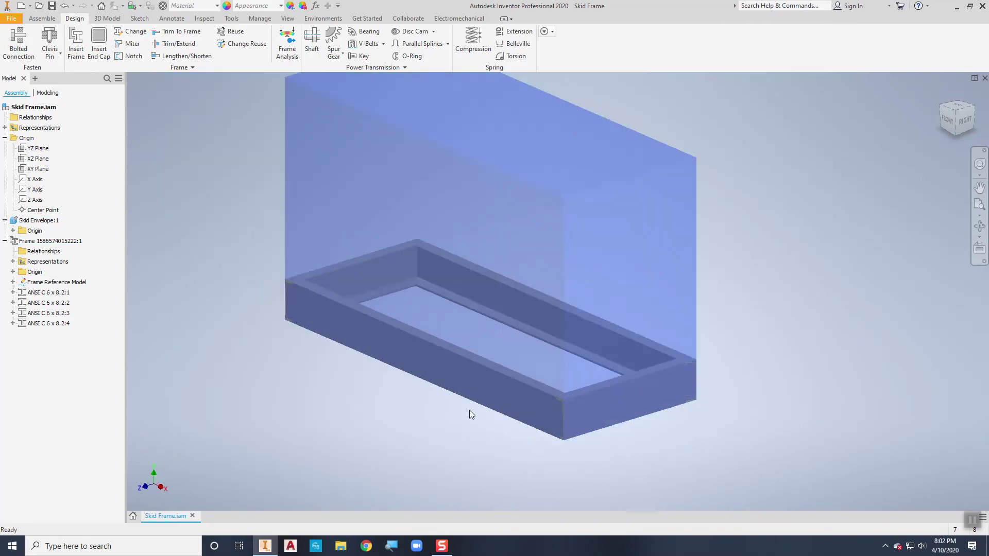
pyautogui.scroll(3, 469, 411)
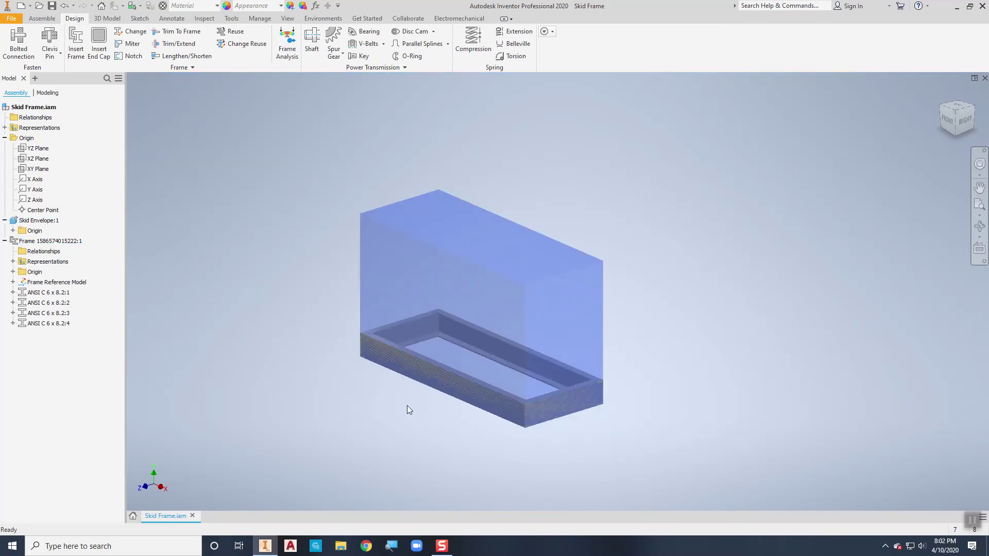
# Save the Skid Frame assembly together with its new frame, skeleton and C 6 x 8.2 member files.
pyautogui.scroll(-3, 407, 406)
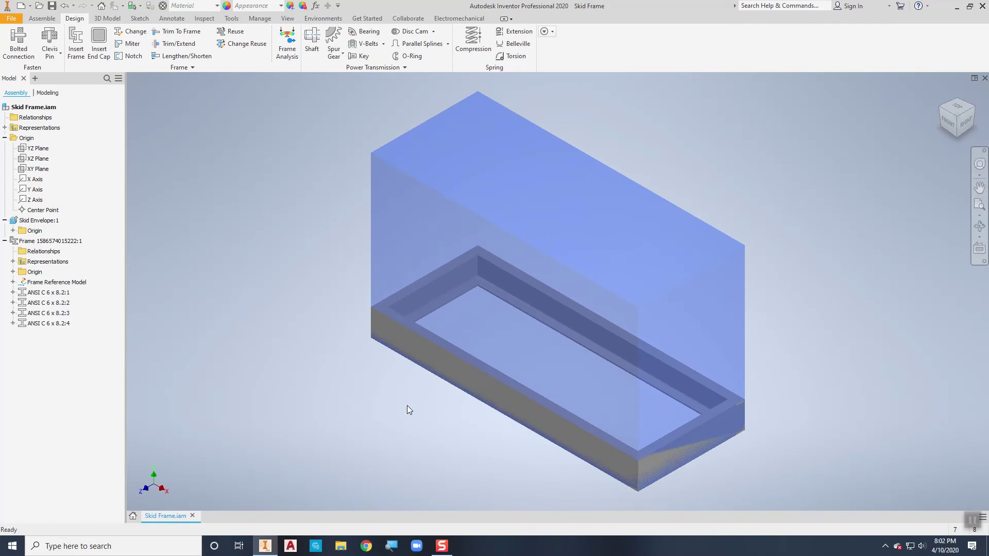
pyautogui.hotkey('ctrl', 's')
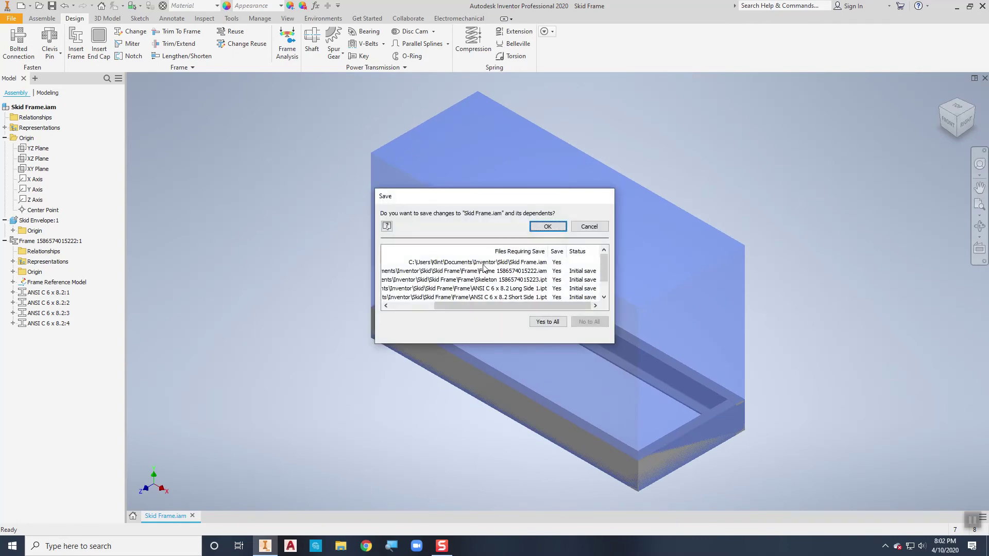
pyautogui.click(547, 226)
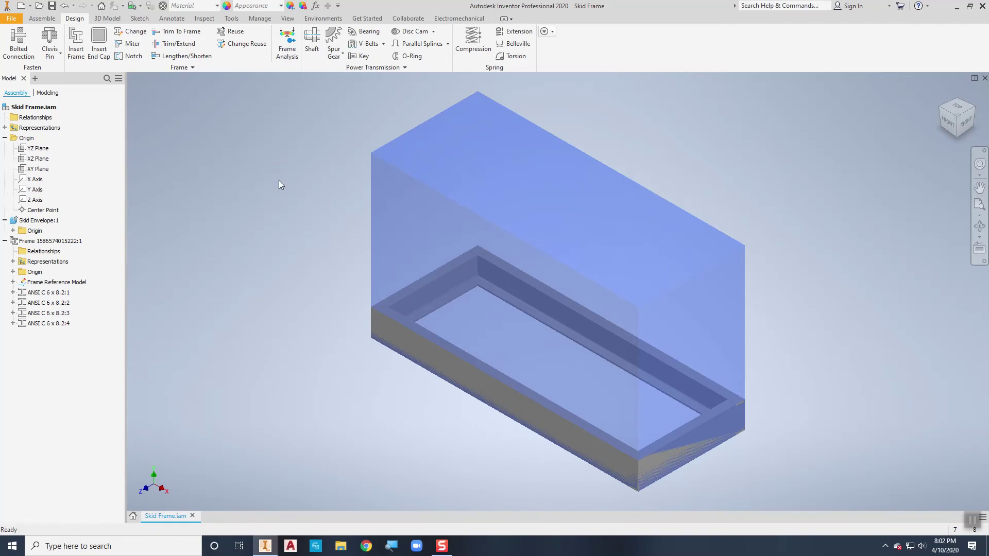
# Insert an ANSI AISC (Square) - Tube member, size 2 x 2 x 1/8, along the envelope's front-left vertical edge, anchored at the profile's upper-right point.
pyautogui.click(76, 47)
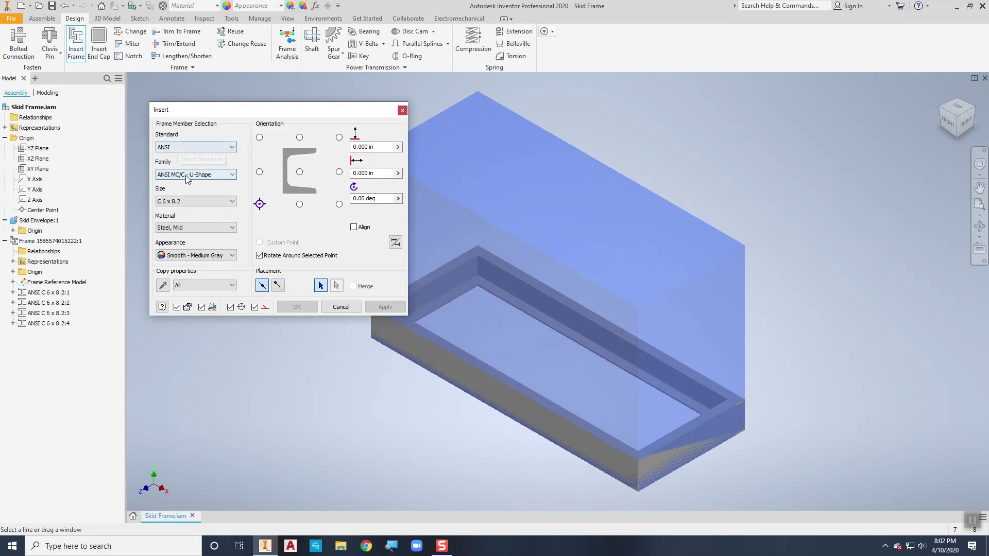
pyautogui.click(187, 175)
pyautogui.scroll(2, 214, 242)
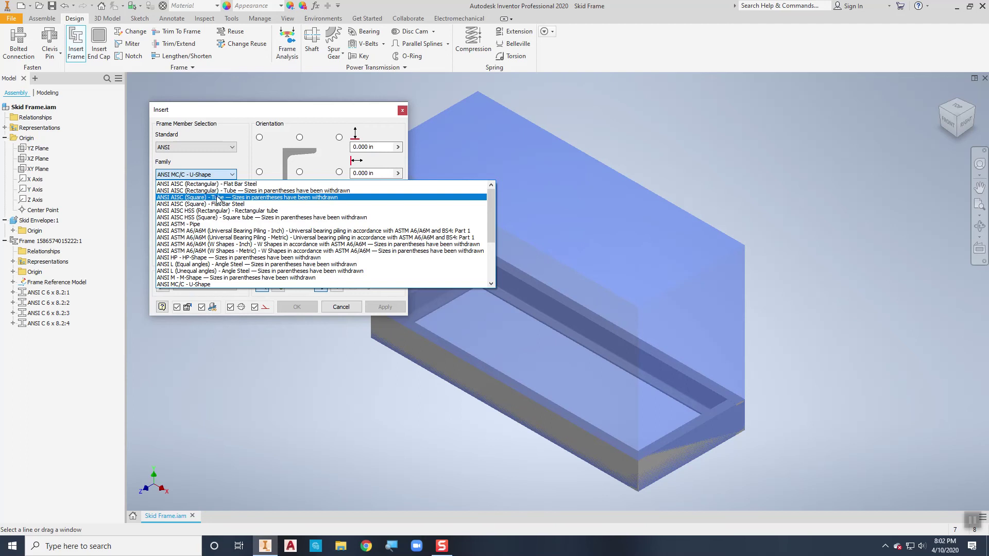
pyautogui.click(179, 198)
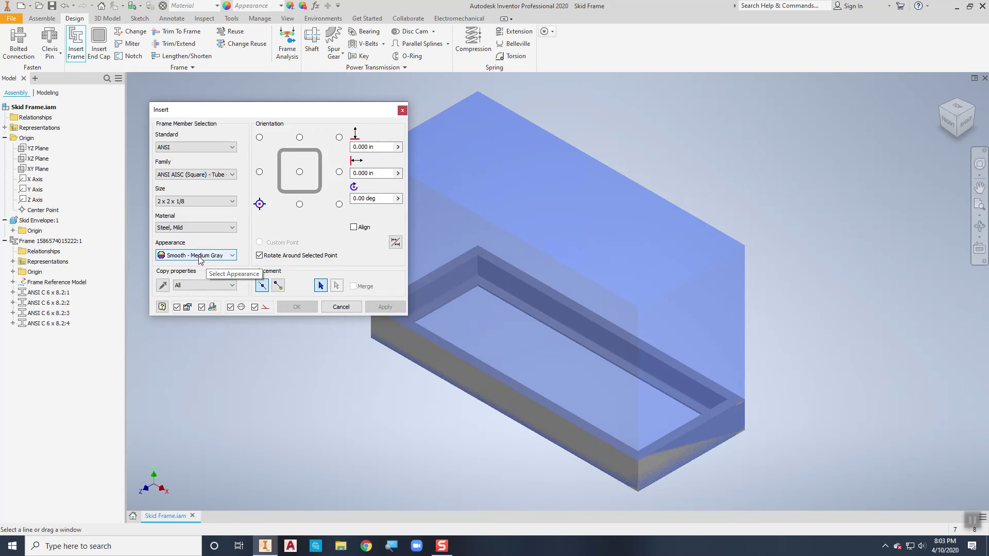
pyautogui.moveTo(677, 150); pyautogui.dragTo(788, 149, button='middle')
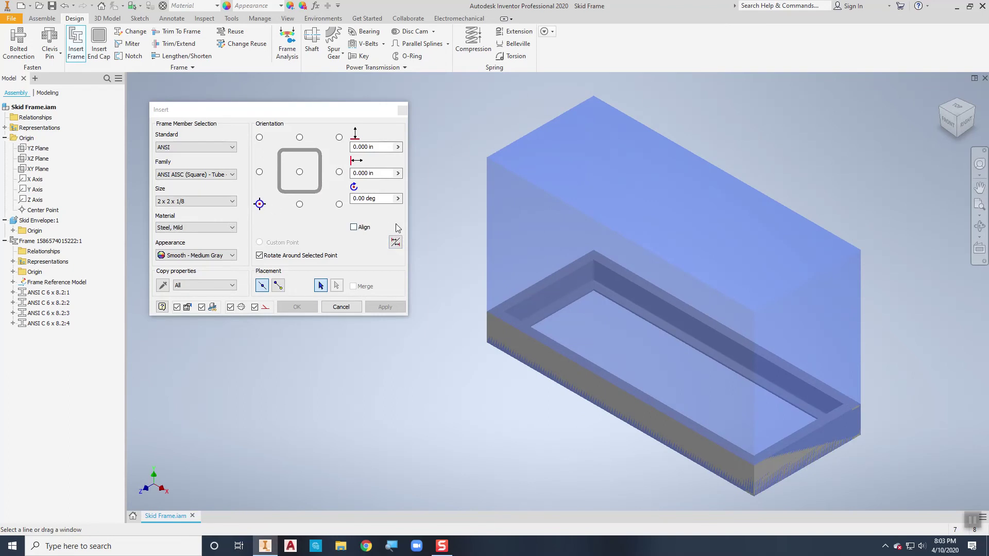
pyautogui.click(485, 243)
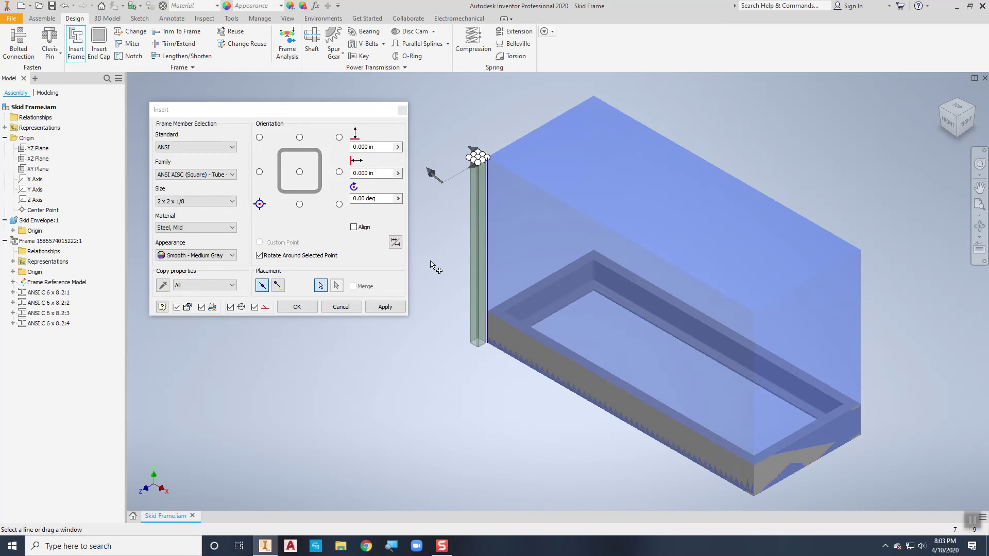
pyautogui.click(339, 137)
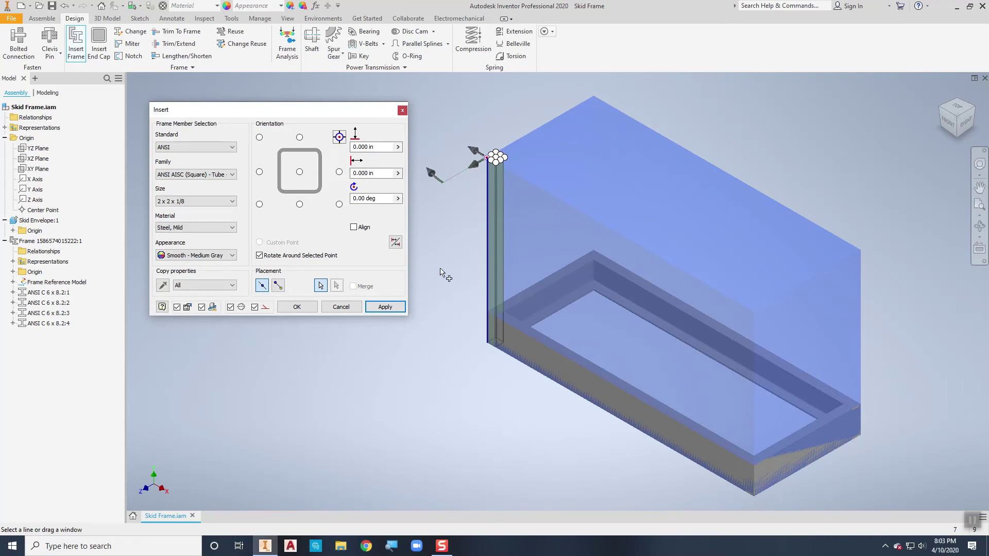
pyautogui.click(386, 307)
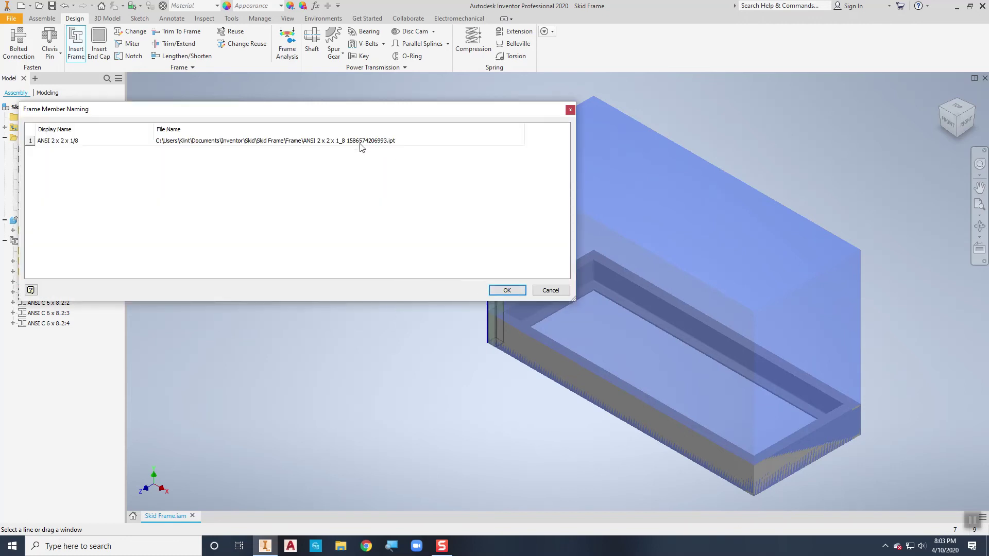
pyautogui.click(507, 290)
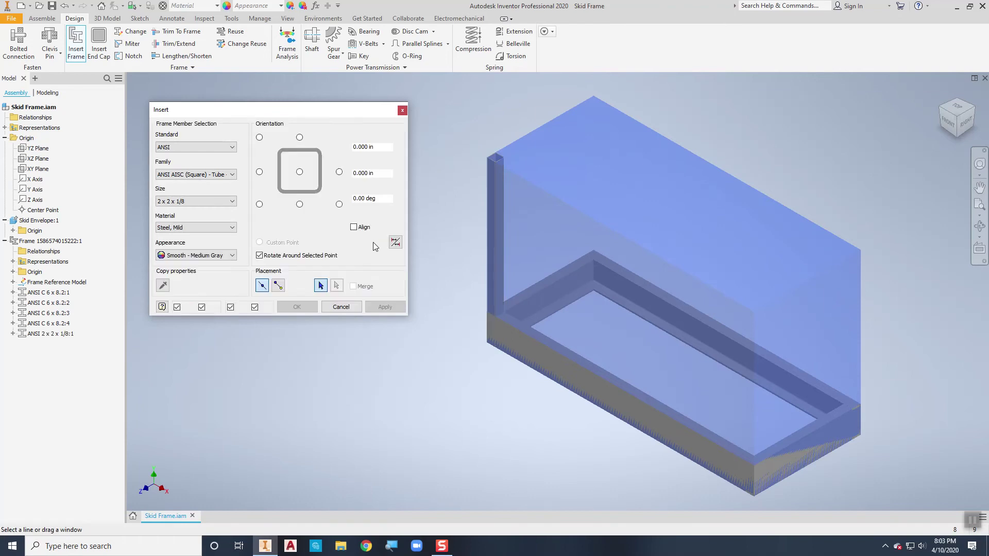
# Insert a 2 x 2 x 1/8 square tube post along the envelope's back-left vertical edge, anchored at the profile's lower-right point.
pyautogui.click(597, 132)
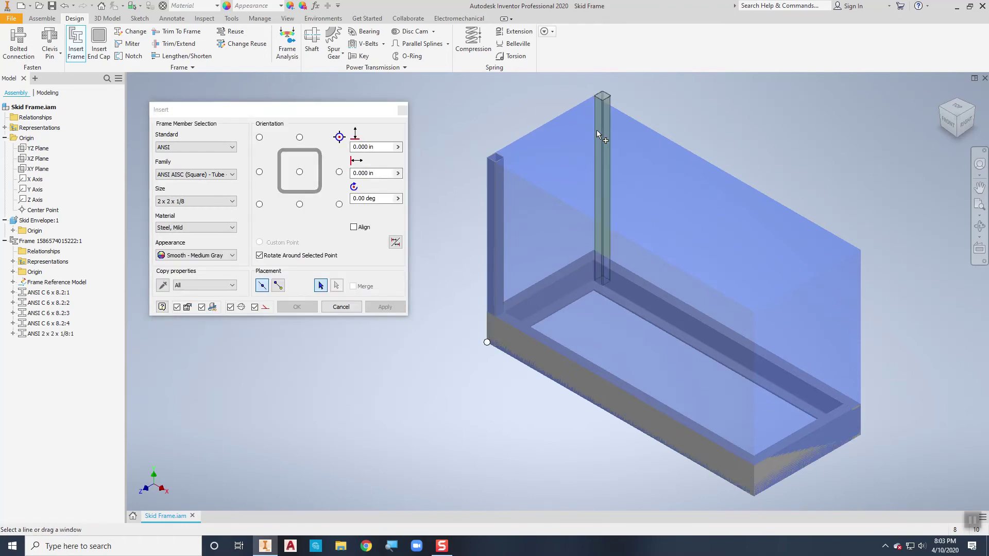
pyautogui.click(596, 130)
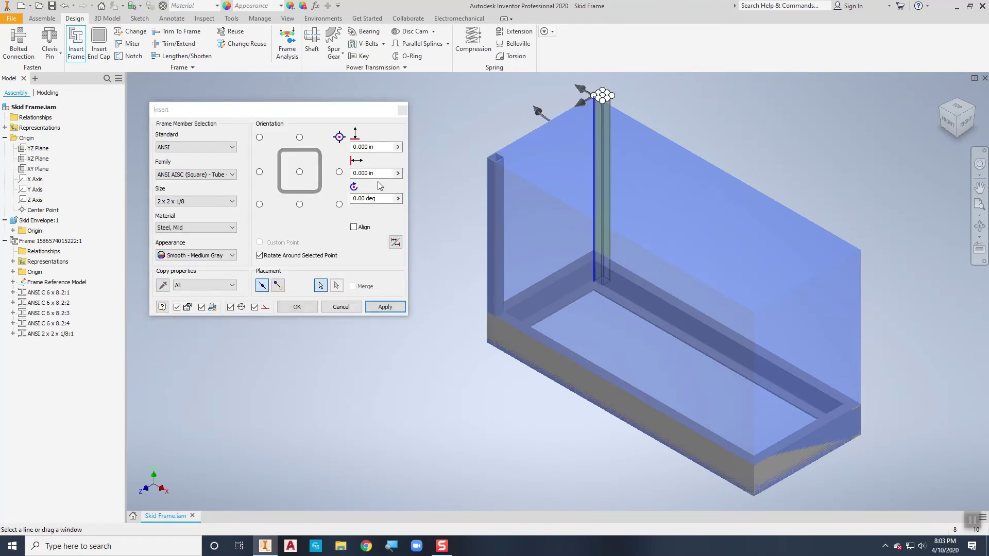
pyautogui.click(339, 205)
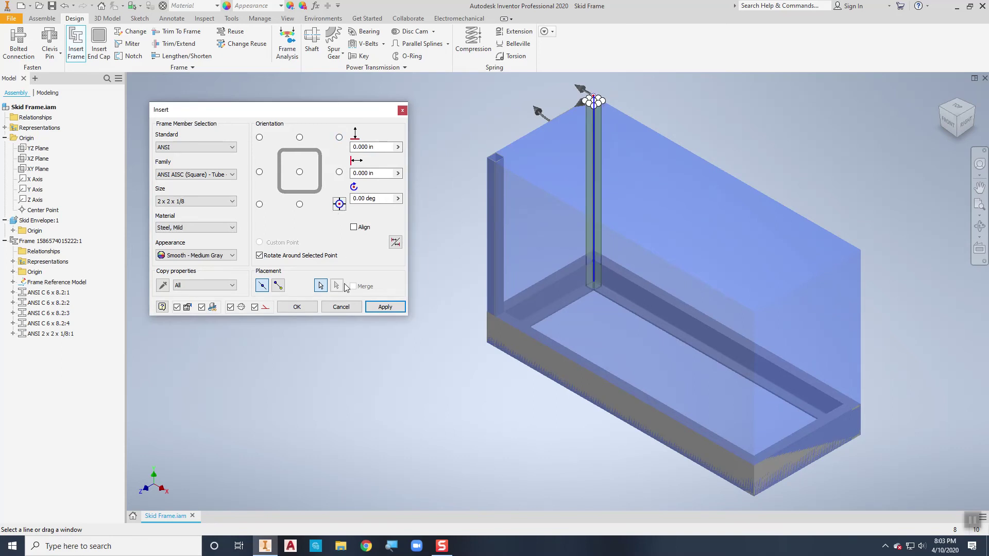
pyautogui.click(377, 304)
pyautogui.click(502, 291)
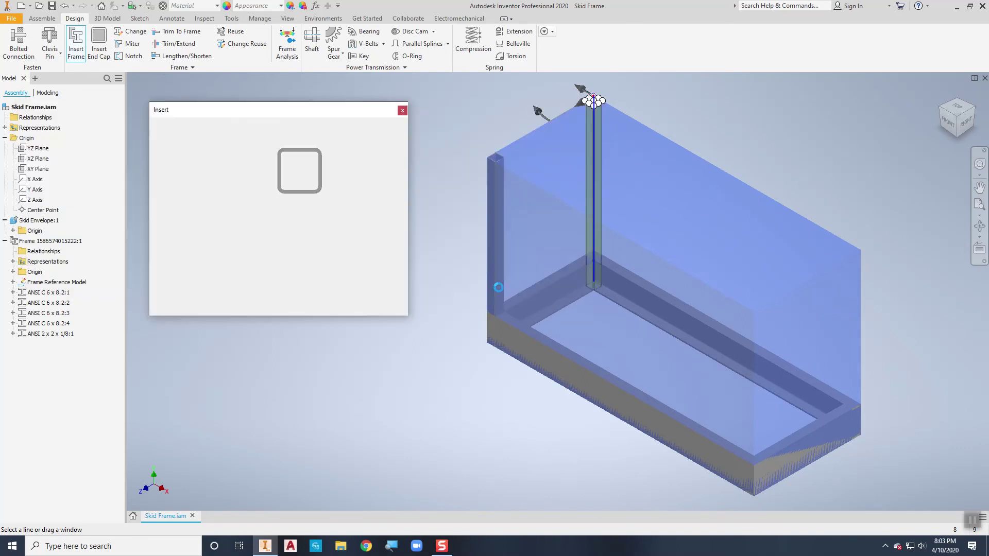
# Insert a 2 x 2 x 1/8 square tube post along the envelope's back-right vertical edge, anchored at the profile's lower-left point.
pyautogui.click(860, 309)
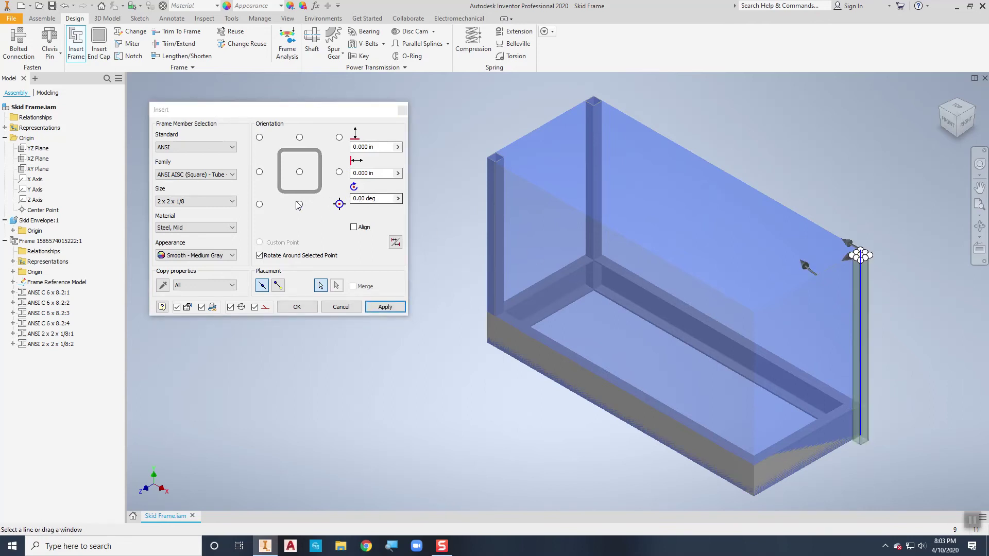
pyautogui.click(259, 203)
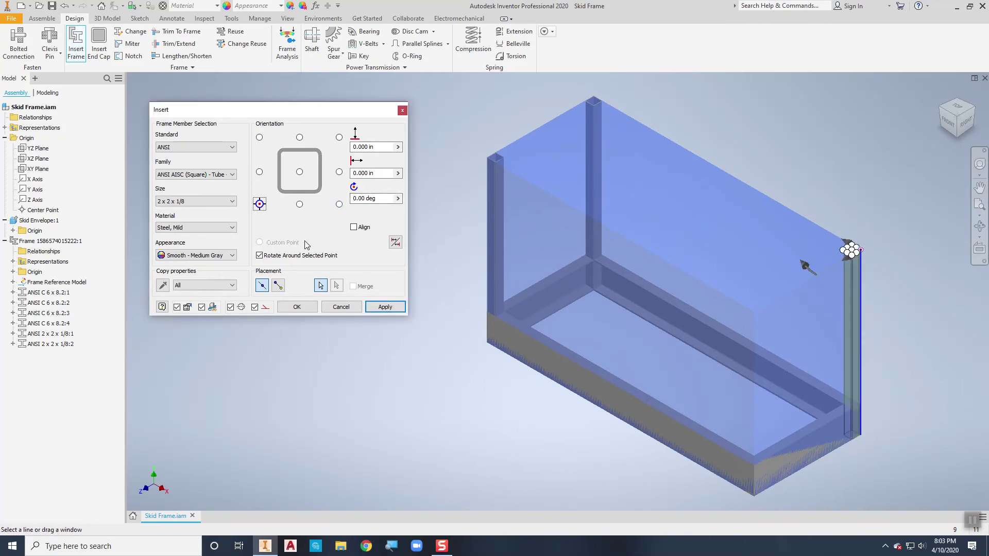
pyautogui.click(384, 307)
pyautogui.click(493, 286)
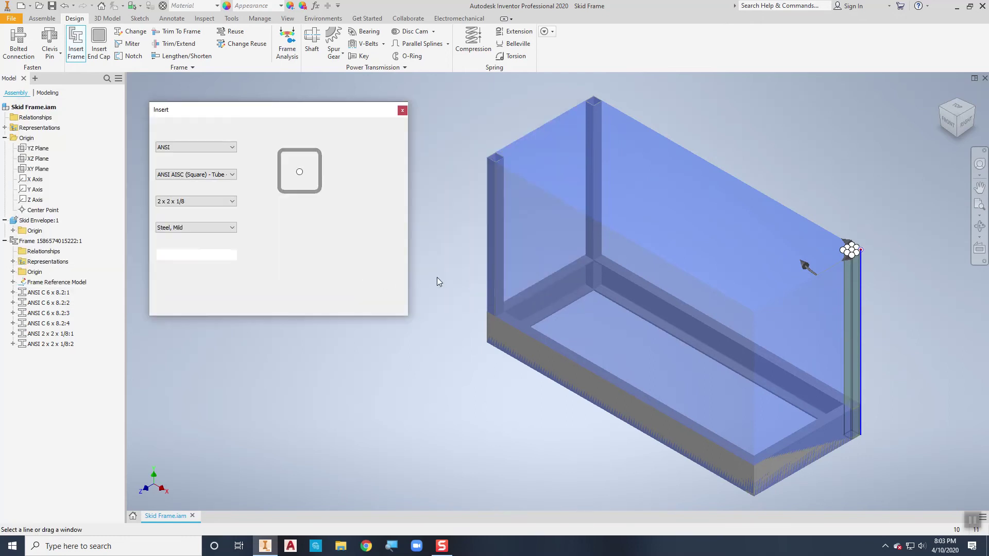
# Insert a 2 x 2 x 1/8 square tube post along the envelope's front-right vertical edge, anchored at the profile's upper-left point.
pyautogui.click(754, 397)
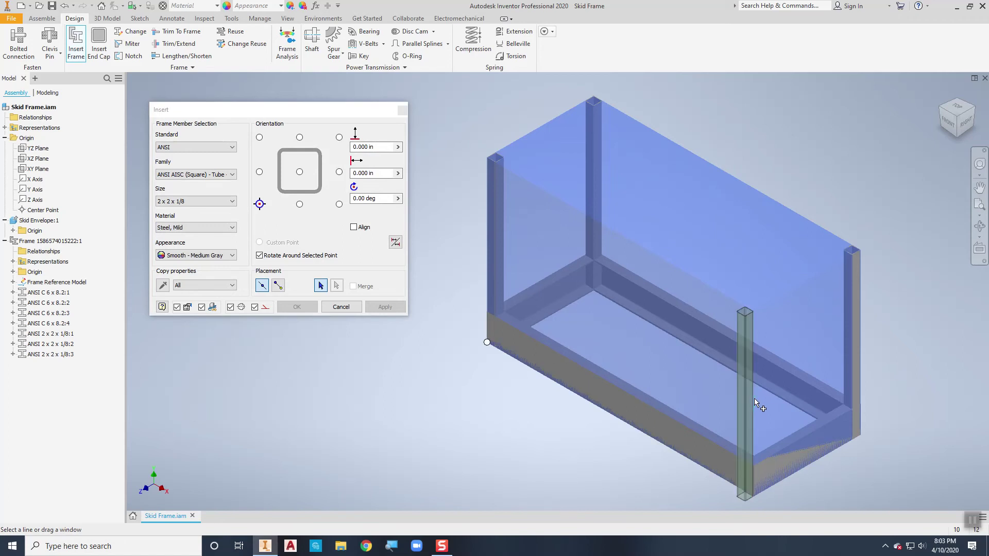
pyautogui.click(259, 137)
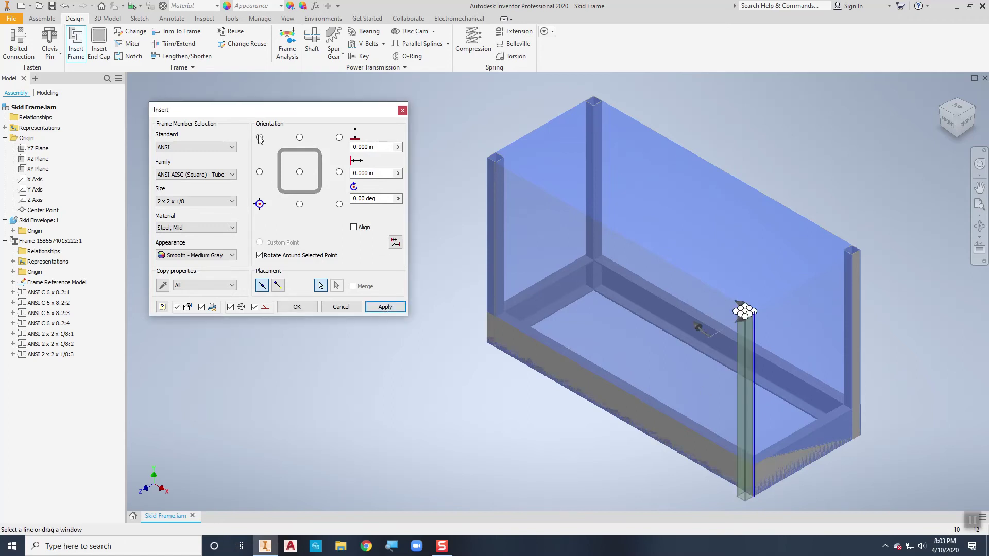
pyautogui.click(375, 307)
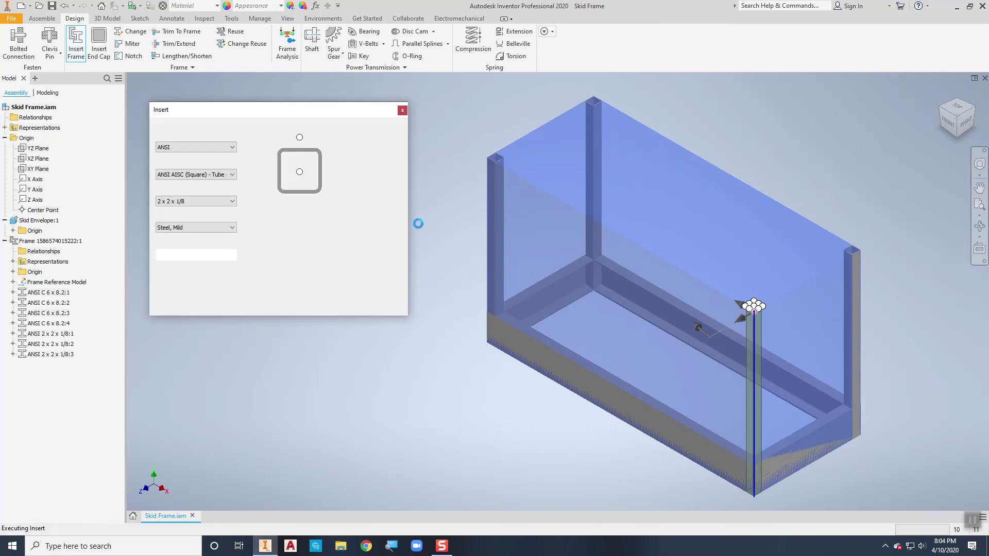
pyautogui.click(506, 290)
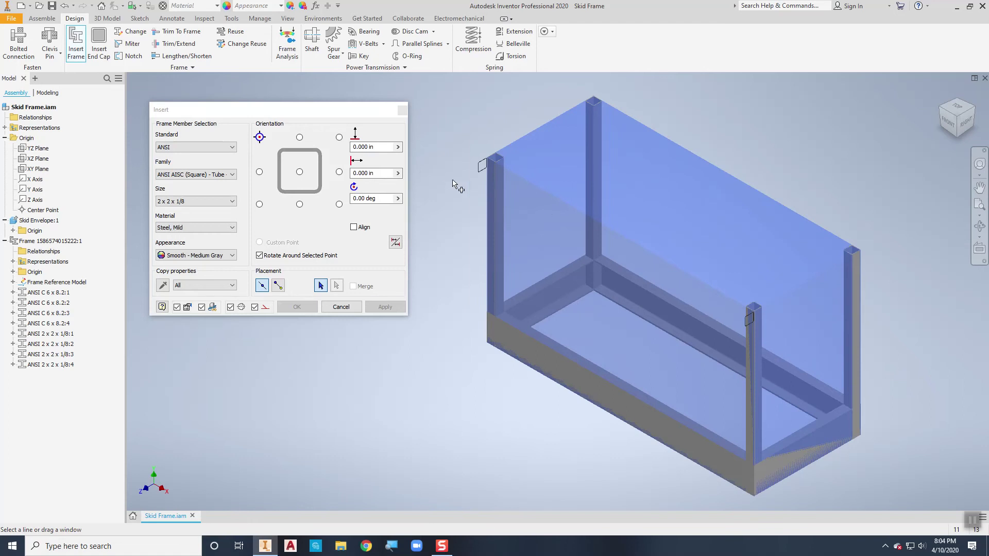
# Insert 2 x 2 x 1/8 square tubes along all four top edges of the envelope, anchored at the profile's upper-right point.
pyautogui.click(484, 163)
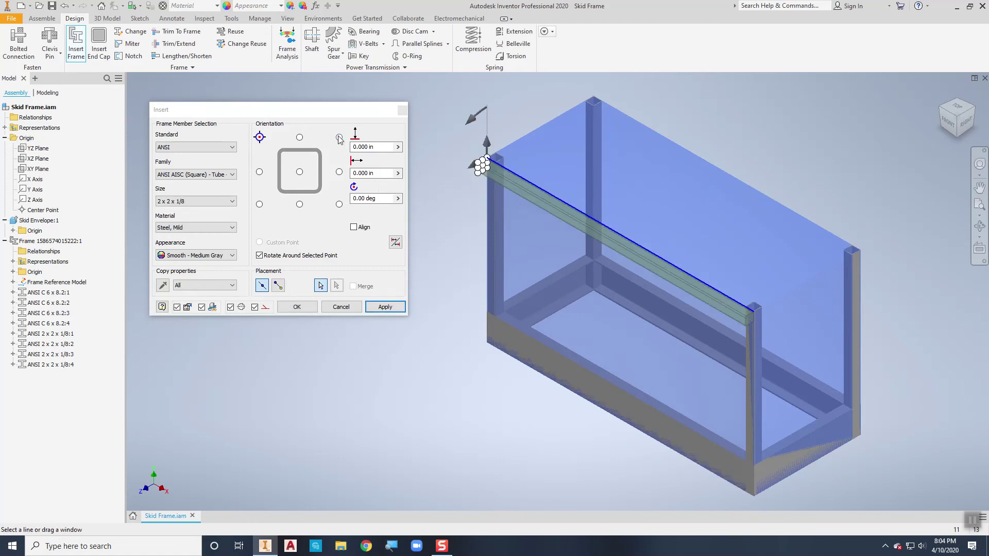
pyautogui.click(339, 137)
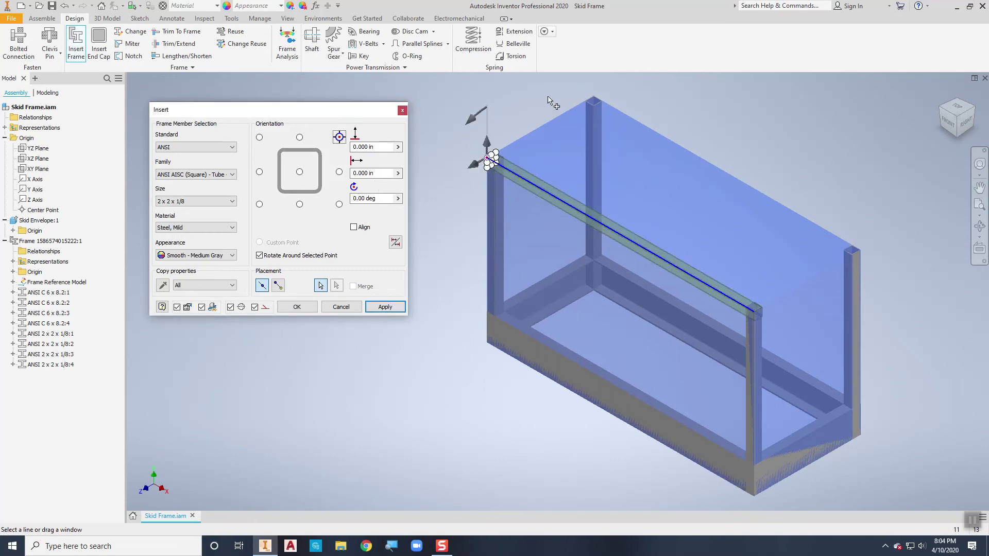
pyautogui.click(556, 118)
pyautogui.click(664, 139)
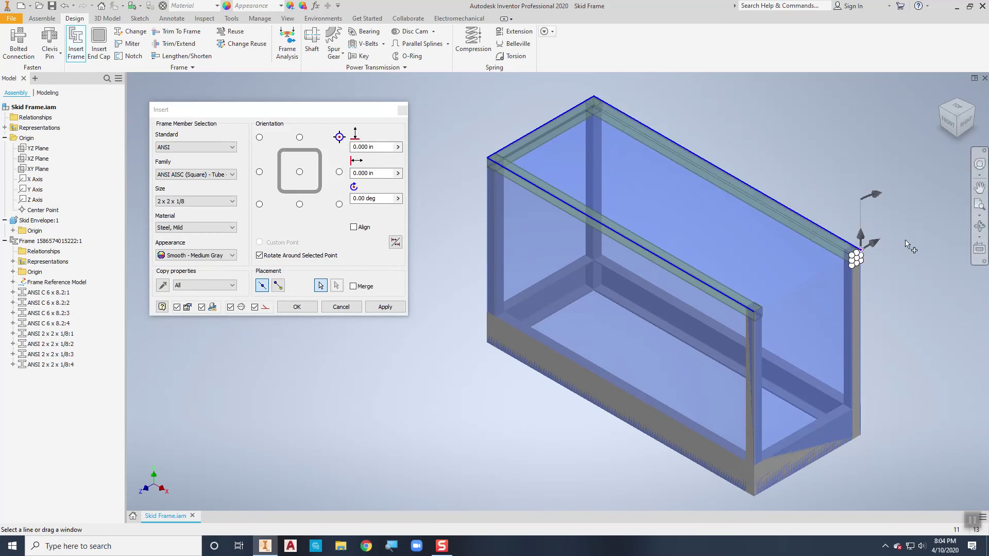
pyautogui.click(837, 274)
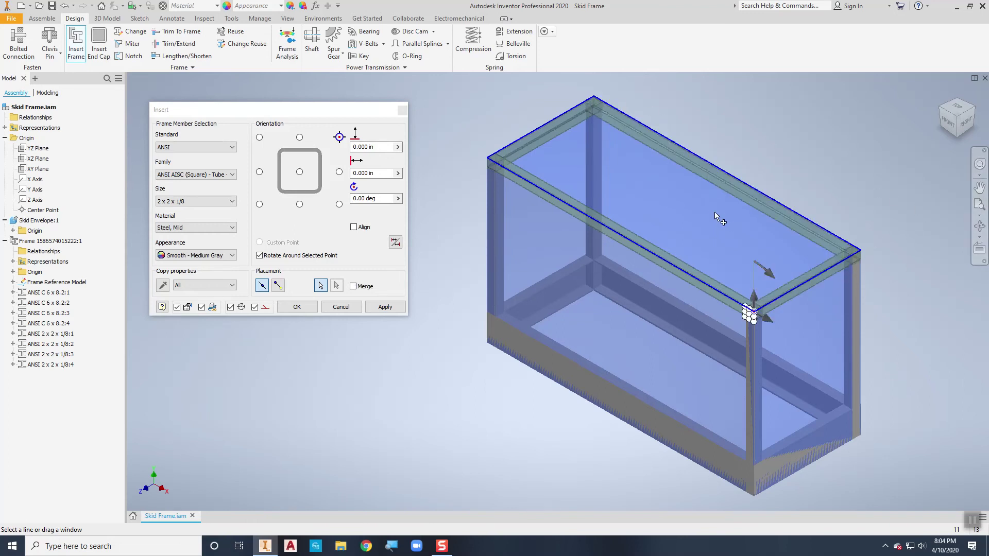
pyautogui.click(298, 308)
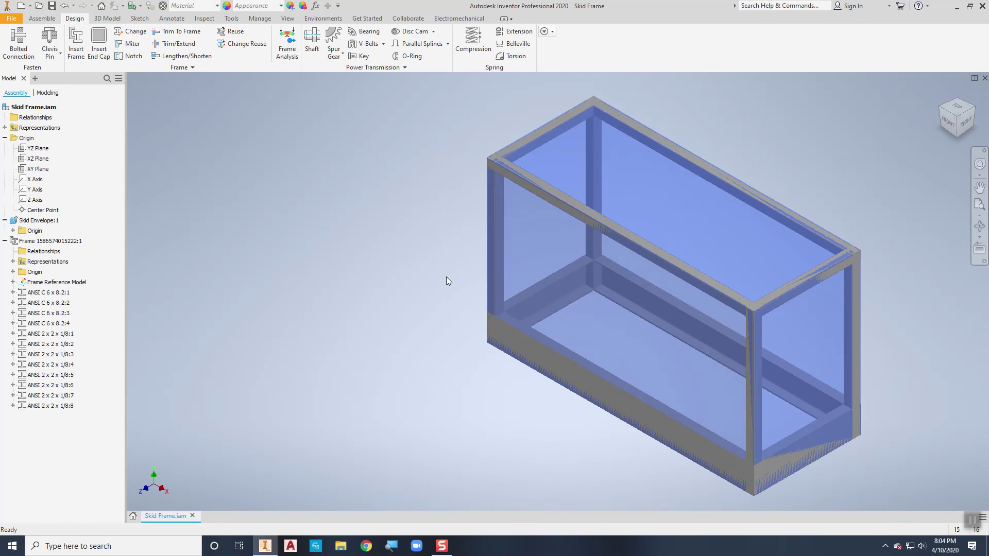
# Save the Skid Frame assembly with the added square tube member files.
pyautogui.press('Home')
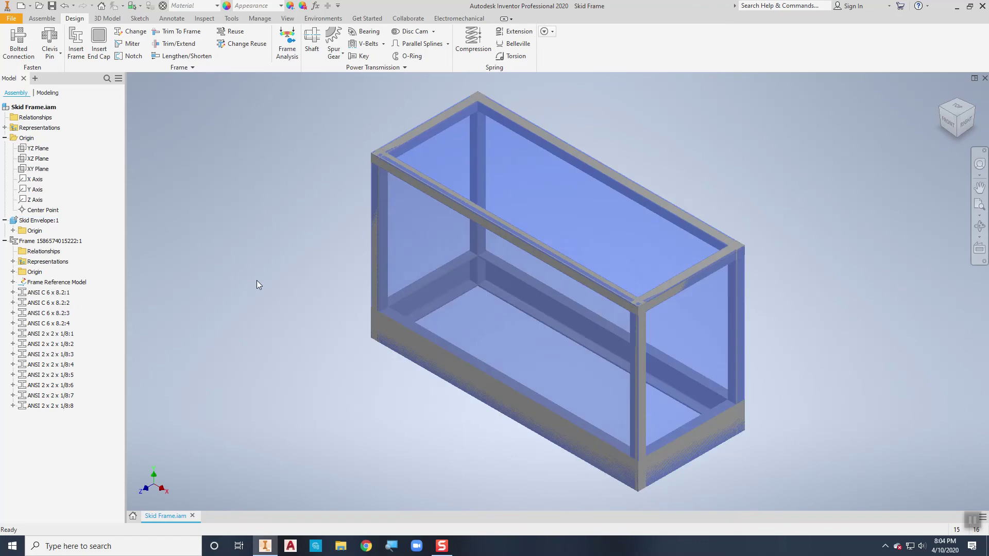
pyautogui.hotkey('ctrl', 's')
pyautogui.click(548, 227)
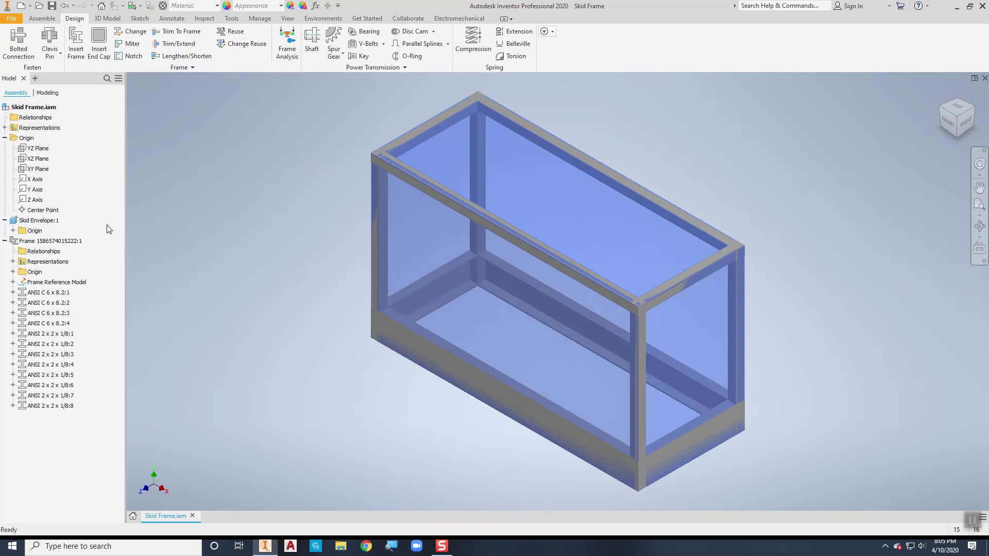
# Hide the Skid Envelope part so that only the frame members are displayed.
pyautogui.rightClick(41, 223)
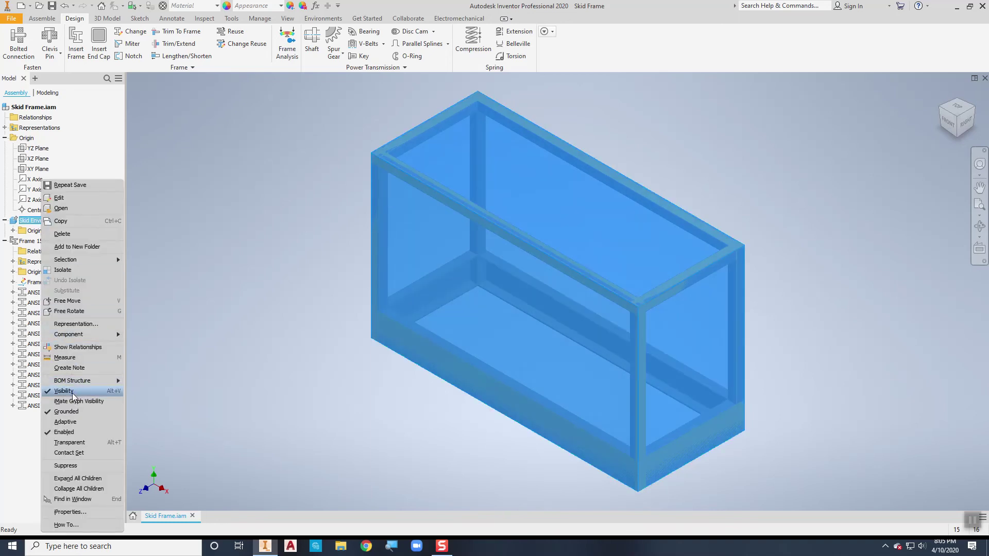
pyautogui.click(58, 393)
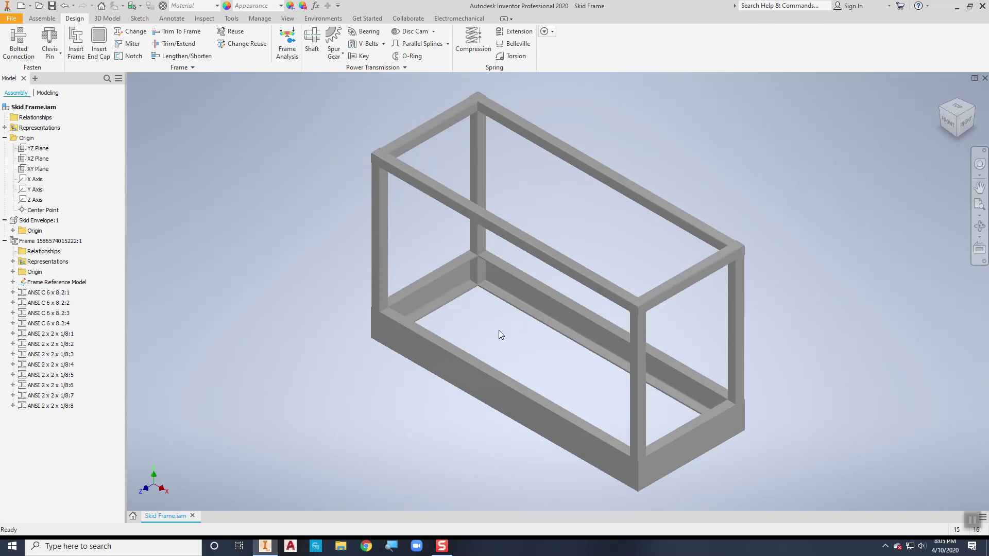
# Examine the frame's corners where the base channels, vertical posts and top tubes overlap.
pyautogui.scroll(-5, 492, 324)
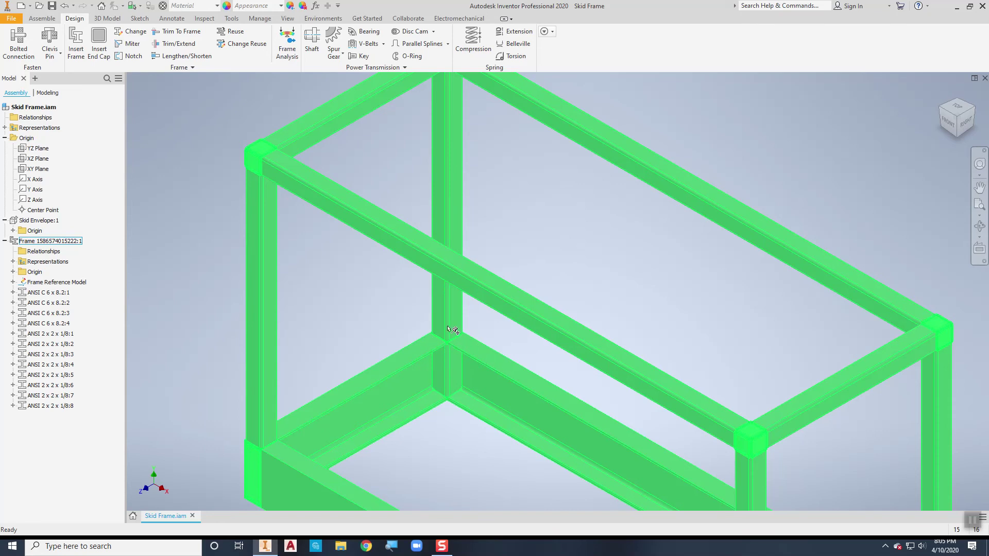
pyautogui.press('F6')
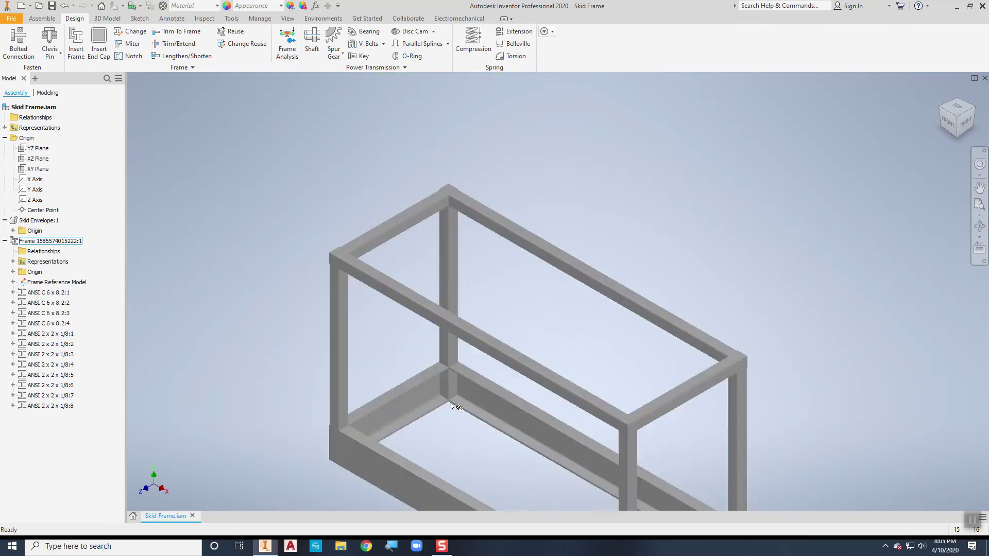
pyautogui.moveTo(461, 448); pyautogui.dragTo(428, 341, button='middle')
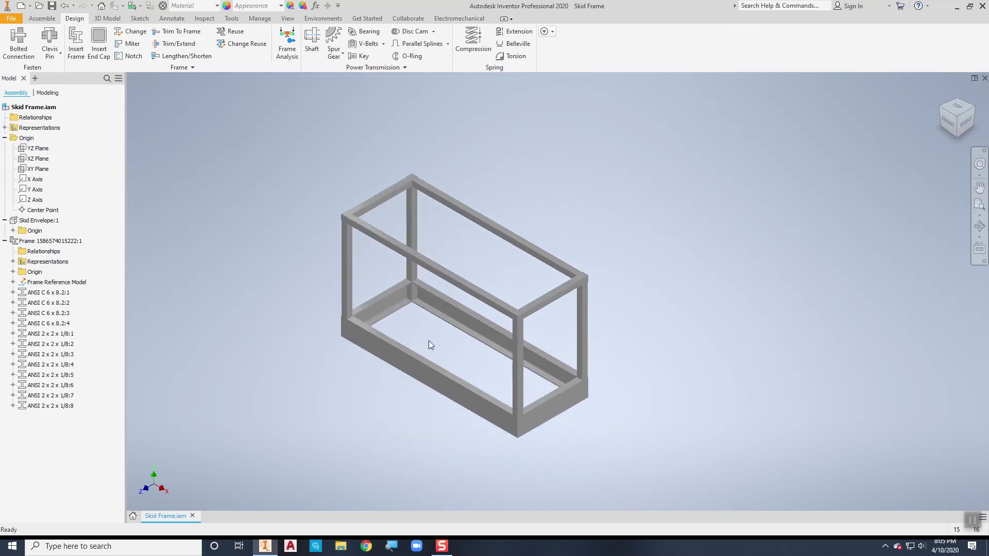
pyautogui.scroll(-2, 428, 341)
pyautogui.scroll(2, 429, 340)
pyautogui.click(504, 380)
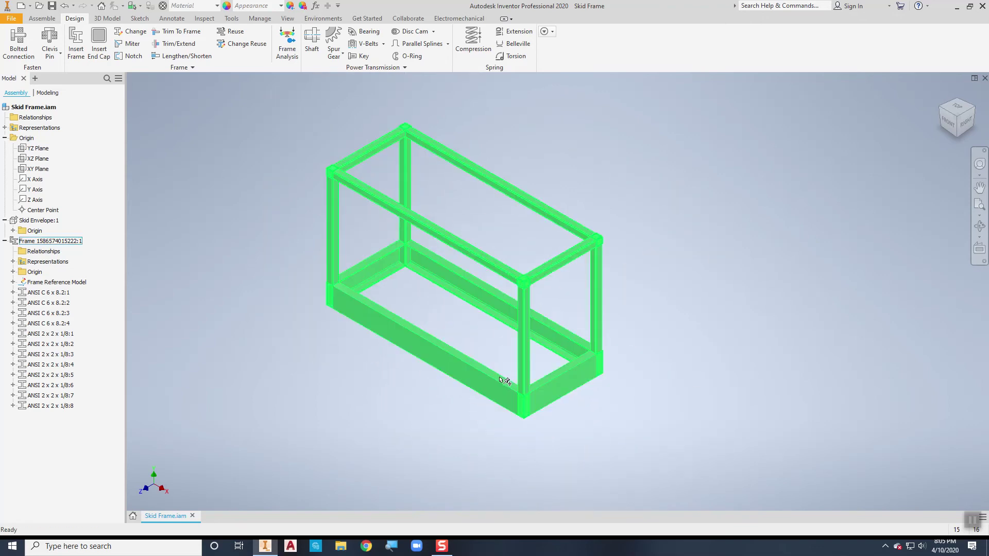
pyautogui.scroll(-3, 538, 429)
pyautogui.click(620, 251)
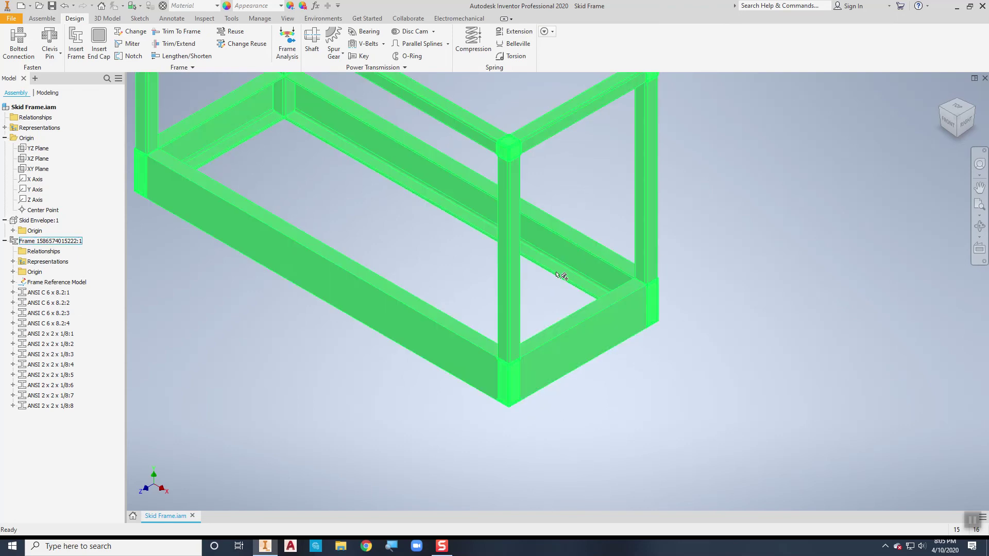
pyautogui.click(389, 239)
pyautogui.moveTo(389, 239); pyautogui.dragTo(446, 298, button='middle')
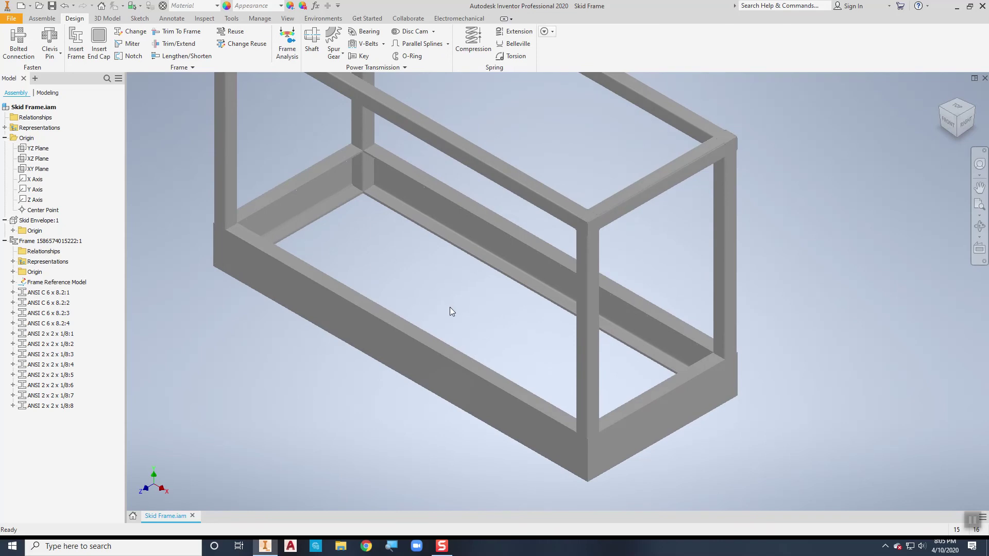
pyautogui.moveTo(442, 320); pyautogui.dragTo(503, 338, button='middle')
pyautogui.click(544, 268)
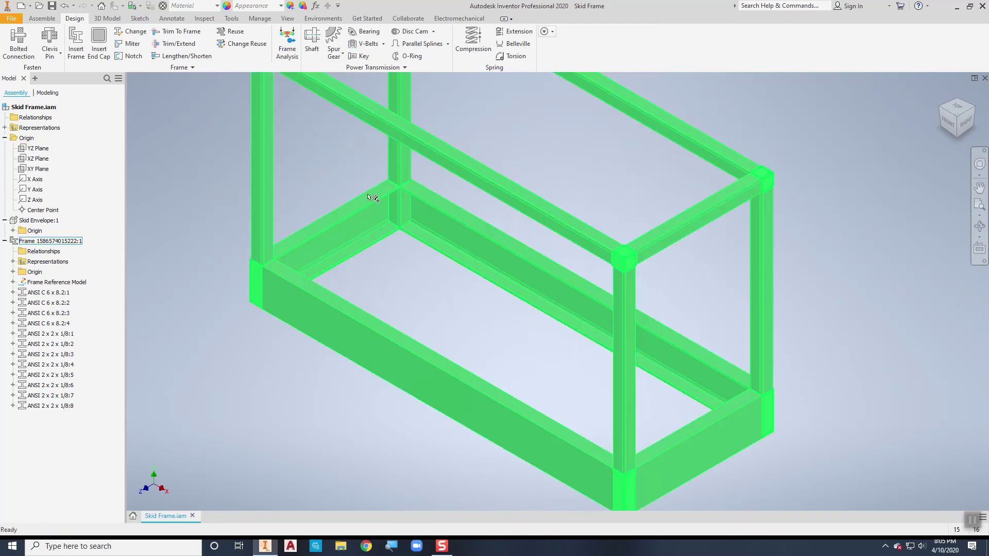
pyautogui.press('Escape')
pyautogui.scroll(-4, 446, 346)
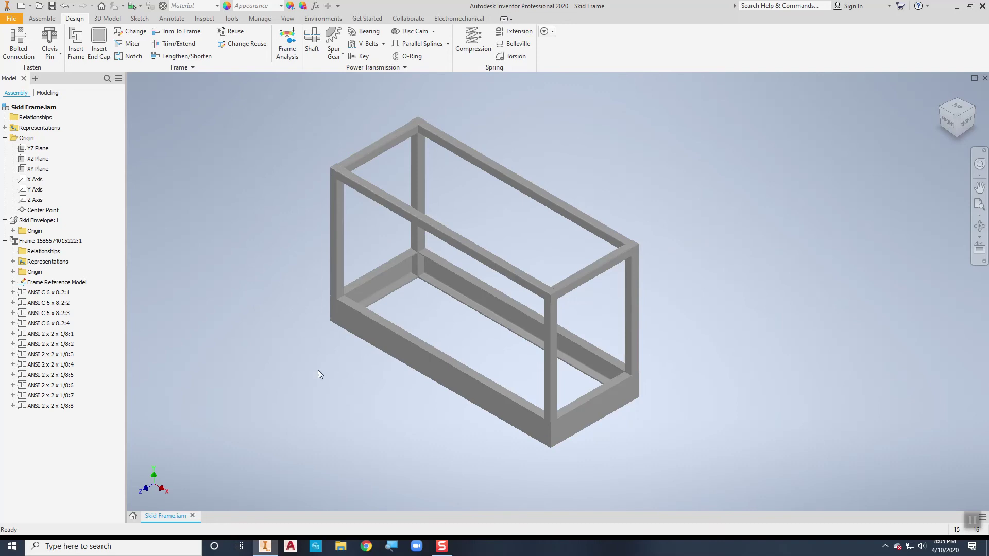
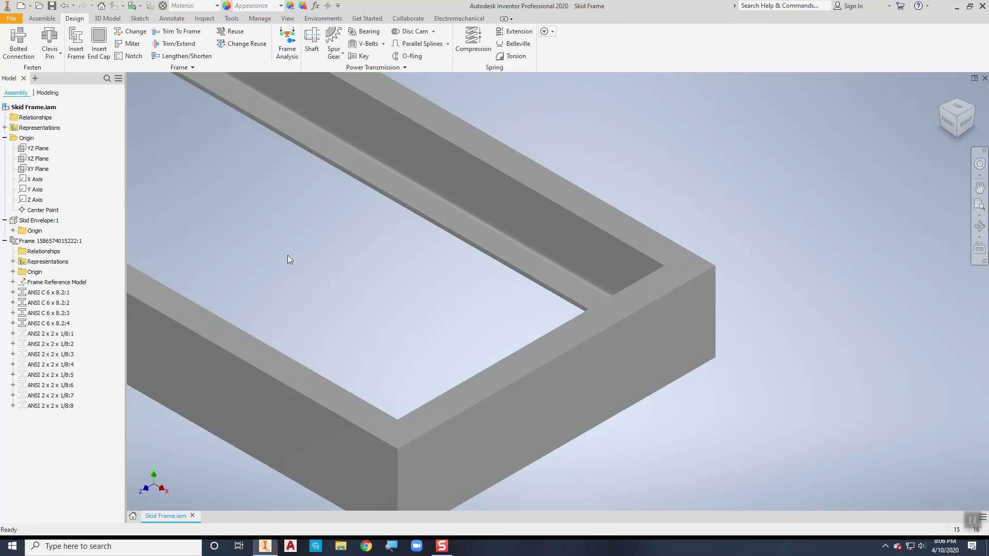
# Notch the two short C 6 x 8.2 end channels against the two long base channels using the Basic Profile with a 0.0625 in gap.
pyautogui.press('F2')
pyautogui.moveTo(231, 163); pyautogui.dragTo(510, 291)
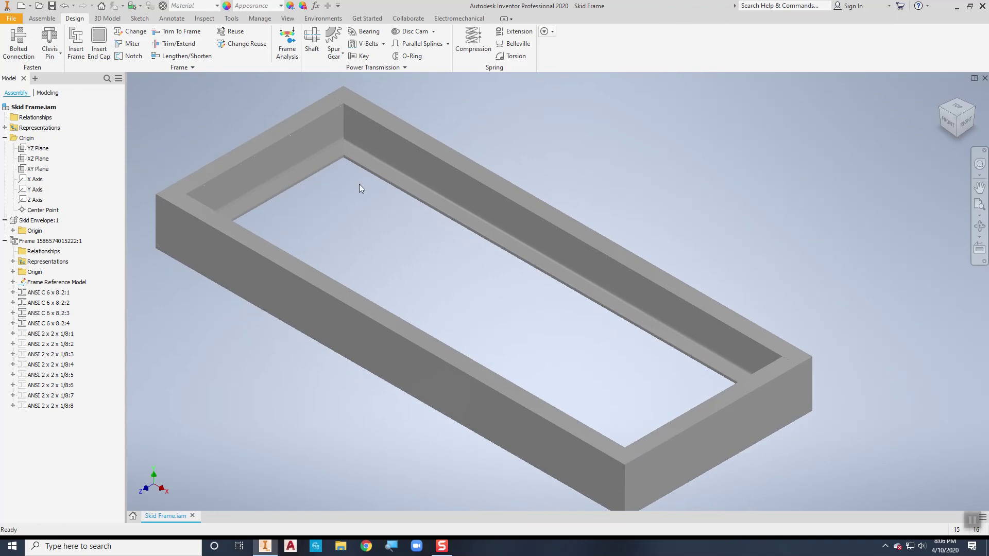
pyautogui.click(133, 56)
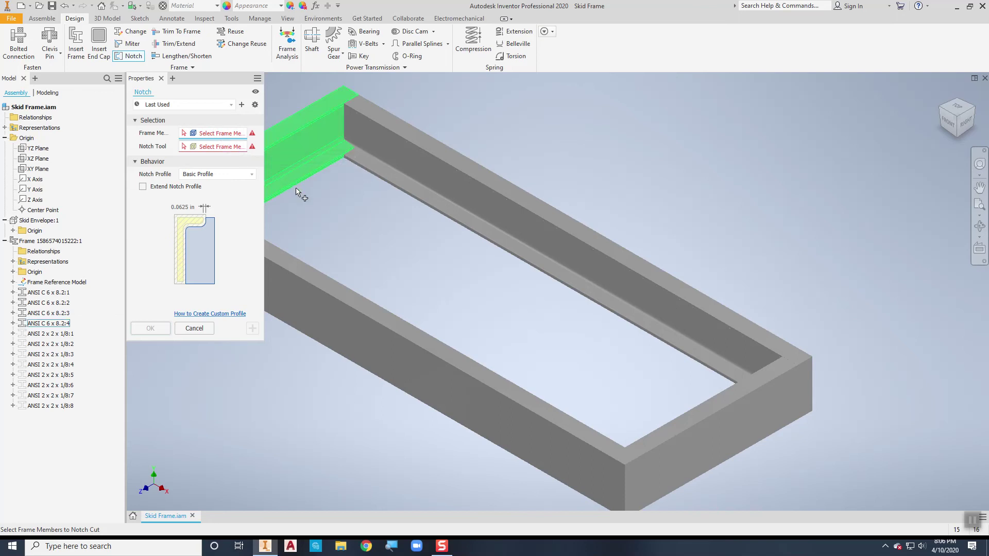
pyautogui.click(301, 143)
pyautogui.click(743, 420)
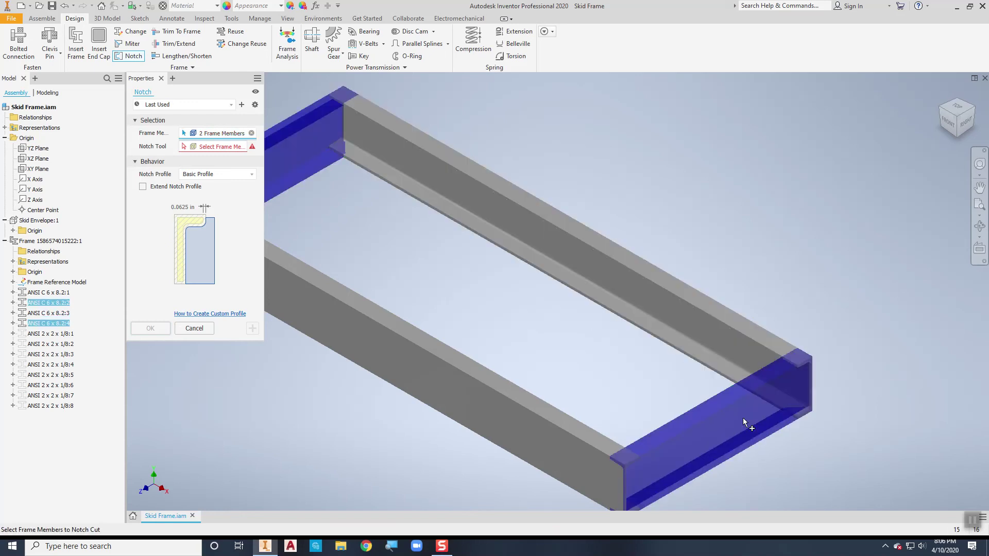
pyautogui.click(230, 148)
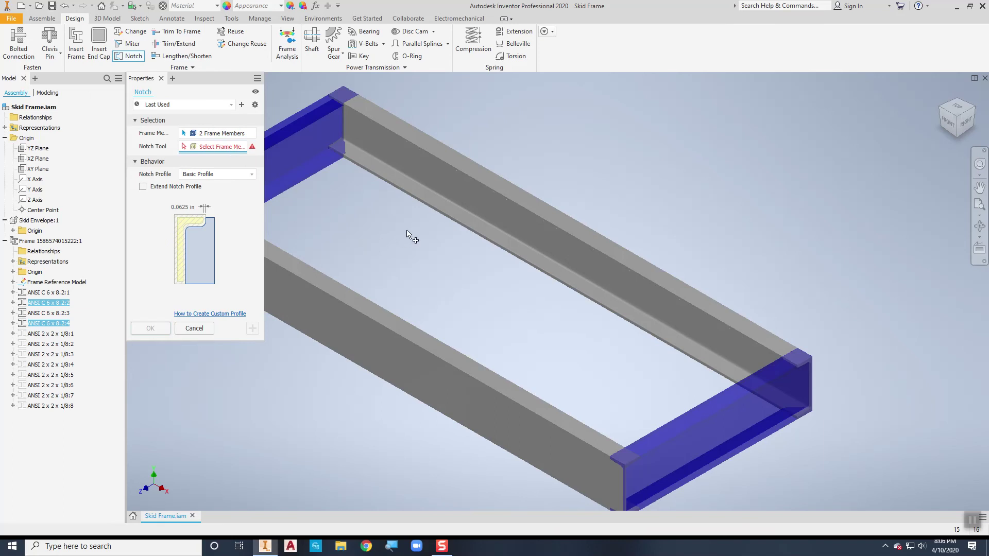
pyautogui.click(434, 205)
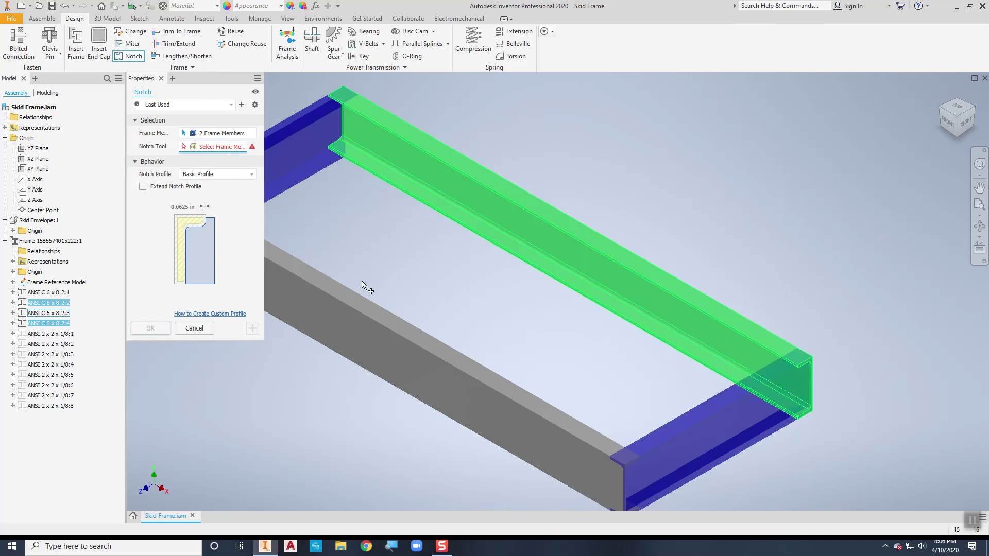
pyautogui.click(340, 309)
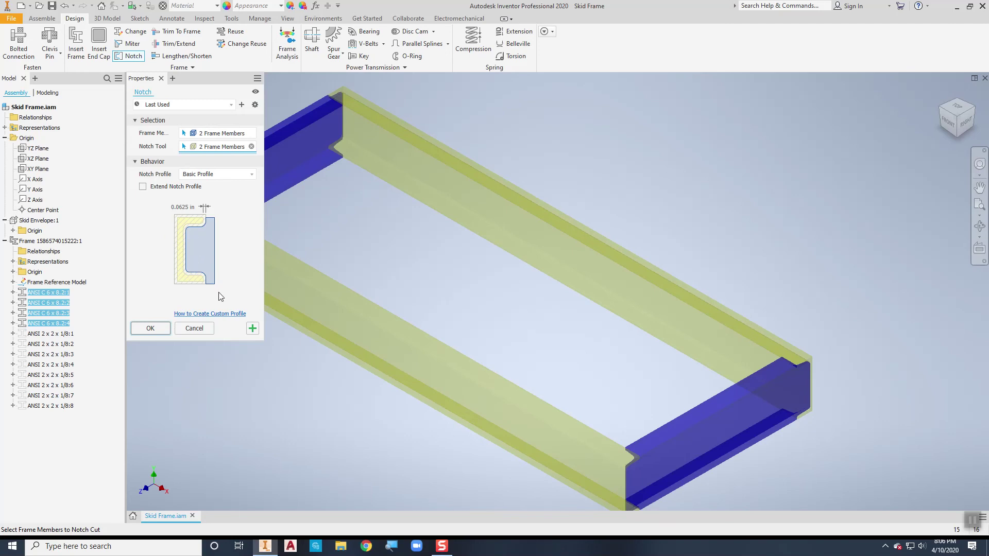
pyautogui.click(149, 329)
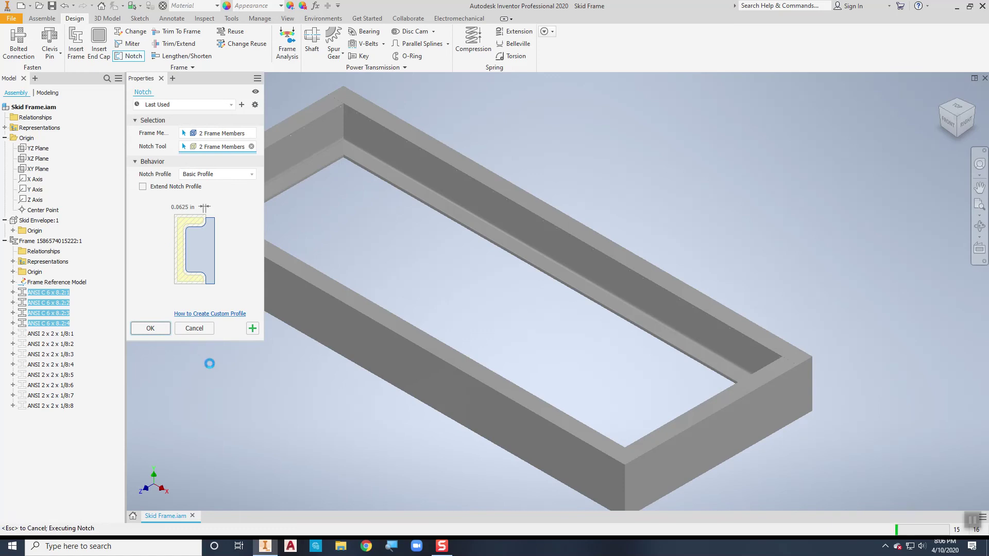
# Inspect the notch cut and its clearance at the base frame's corner in close-up, isometrically and from the right side.
pyautogui.scroll(-4, 818, 409)
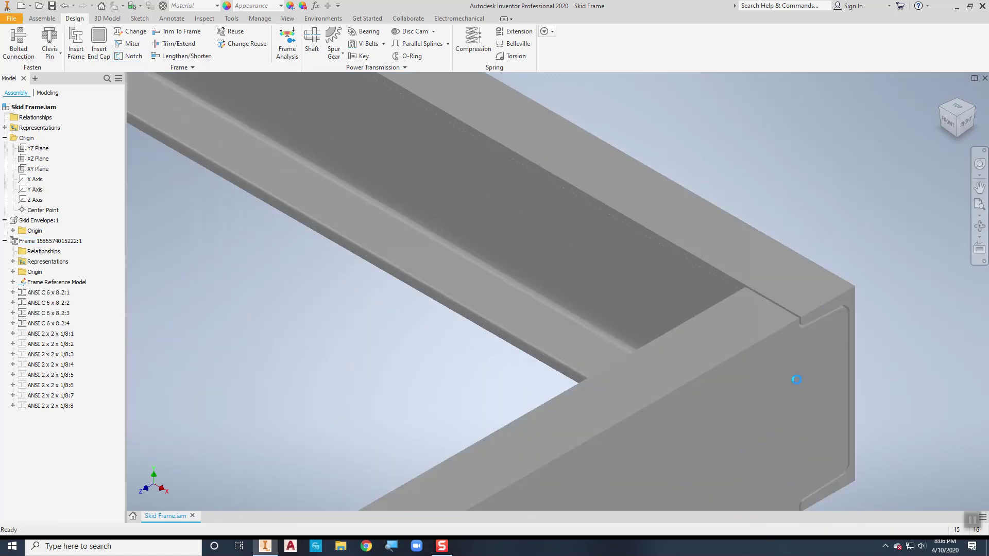
pyautogui.moveTo(891, 347); pyautogui.dragTo(820, 267, button='middle')
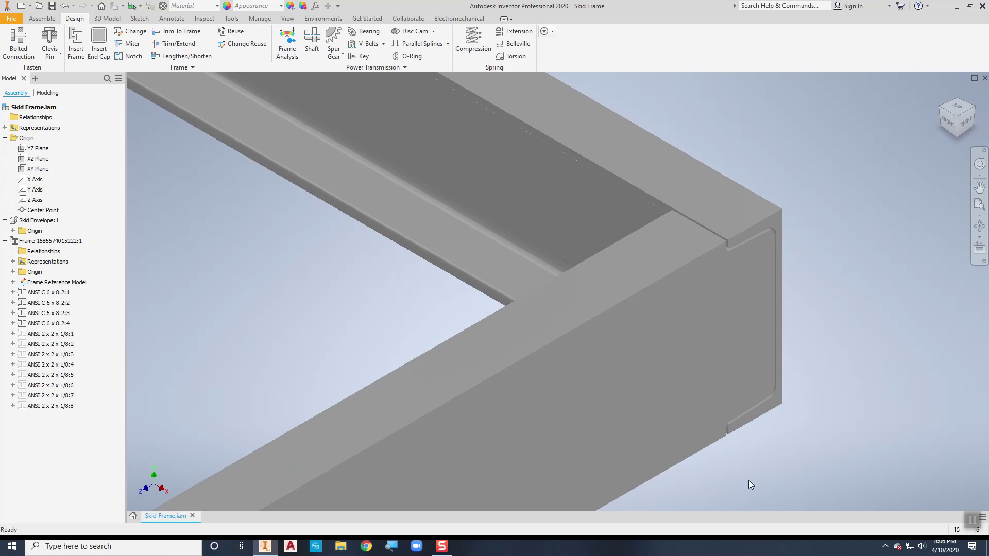
pyautogui.click(673, 467)
pyautogui.click(732, 466)
pyautogui.click(728, 430)
pyautogui.click(833, 276)
pyautogui.click(966, 123)
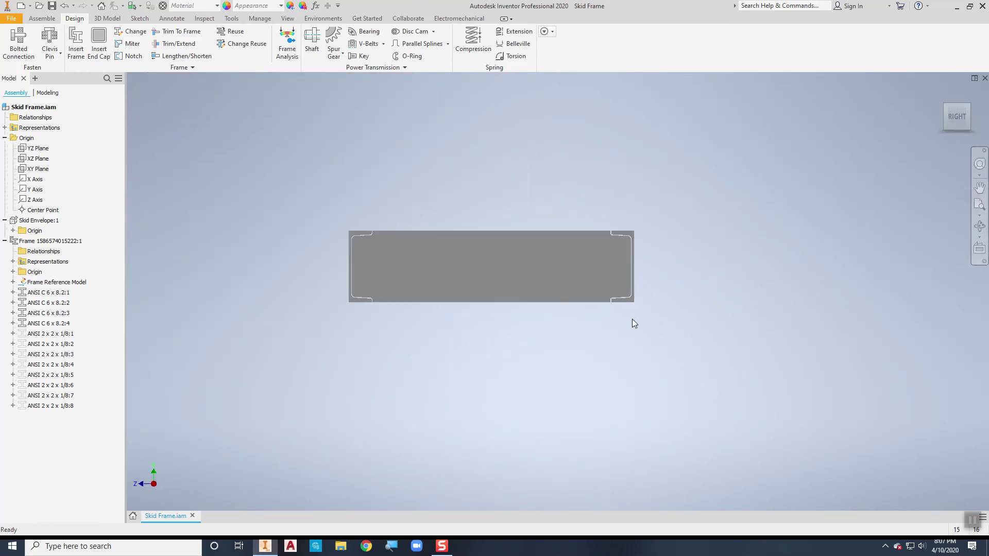
pyautogui.scroll(5, 628, 312)
pyautogui.moveTo(626, 304); pyautogui.dragTo(618, 439)
pyautogui.scroll(-3, 618, 439)
pyautogui.press('Escape')
pyautogui.click(543, 104)
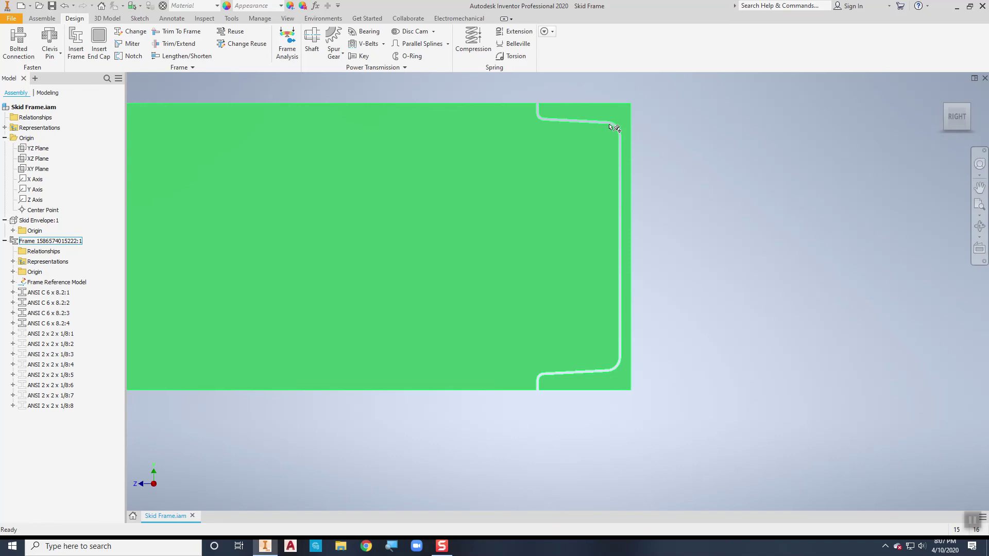
pyautogui.click(545, 395)
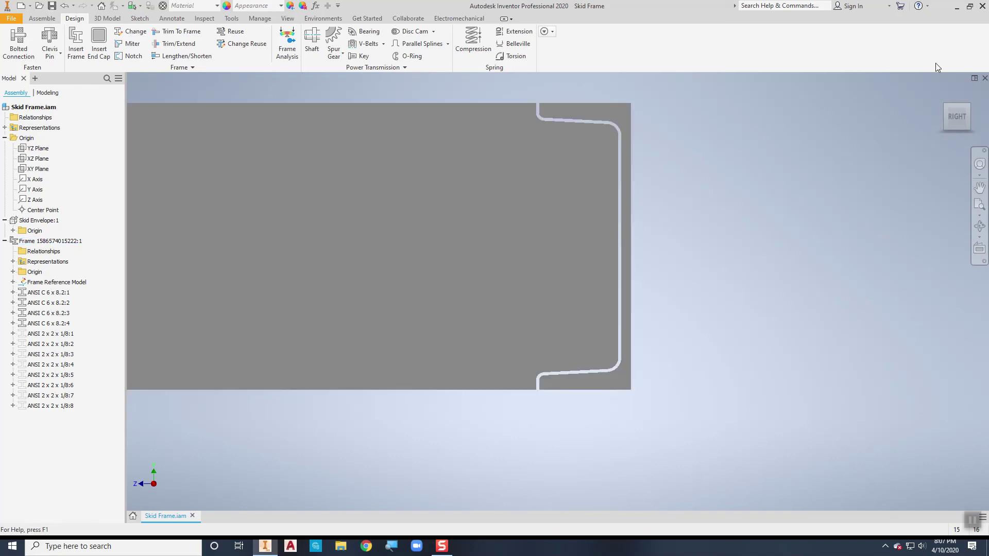
pyautogui.click(946, 109)
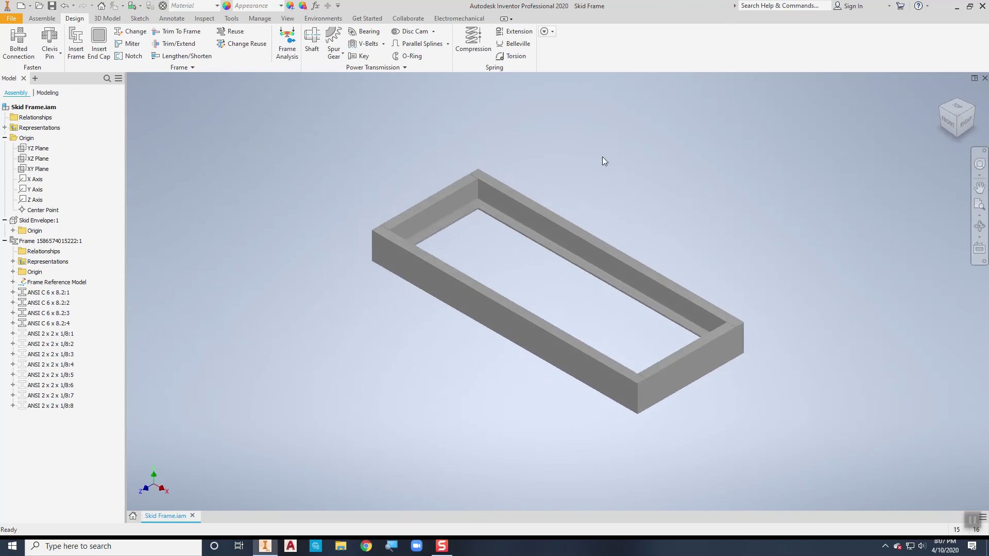
# Turn the visibility of all eight 2 x 2 x 1/8 square tubes back on.
pyautogui.scroll(-3, 602, 156)
pyautogui.moveTo(602, 156); pyautogui.dragTo(518, 190, button='middle')
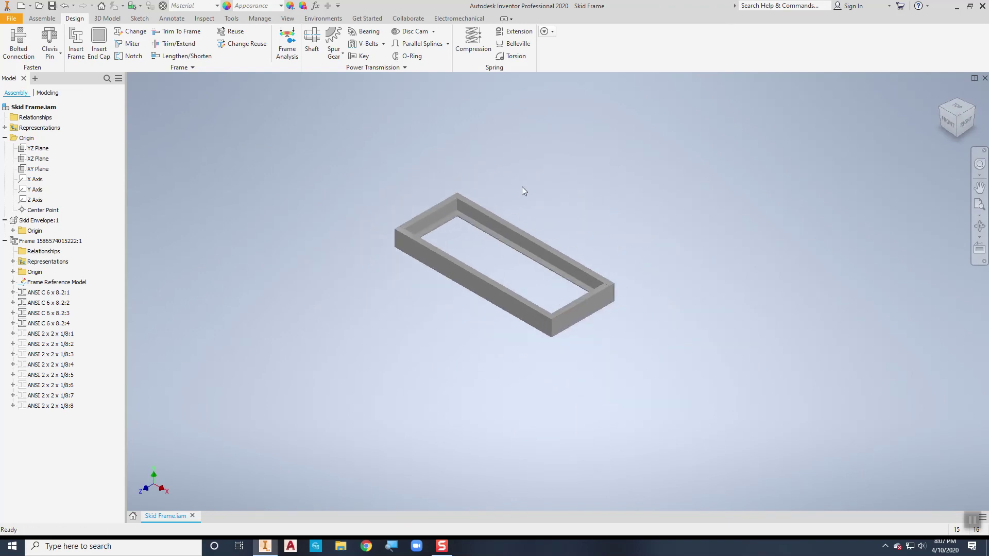
pyautogui.click(52, 334)
pyautogui.keyDown('shift'); pyautogui.click(52, 406); pyautogui.keyUp('shift')
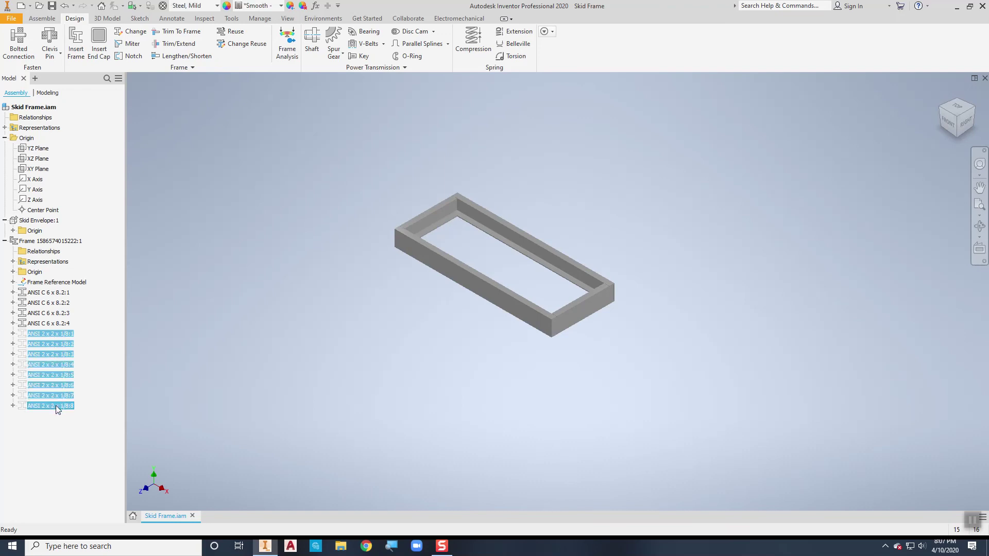
pyautogui.rightClick(56, 406)
pyautogui.click(77, 469)
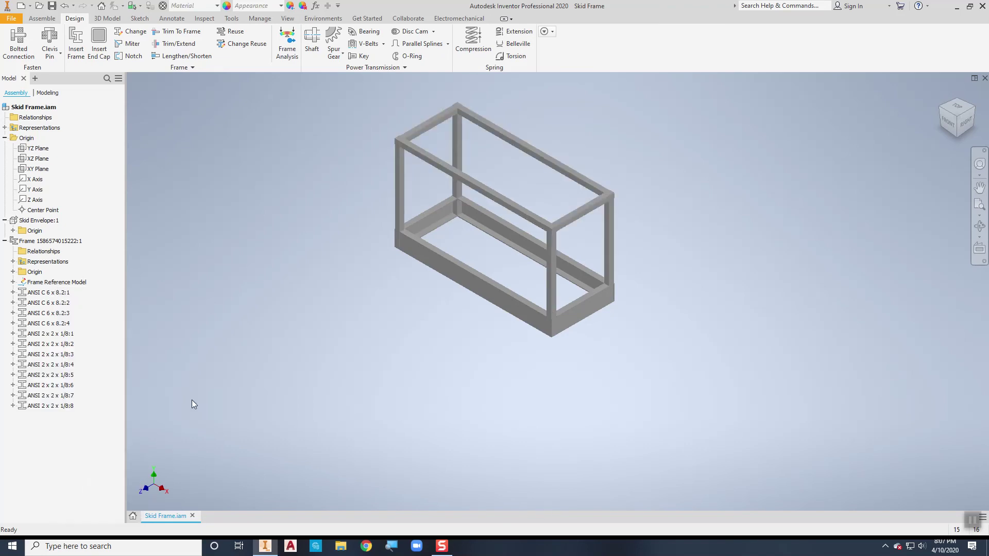
# Trim the lower ends of the four vertical 2 x 2 x 1/8 posts to the top face of the long base channel with 0.000 in offset.
pyautogui.scroll(4, 341, 325)
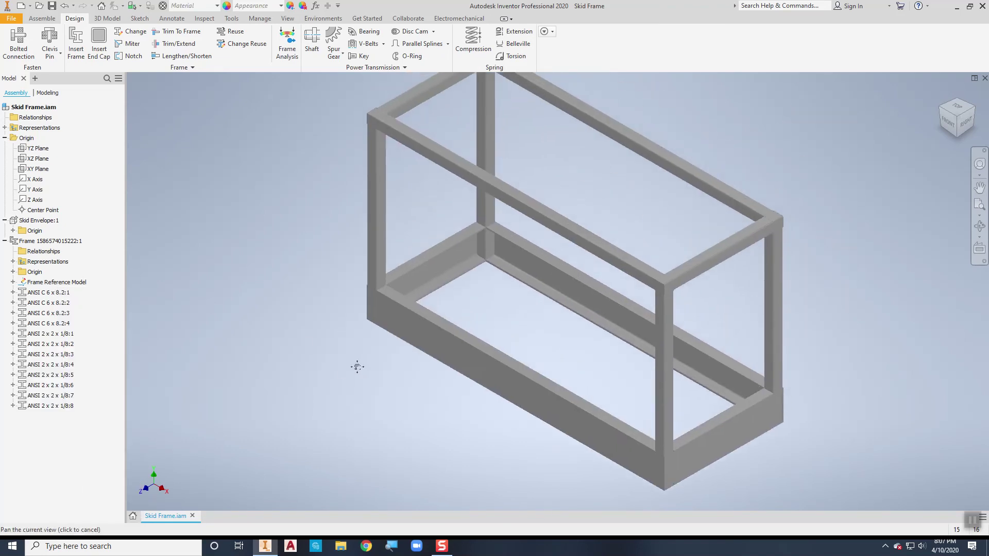
pyautogui.click(375, 201)
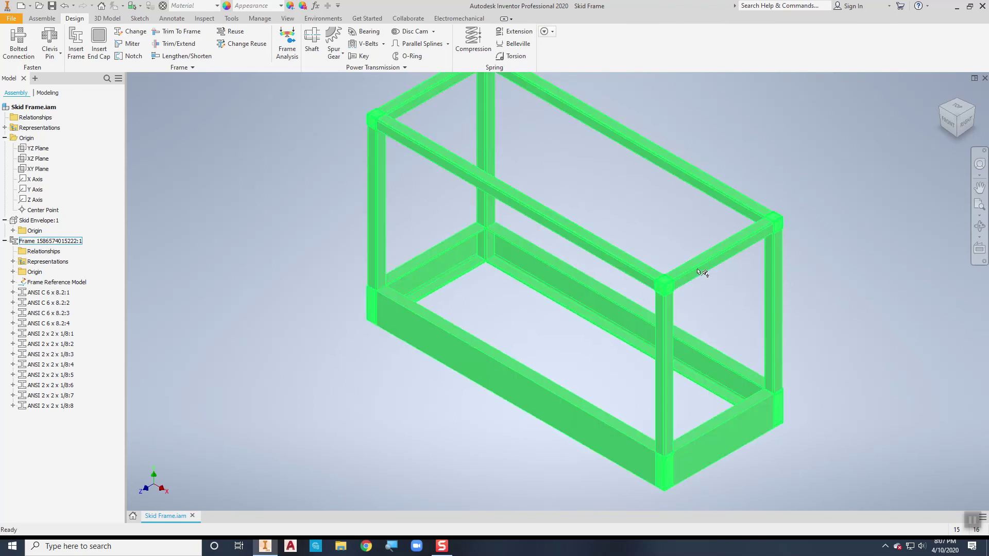
pyautogui.click(324, 243)
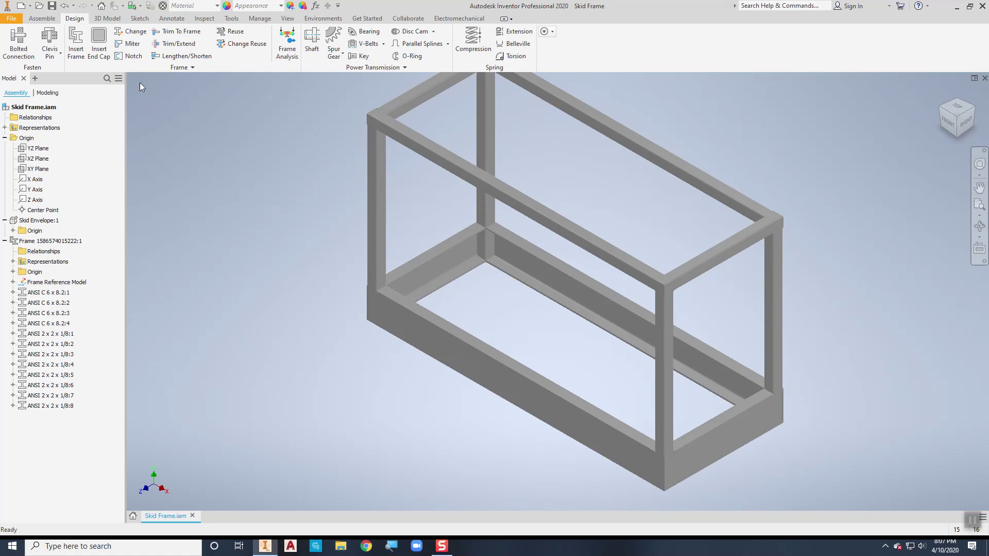
pyautogui.click(173, 45)
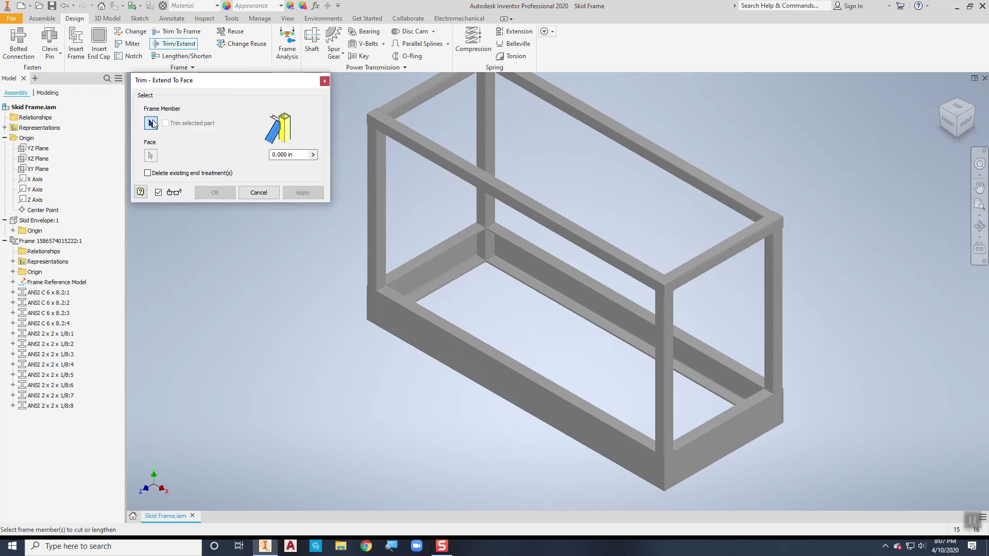
pyautogui.click(774, 317)
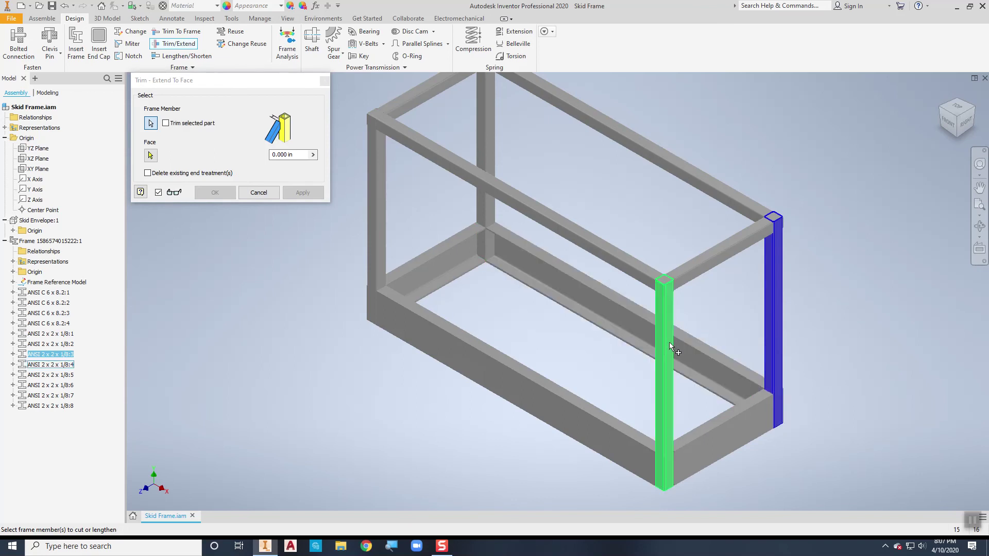
pyautogui.click(666, 369)
pyautogui.click(490, 132)
pyautogui.click(378, 190)
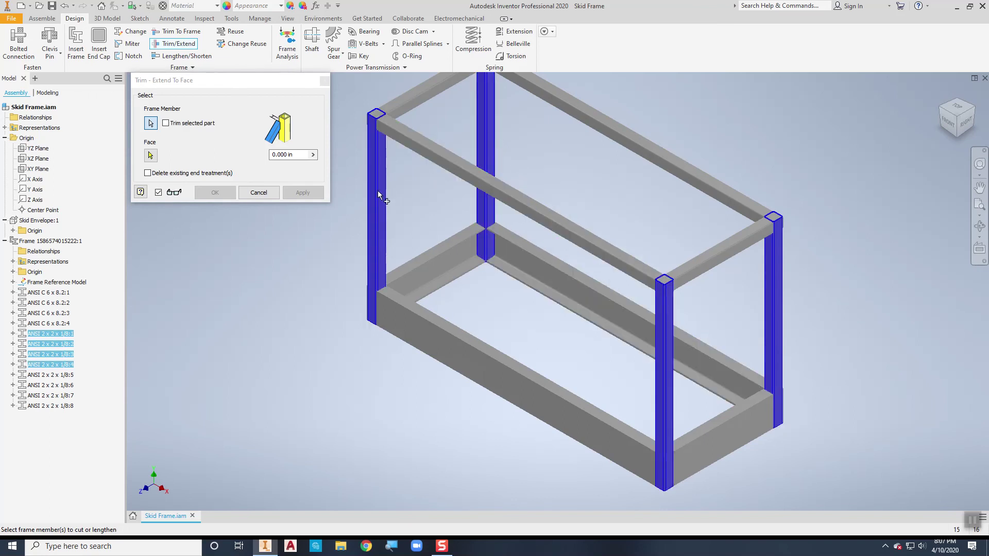
pyautogui.click(151, 156)
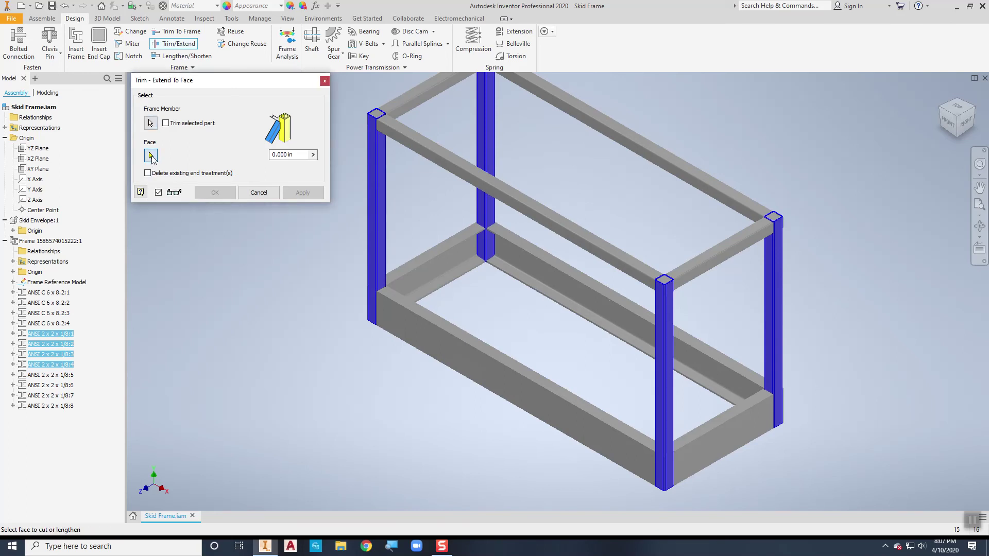
pyautogui.click(452, 330)
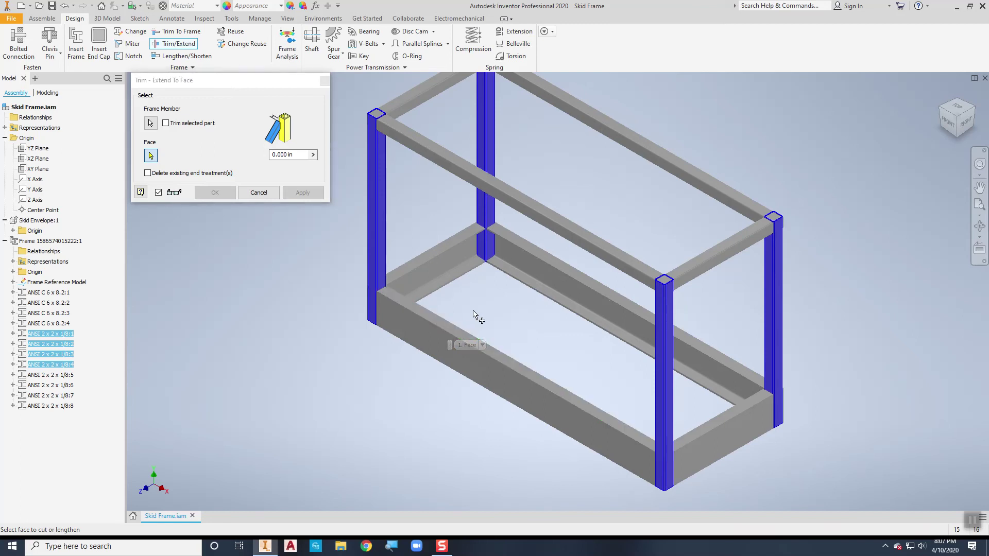
pyautogui.click(444, 325)
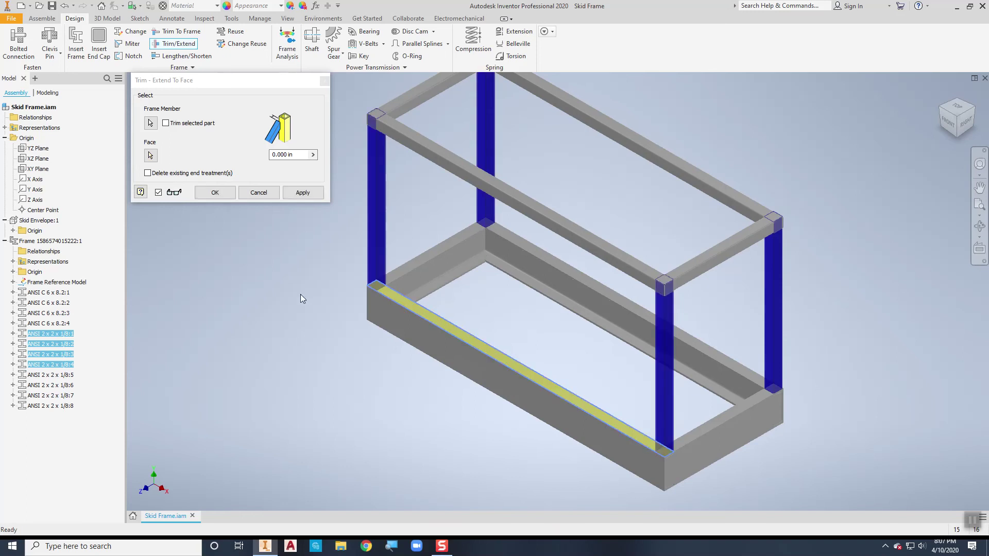
pyautogui.click(301, 194)
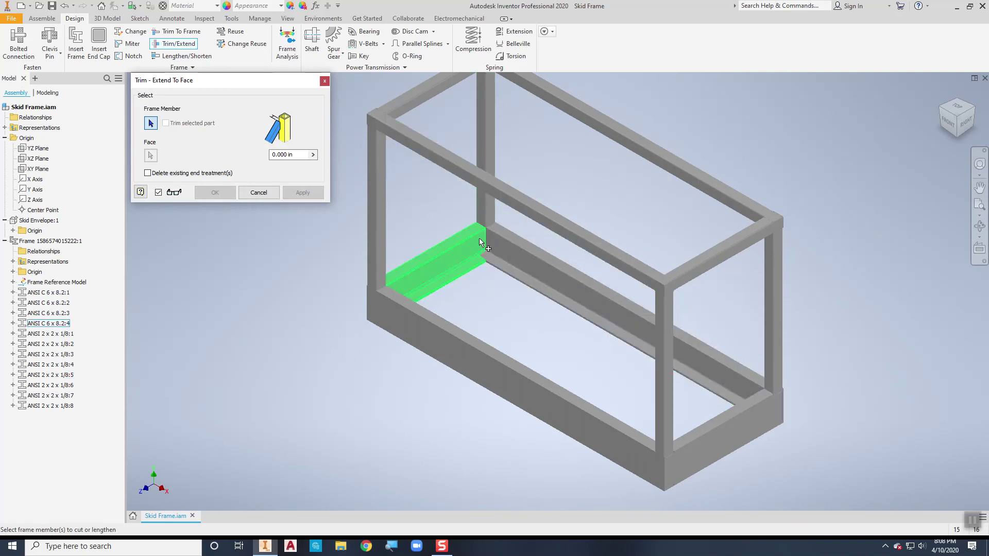
# Trim the upper ends of the four vertical posts to the underside of the long top tube with 0.000 in offset.
pyautogui.moveTo(410, 234); pyautogui.dragTo(416, 248, button='middle')
pyautogui.click(777, 341)
pyautogui.click(669, 404)
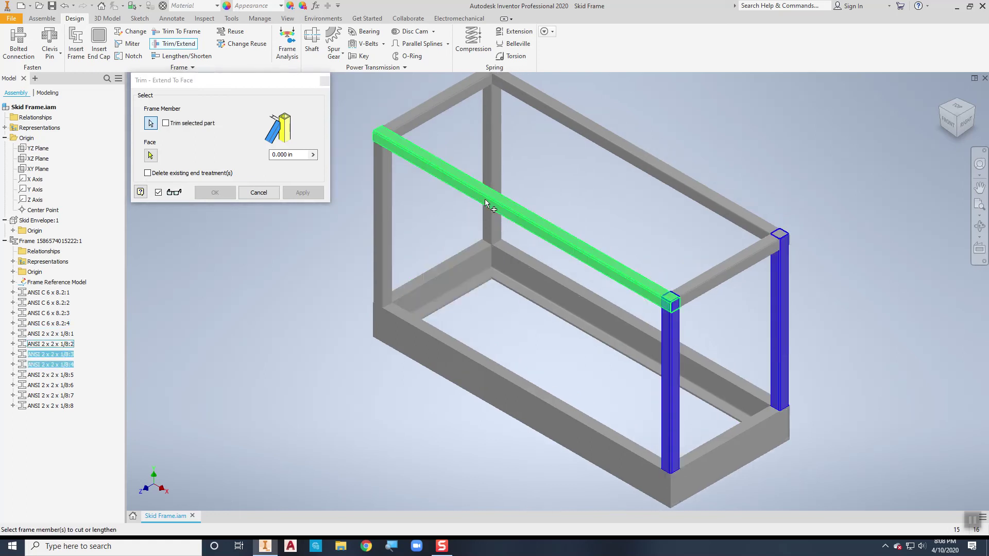
pyautogui.click(490, 157)
pyautogui.click(385, 214)
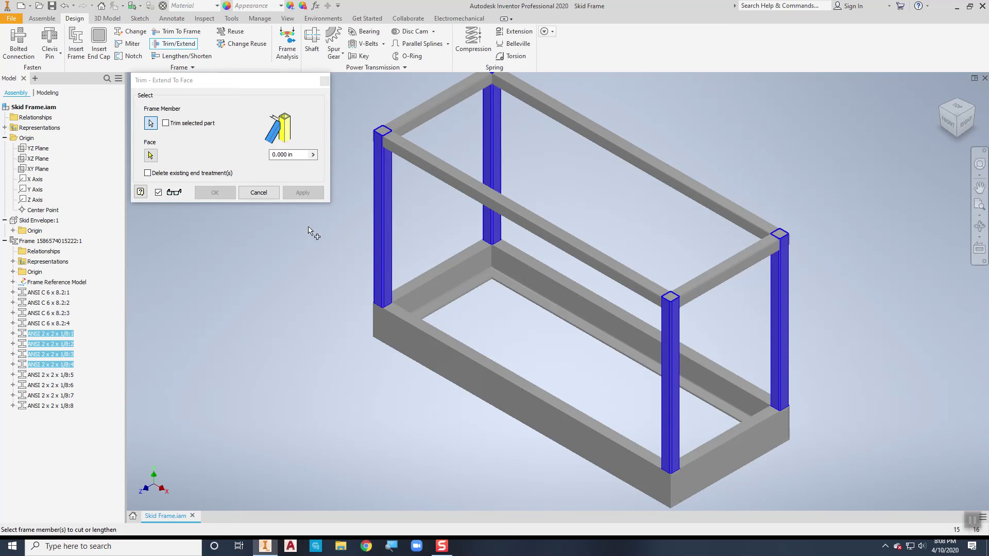
pyautogui.keyDown('shift'); pyautogui.moveTo(295, 323); pyautogui.dragTo(298, 267, button='middle'); pyautogui.keyUp('shift')
pyautogui.click(150, 155)
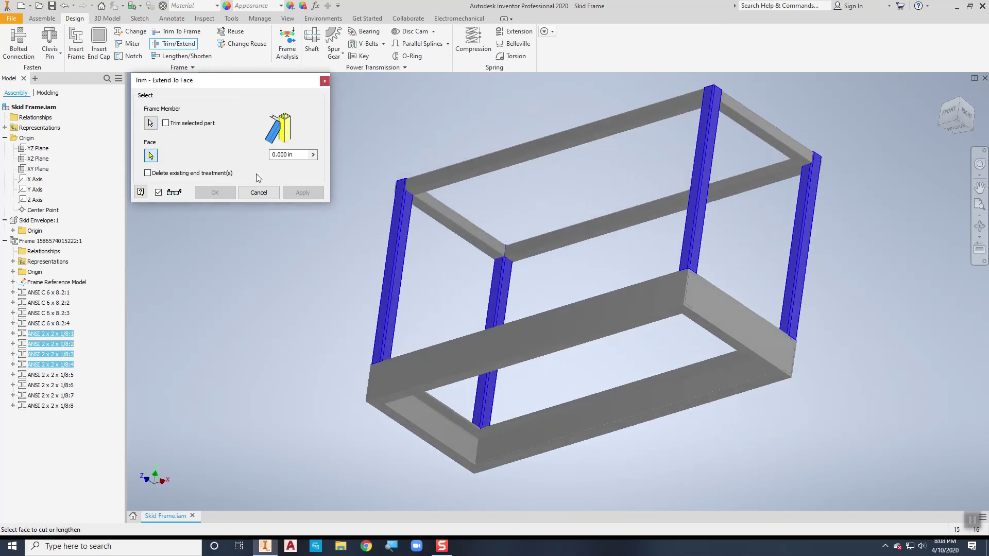
pyautogui.click(423, 190)
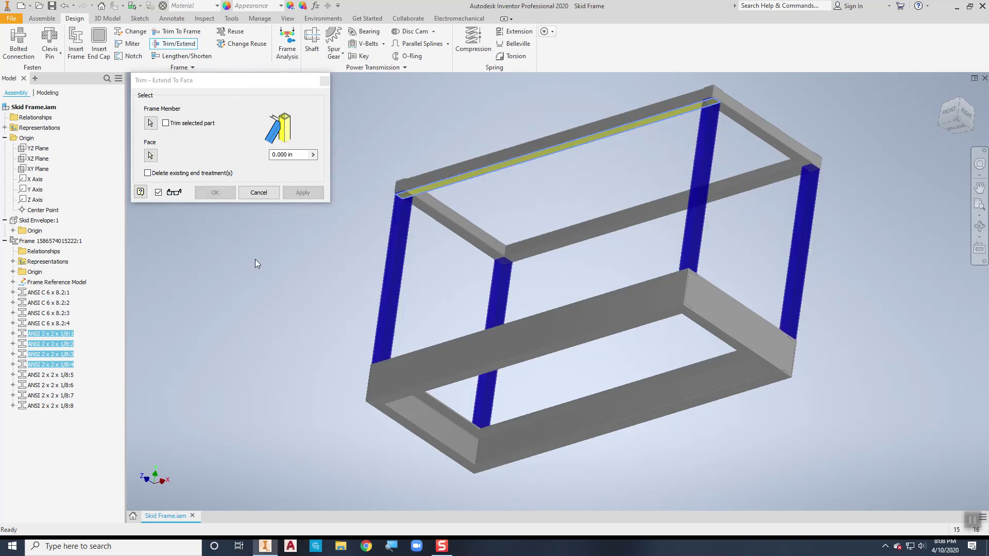
pyautogui.click(215, 193)
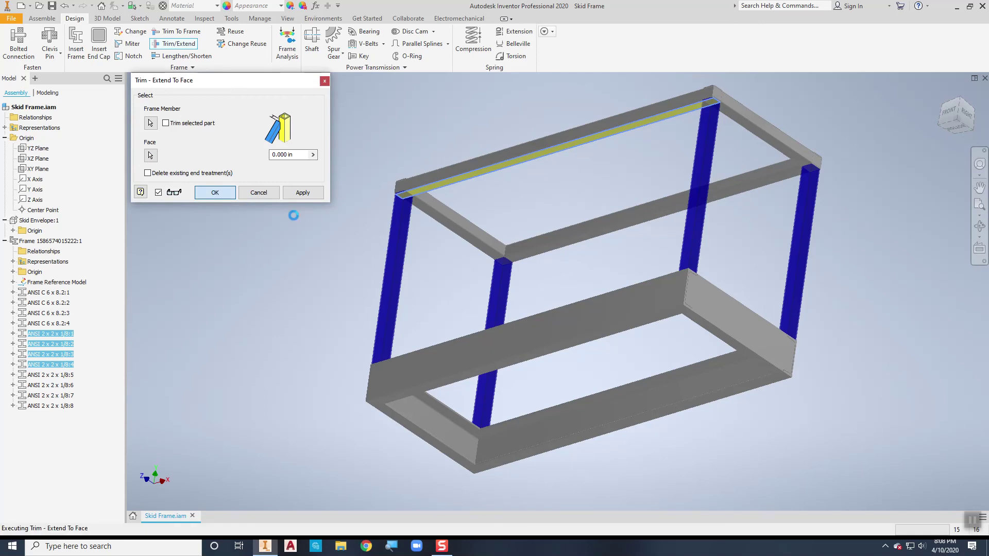
# Check the joint between post and top tube in close-up, and save the assembly with its dependent files.
pyautogui.scroll(-5, 411, 220)
pyautogui.scroll(2, 411, 219)
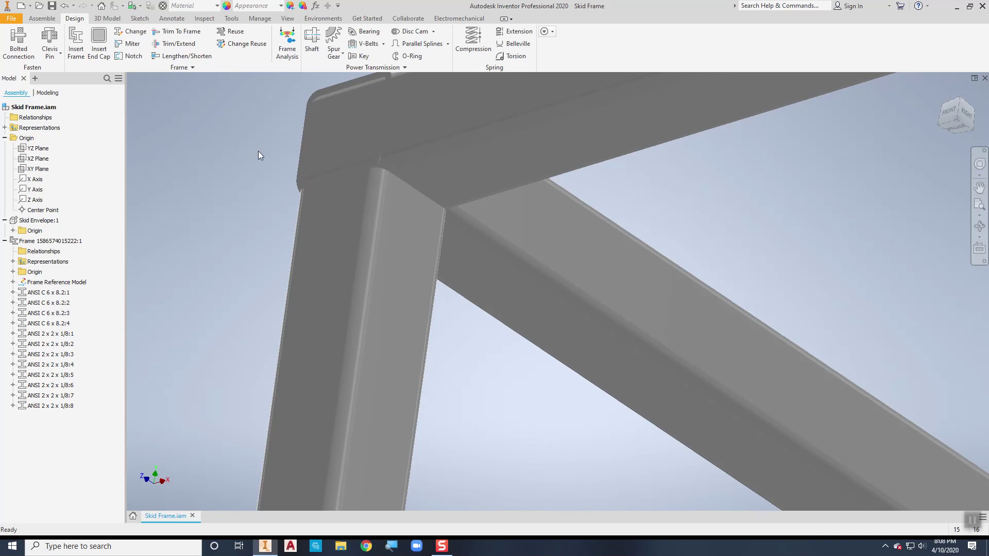
pyautogui.press('F6')
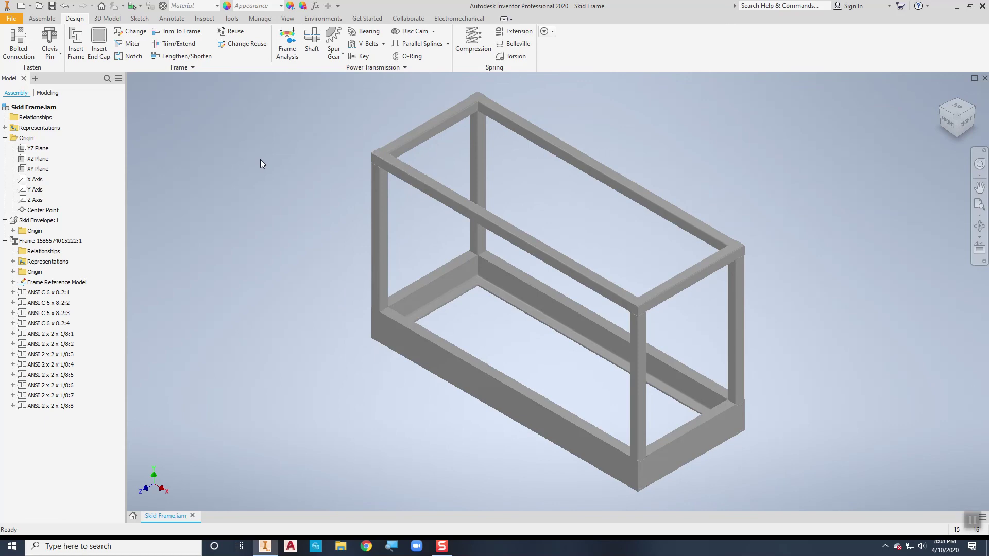
pyautogui.hotkey('ctrl', 's')
pyautogui.click(562, 227)
# Miter both ends of the short top tube 2 x 2 x 1/8:6 against the long top tubes 5 and 7 with a 0.0625 in gap.
pyautogui.click(132, 44)
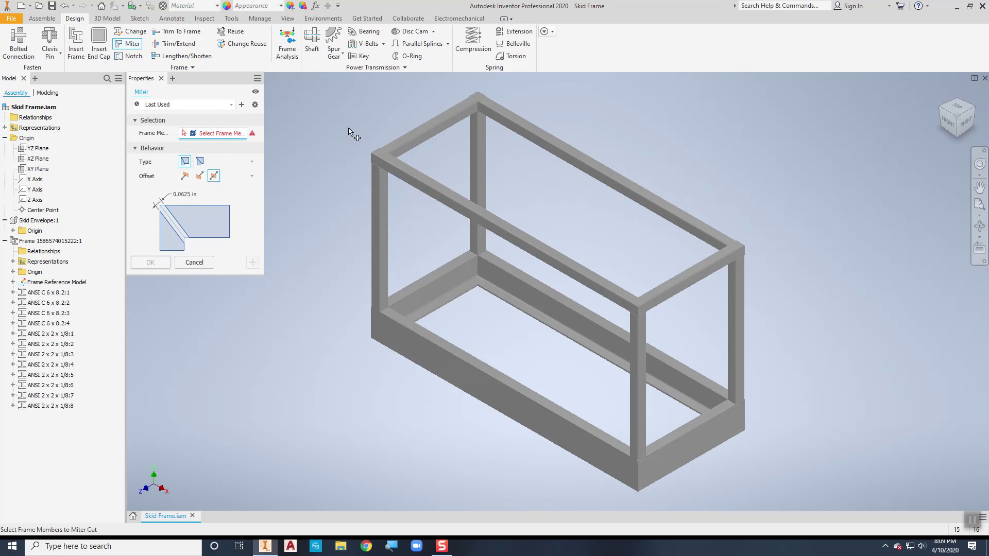
pyautogui.click(417, 181)
pyautogui.click(409, 141)
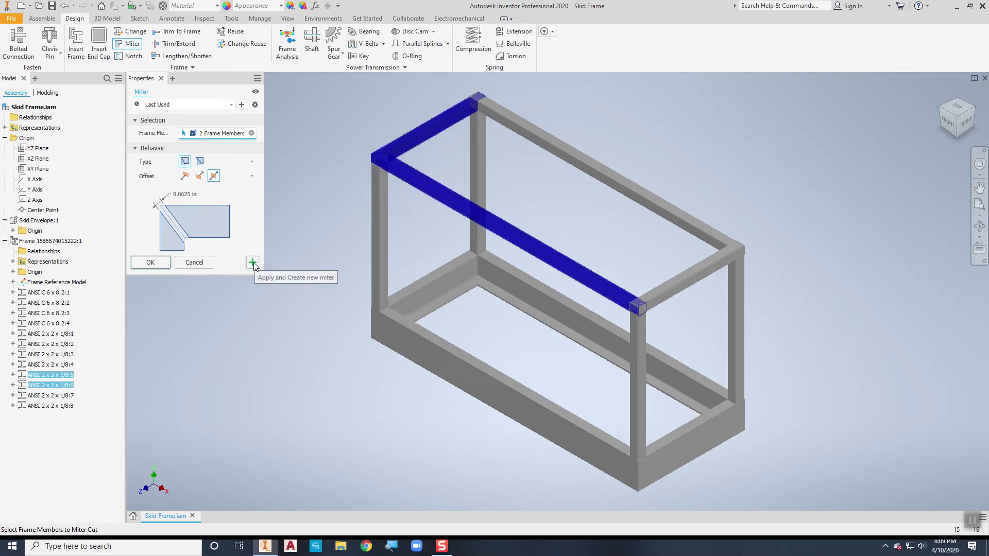
pyautogui.click(252, 263)
pyautogui.scroll(3, 348, 172)
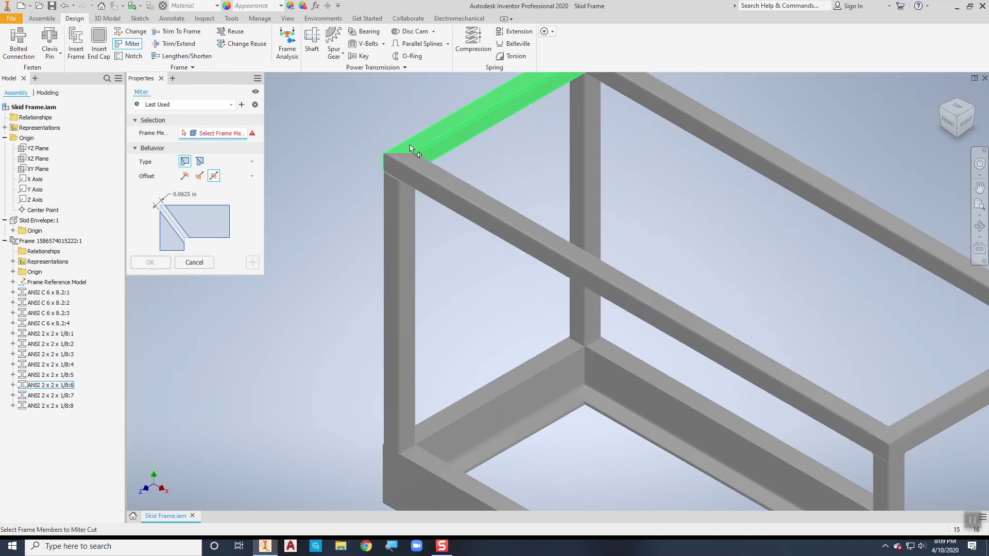
pyautogui.click(412, 145)
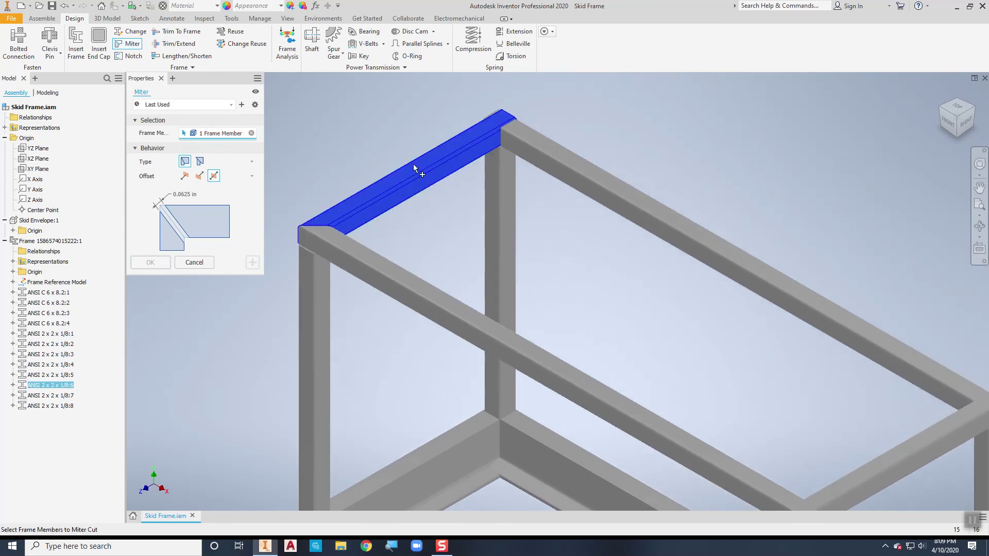
pyautogui.click(571, 166)
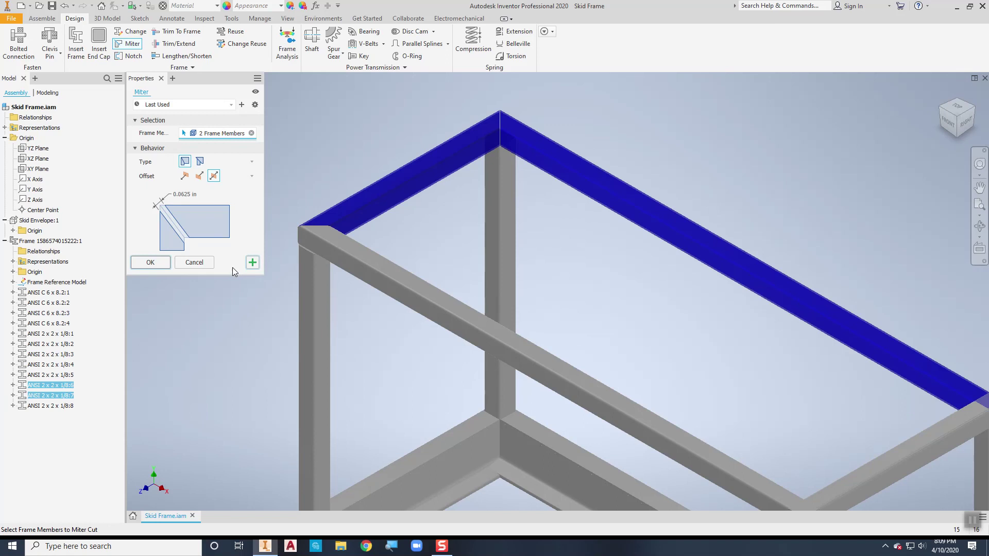
pyautogui.click(253, 262)
# Miter both ends of the opposite short top tube 2 x 2 x 1/8:8 against the long top tubes 7 and 5 with a 0.0625 in gap.
pyautogui.scroll(3, 596, 282)
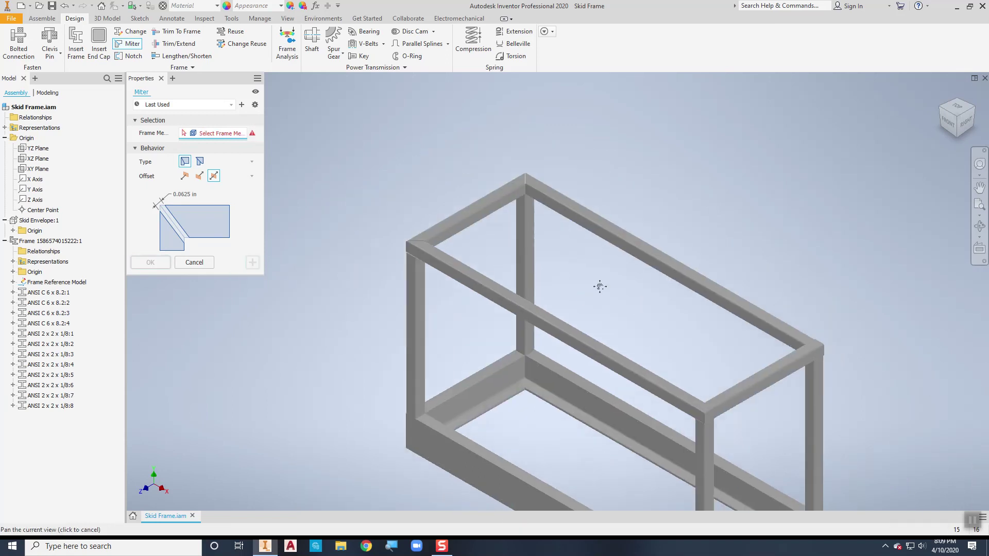
pyautogui.click(650, 264)
pyautogui.click(678, 330)
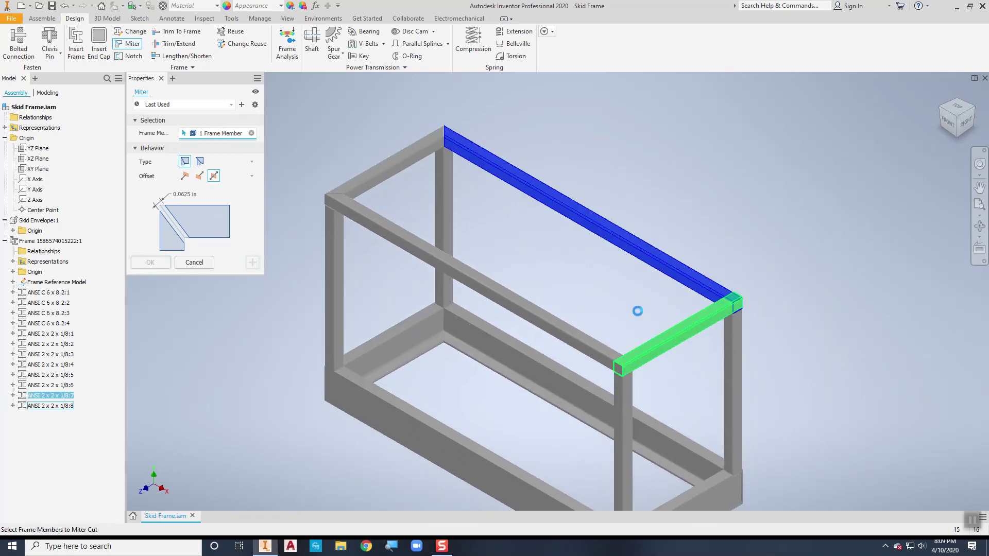
pyautogui.click(252, 262)
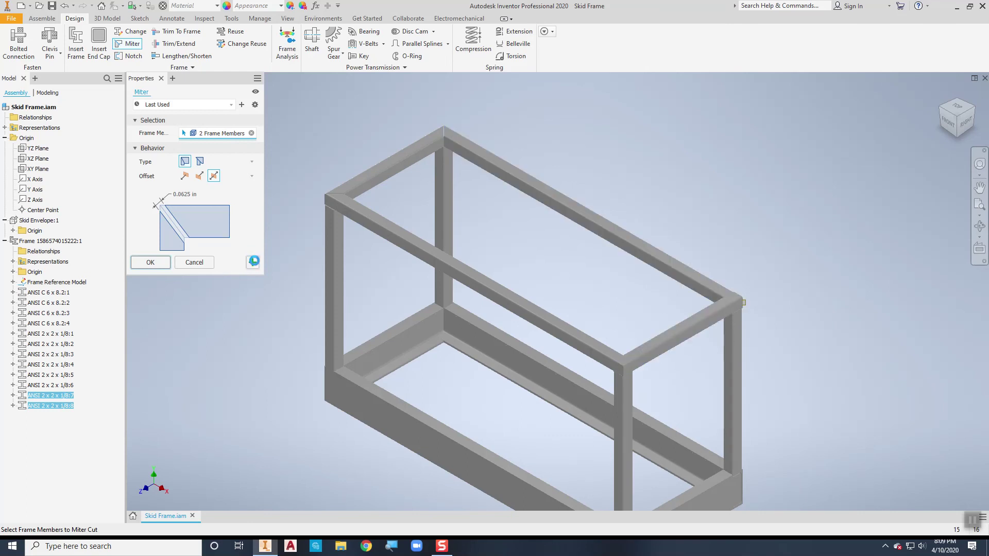
pyautogui.click(622, 339)
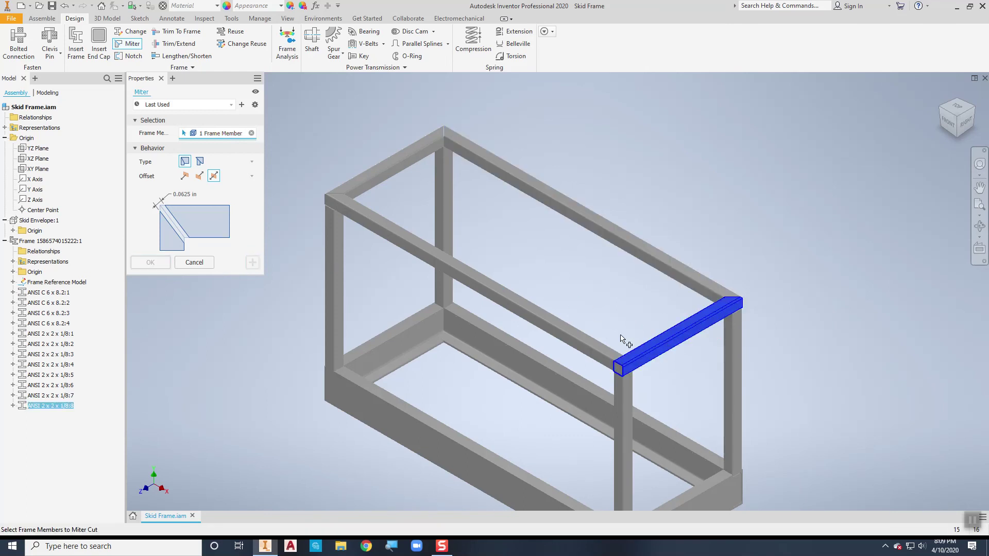
pyautogui.click(577, 331)
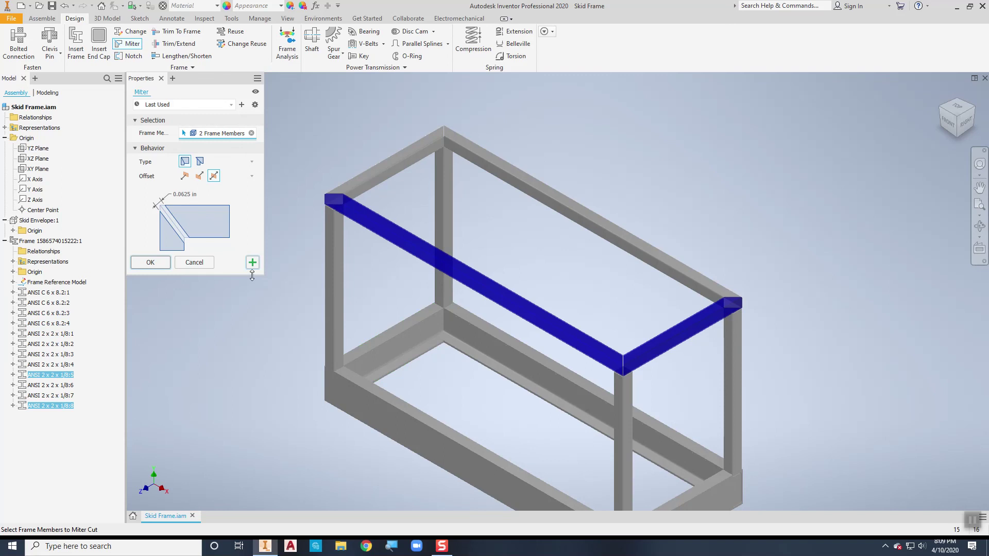
pyautogui.click(165, 264)
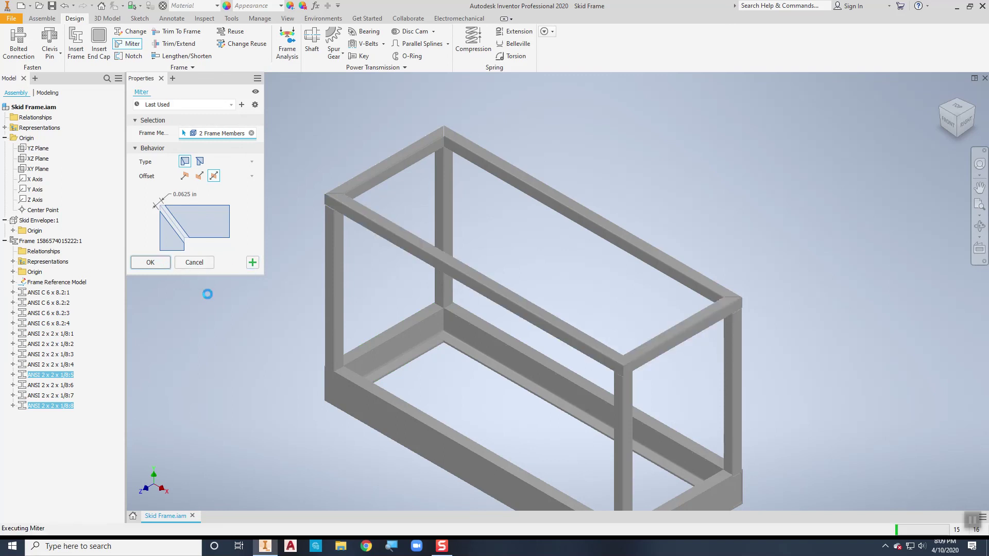
# Return to the home view and save Skid Frame.iam and its dependents with the mitered top tubes.
pyautogui.press('Home')
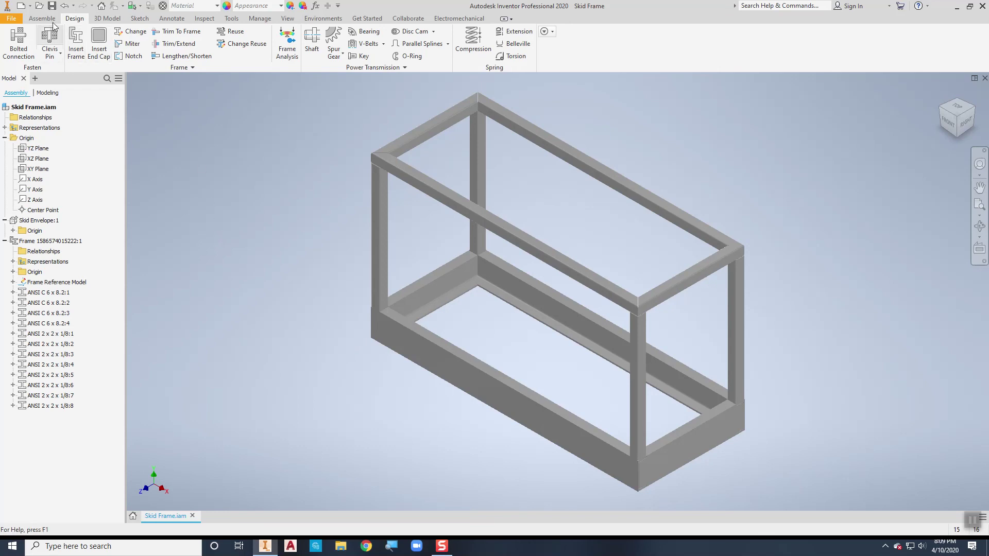
pyautogui.click(51, 5)
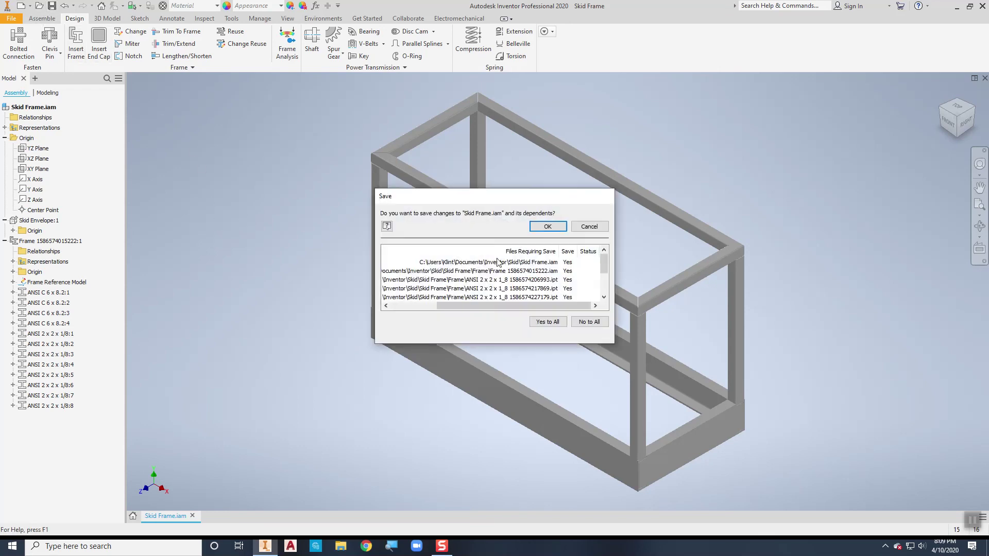
pyautogui.click(547, 227)
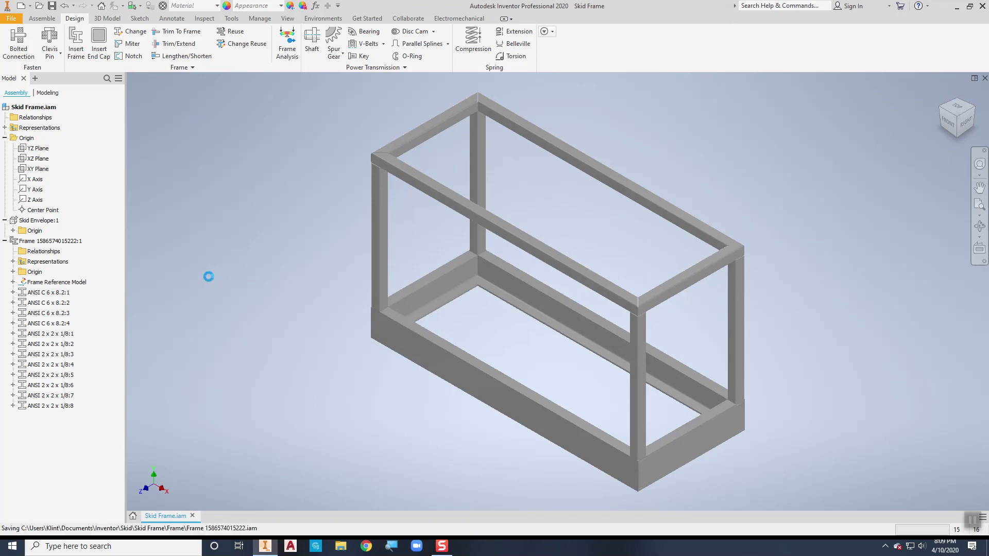
# Turn on the Skid Envelope's visibility, and open it in place to view its underside before returning to the assembly.
pyautogui.rightClick(25, 222)
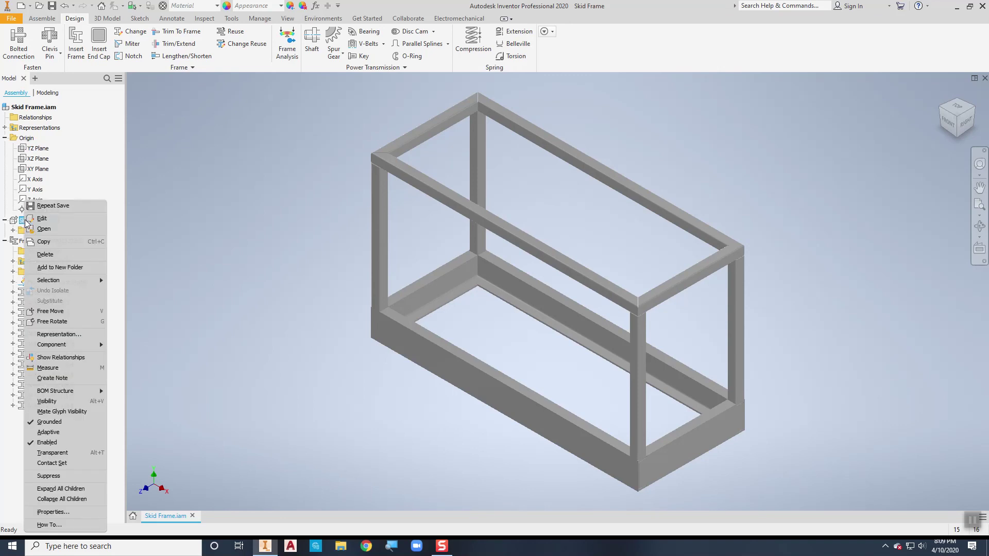
pyautogui.click(49, 401)
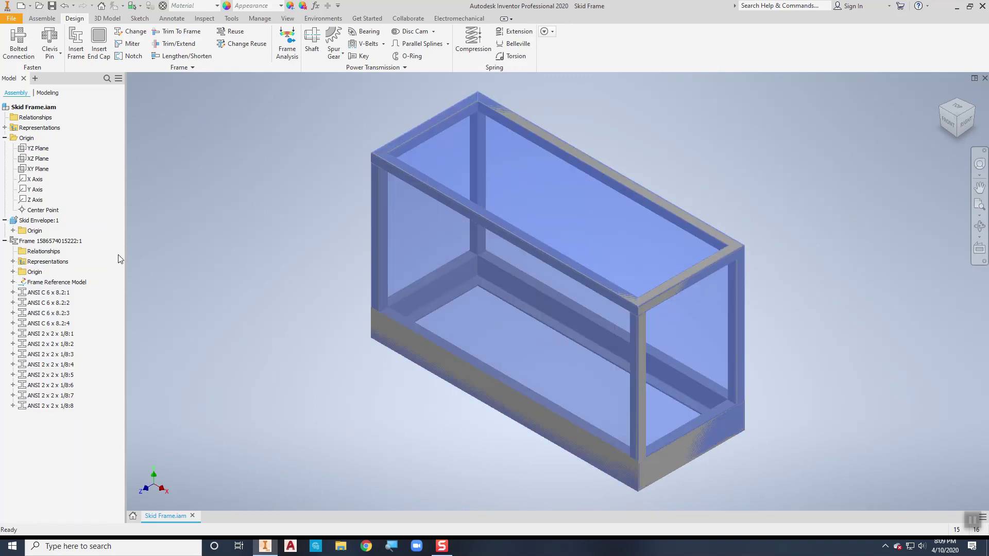
pyautogui.doubleClick(39, 220)
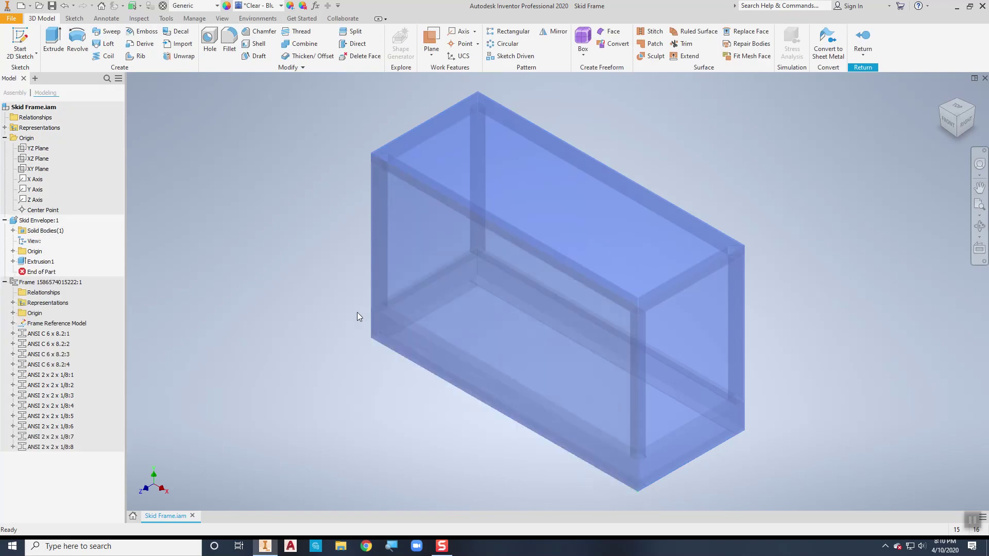
pyautogui.keyDown('shift'); pyautogui.moveTo(382, 365); pyautogui.dragTo(347, 196, button='middle'); pyautogui.keyUp('shift')
pyautogui.rightClick(347, 192)
pyautogui.click(350, 220)
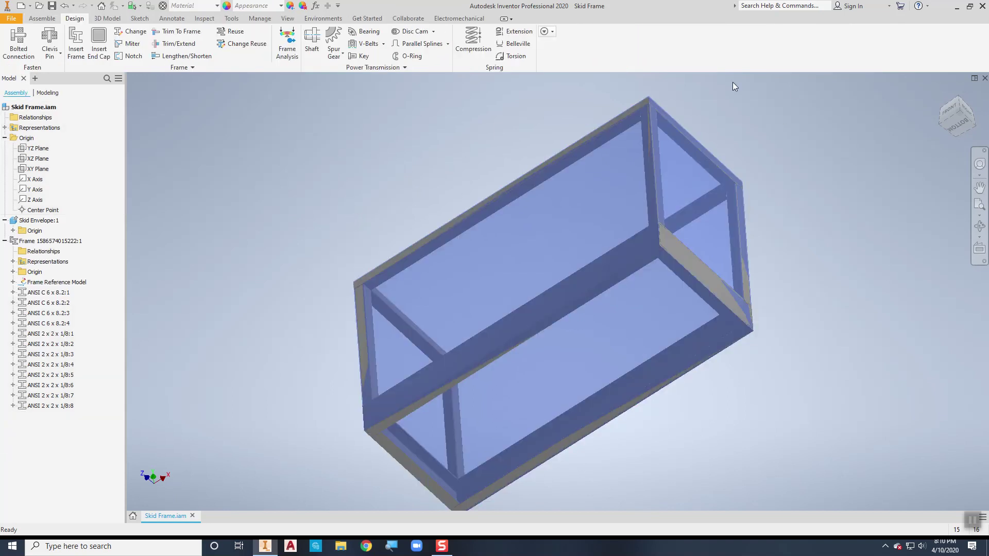
# Open the Skid Envelope in place, start a 2D sketch on its bottom face, and project the face's outline into it.
pyautogui.doubleClick(38, 220)
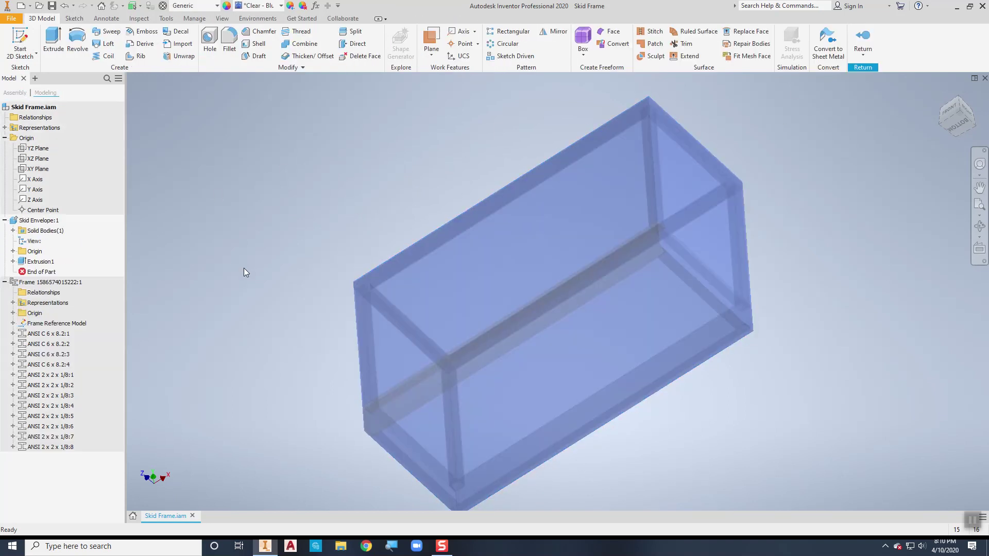
pyautogui.rightClick(298, 166)
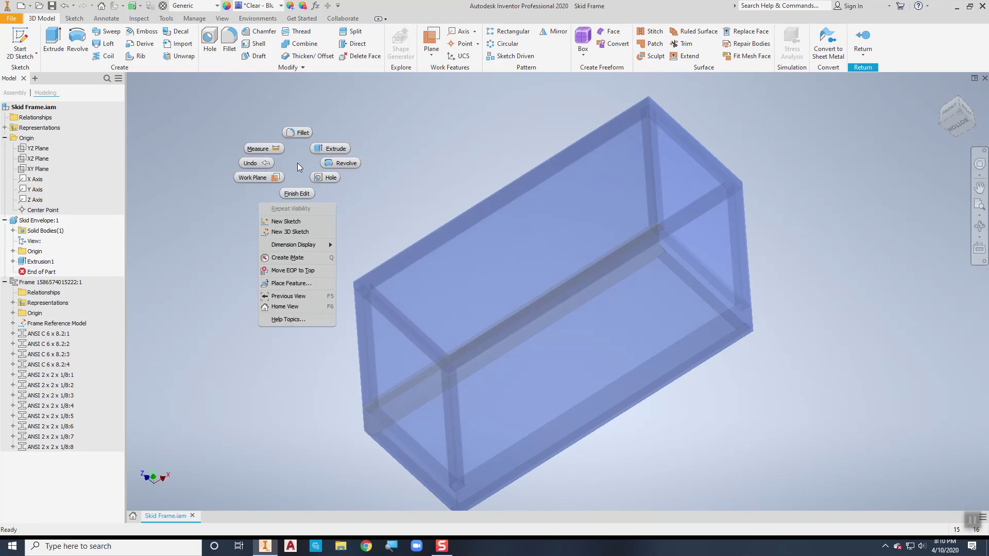
pyautogui.click(286, 221)
pyautogui.moveTo(352, 199)
pyautogui.keyDown('shift'); pyautogui.mouseDown(button='middle')
pyautogui.moveTo(346, 214)
pyautogui.moveTo(348, 206)
pyautogui.mouseUp(button='middle'); pyautogui.keyUp('shift')
pyautogui.click(578, 396)
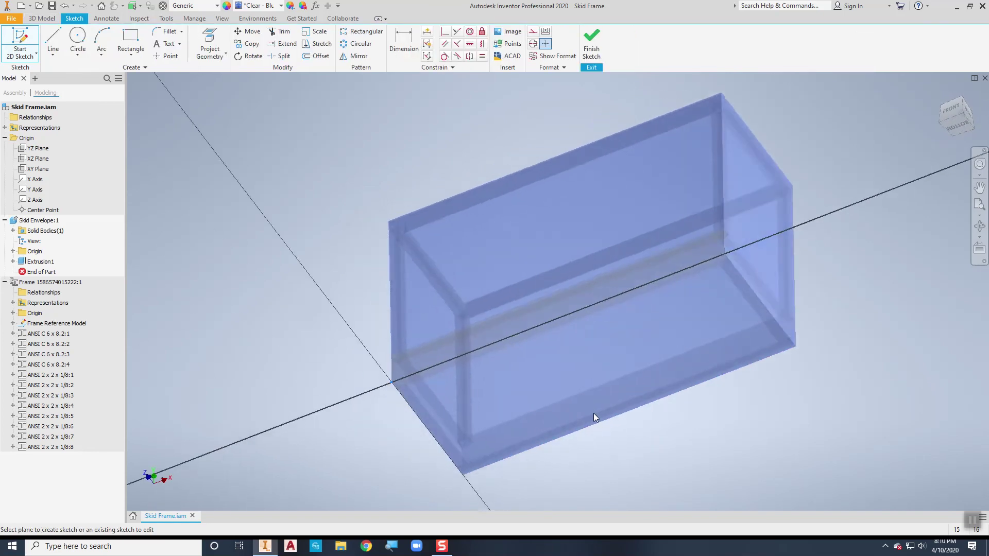
pyautogui.moveTo(625, 410); pyautogui.dragTo(361, 277, button='middle')
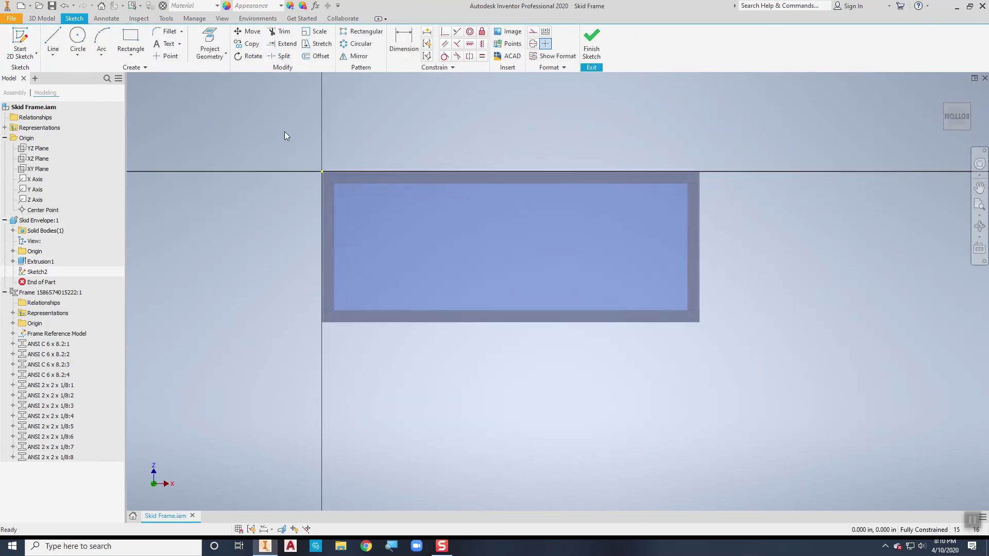
pyautogui.click(210, 46)
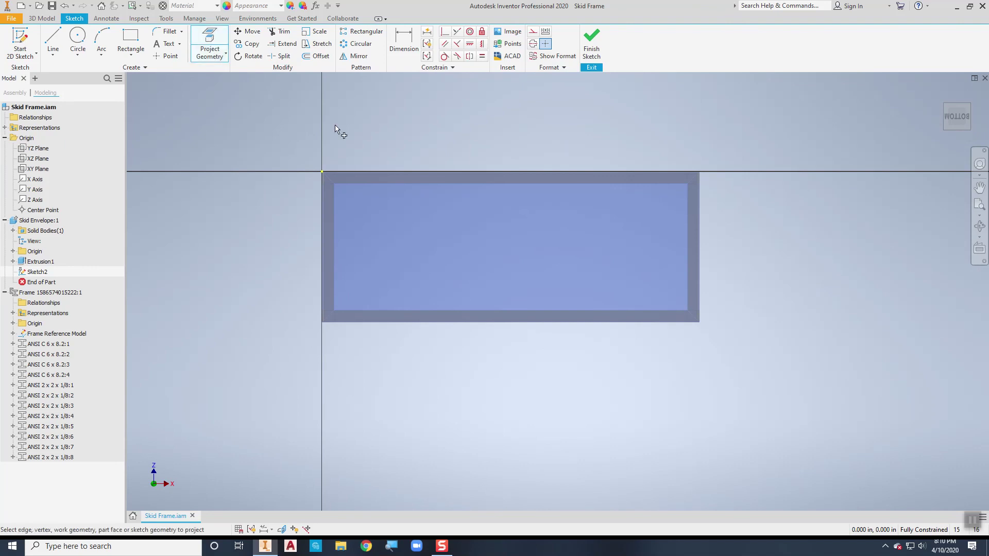
pyautogui.click(484, 213)
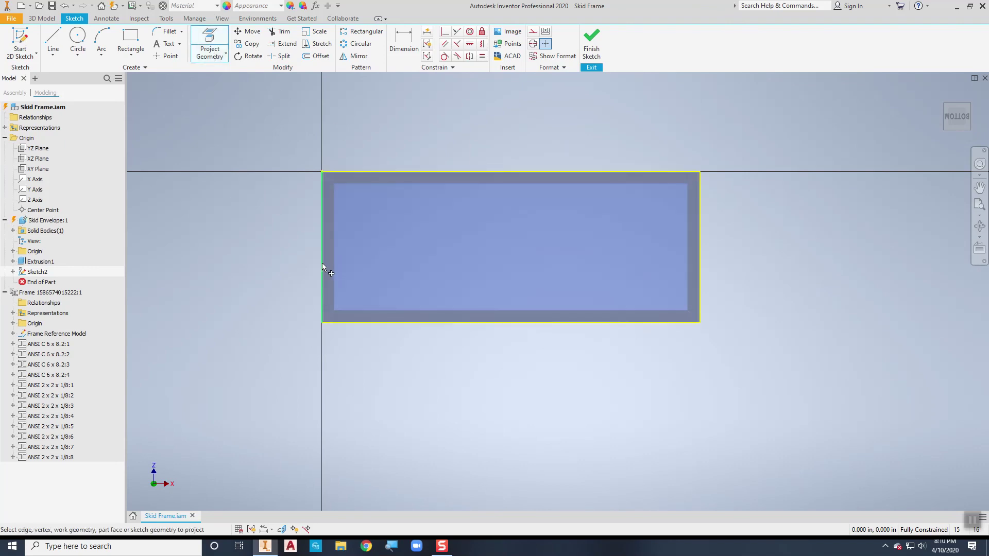
# Sketch a line joining the midpoints of the bottom face's two long edges, finish the sketch, and return to the assembly.
pyautogui.click(55, 58)
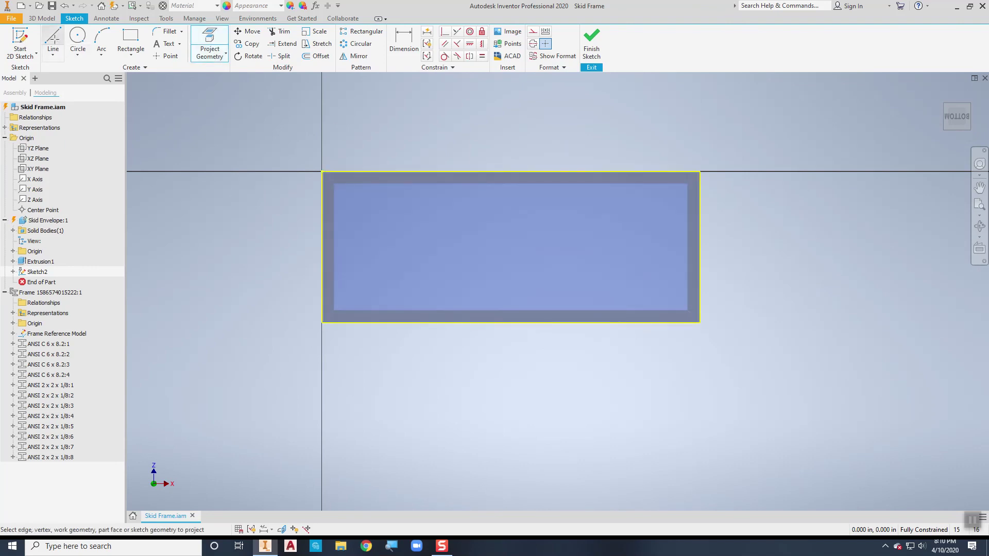
pyautogui.click(512, 171)
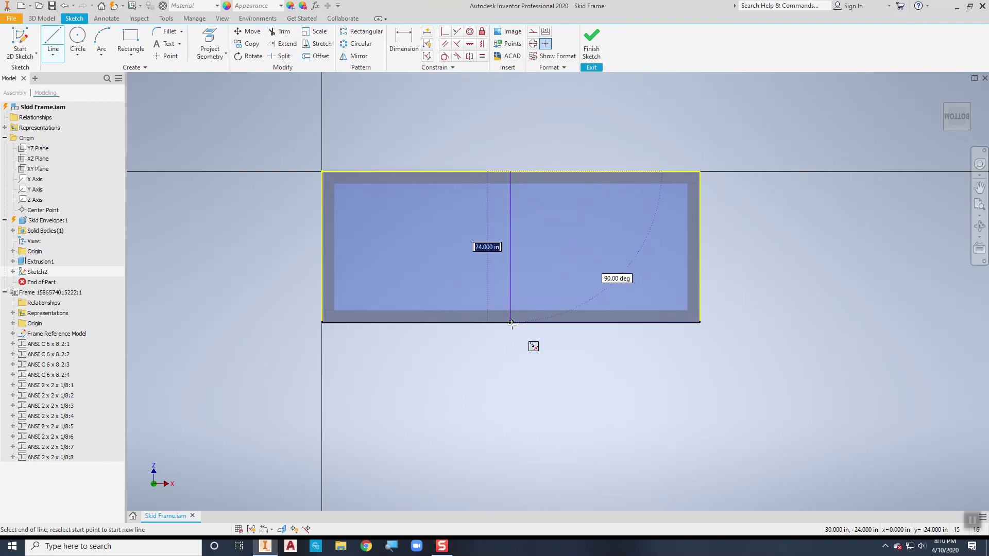
pyautogui.doubleClick(511, 323)
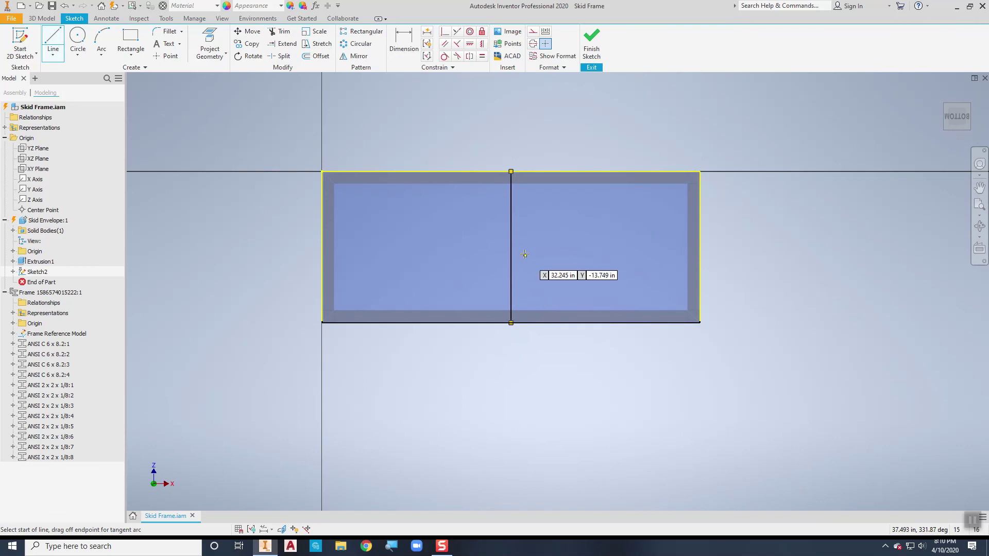
pyautogui.click(591, 40)
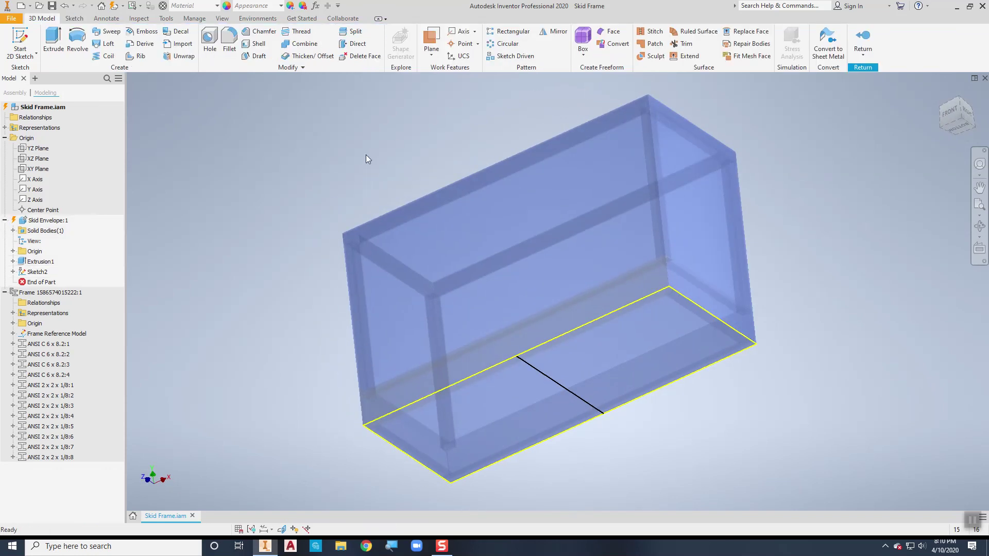
pyautogui.click(862, 57)
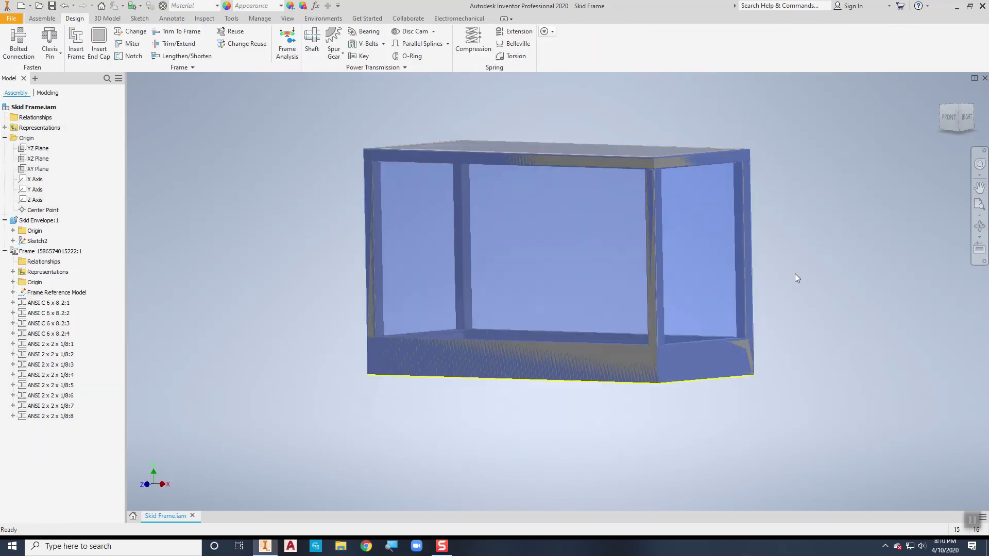
pyautogui.click(528, 323)
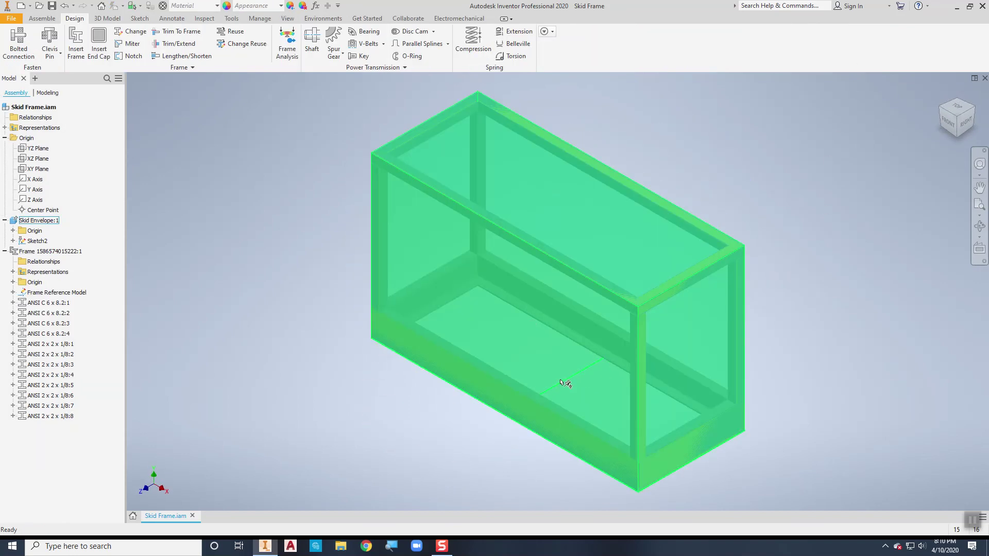
pyautogui.click(289, 253)
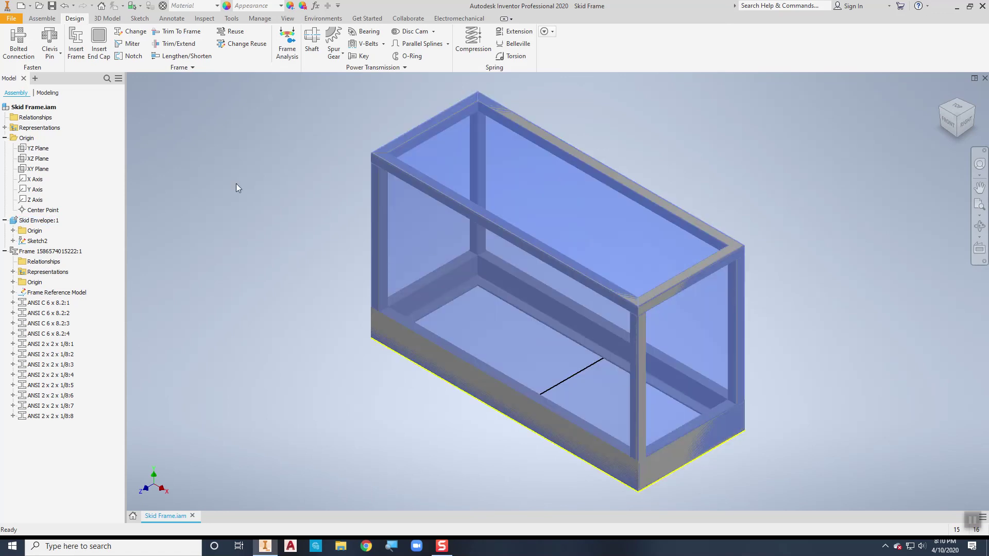
# Insert an ANSI MC/C U-Shape C 6 x 8.2 channel along the new midpoint line, anchored at the profile's bottom-middle point, with default naming.
pyautogui.click(75, 45)
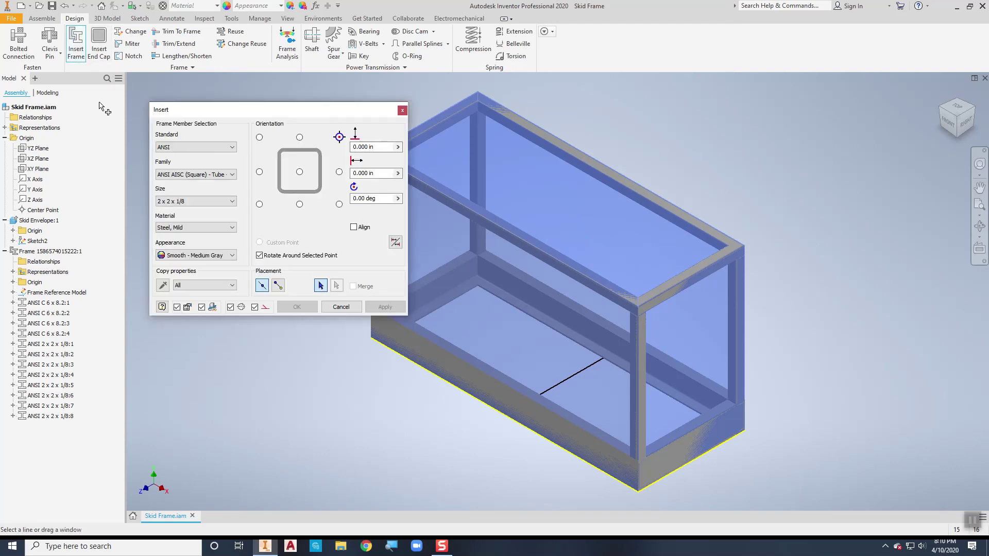
pyautogui.click(179, 176)
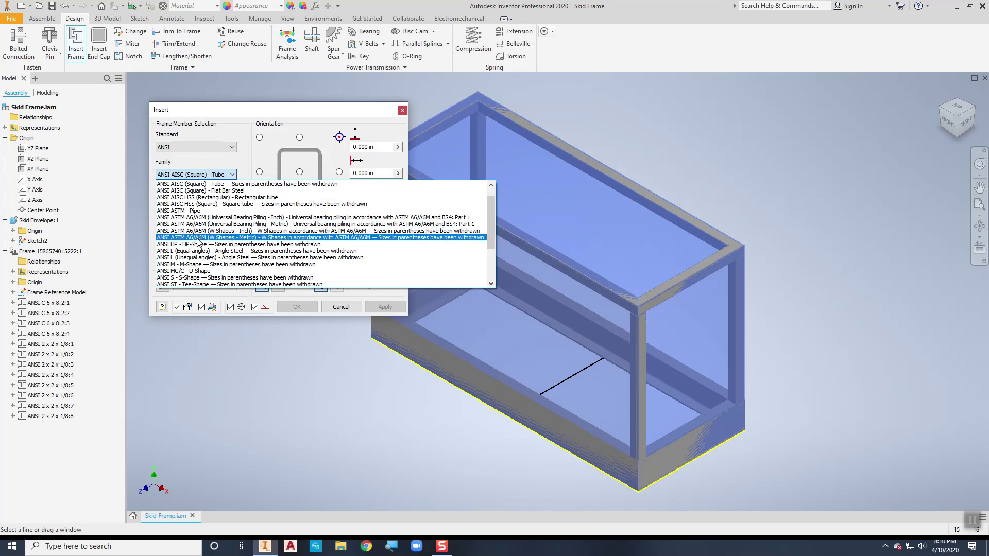
pyautogui.click(197, 271)
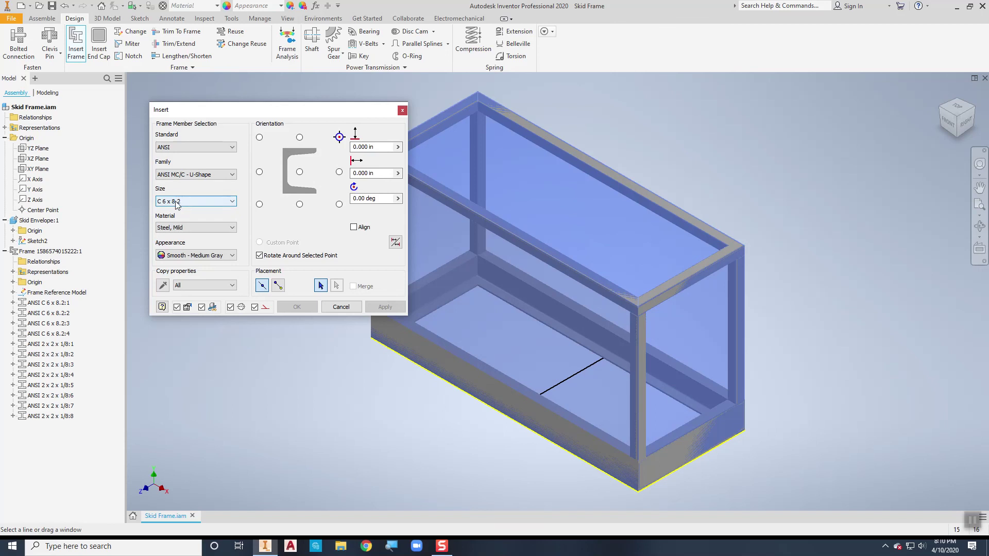
pyautogui.click(299, 204)
pyautogui.click(572, 378)
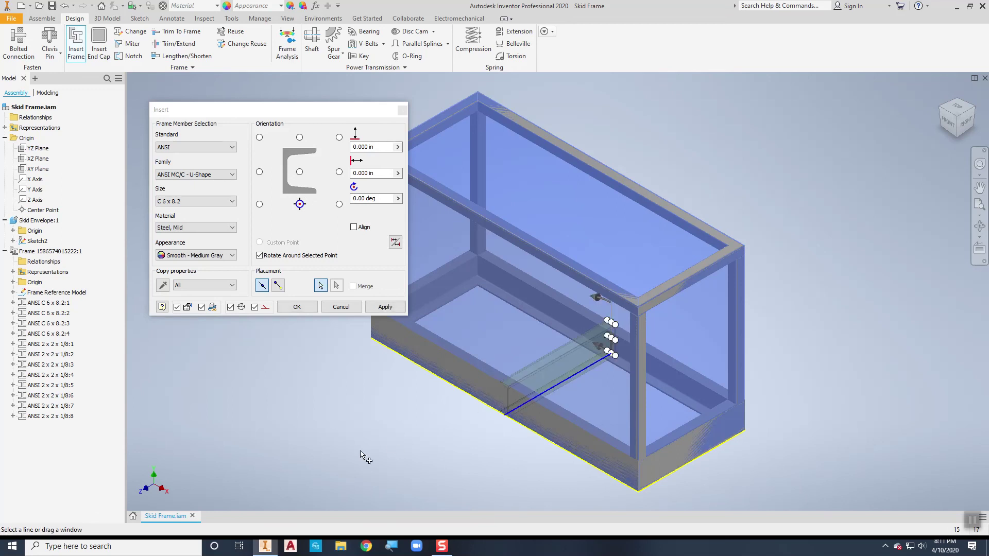
pyautogui.click(297, 307)
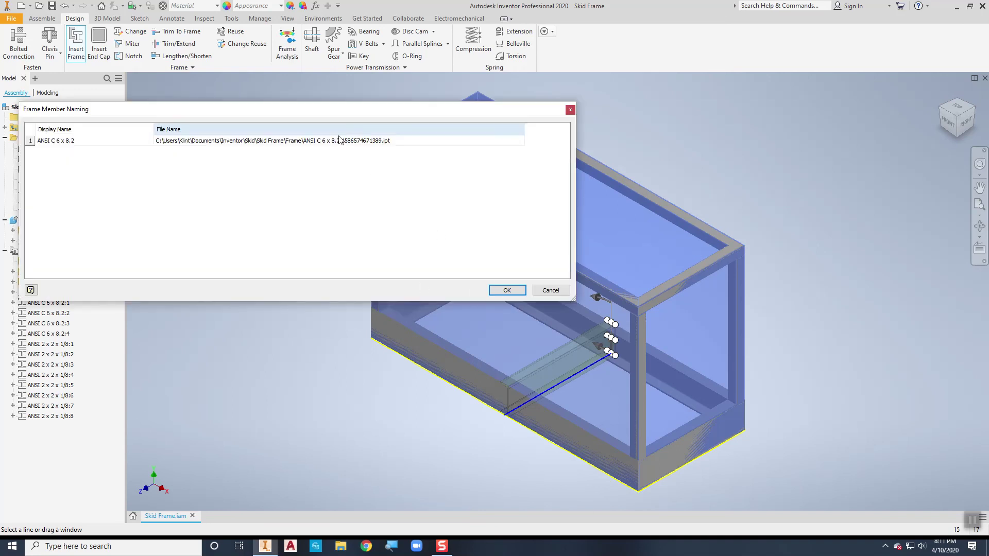
pyautogui.click(502, 290)
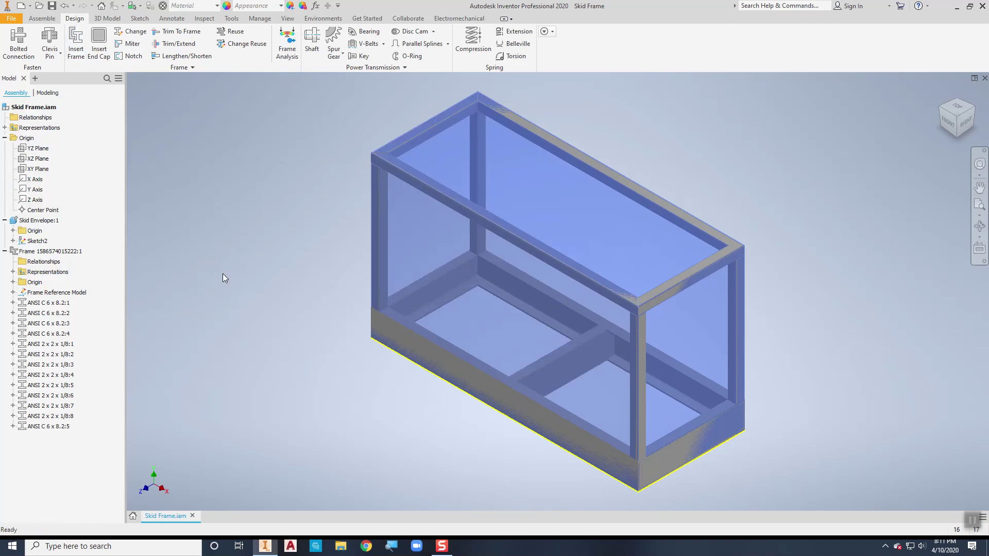
# Hide the Skid Envelope, and notch the middle cross channel against both long base channels using the Basic Profile with a 0.0625 in gap.
pyautogui.rightClick(41, 220)
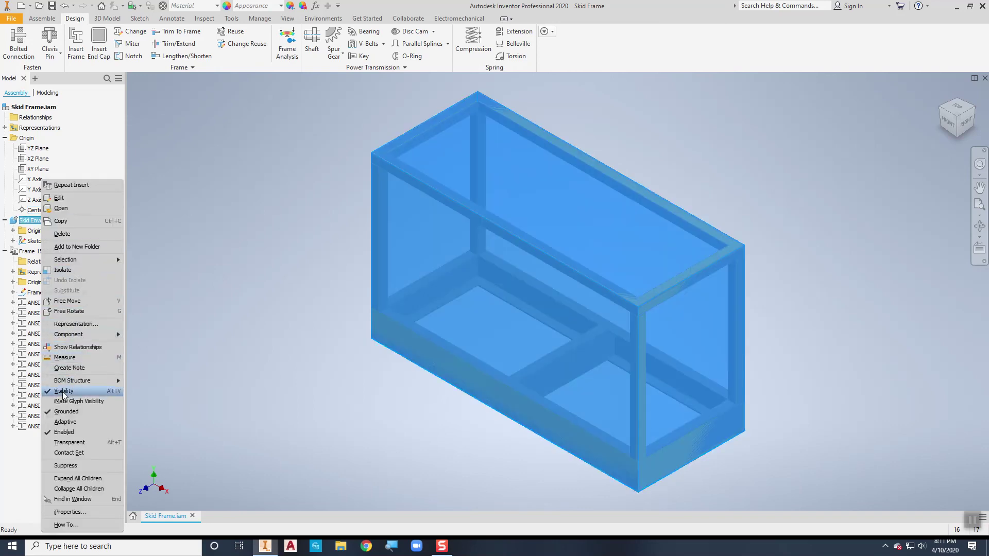
pyautogui.click(63, 391)
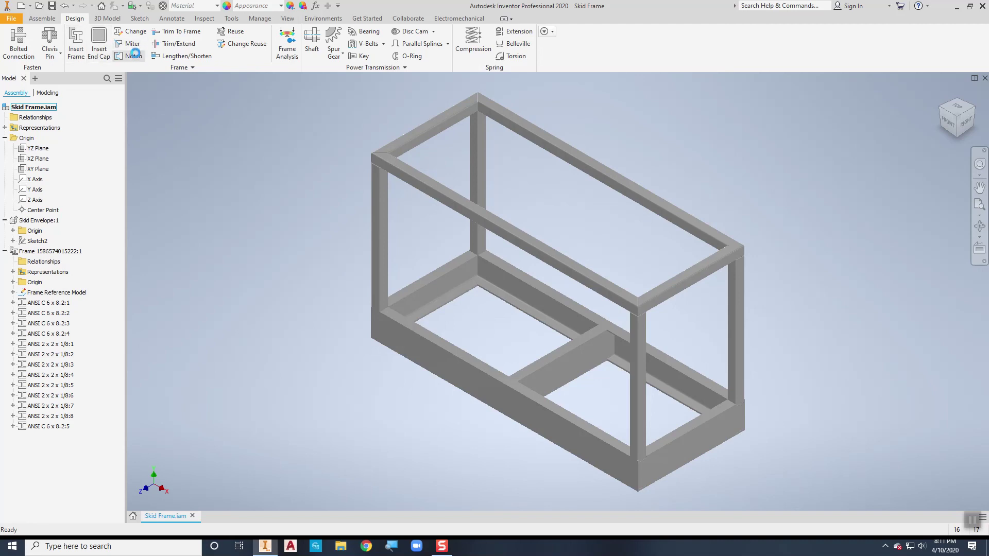
pyautogui.click(570, 365)
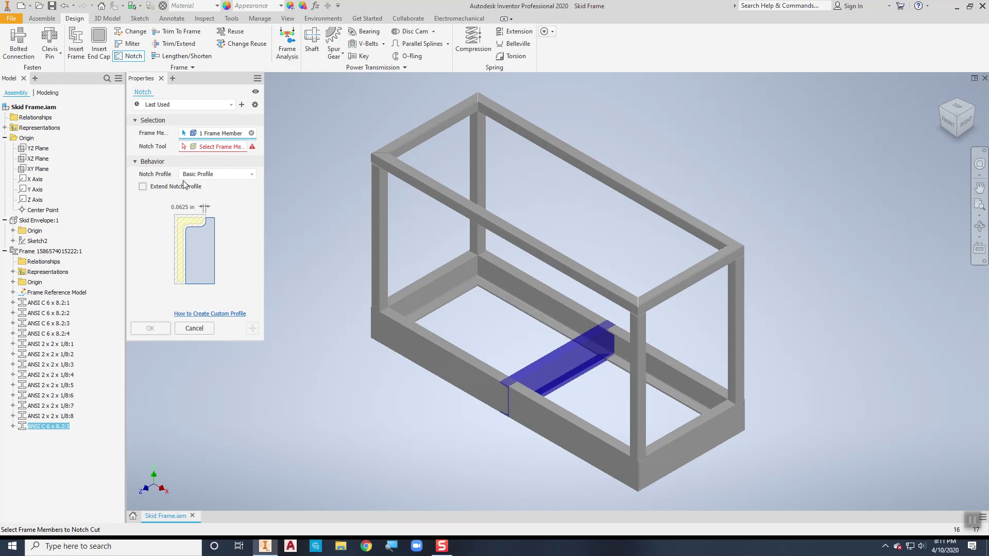
pyautogui.click(191, 149)
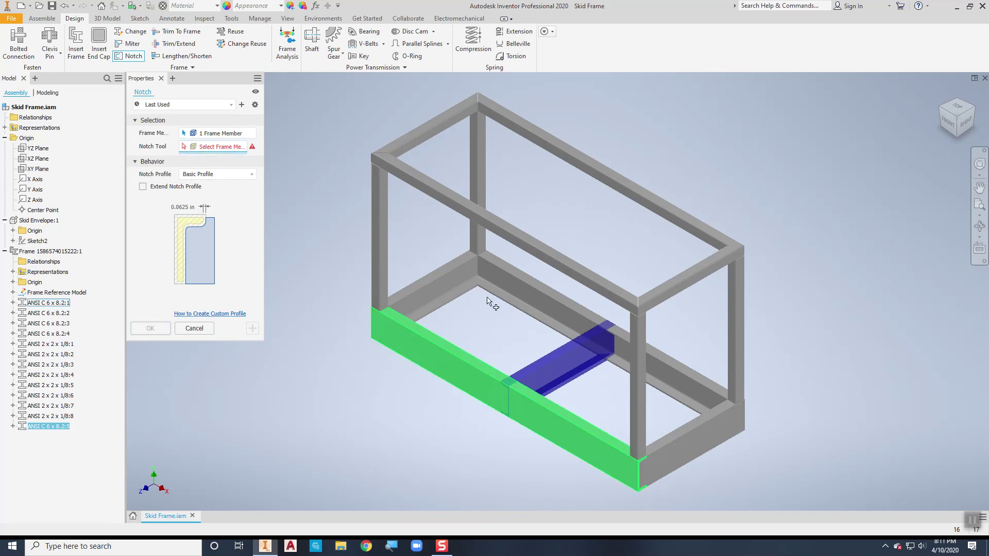
pyautogui.click(526, 291)
pyautogui.click(525, 289)
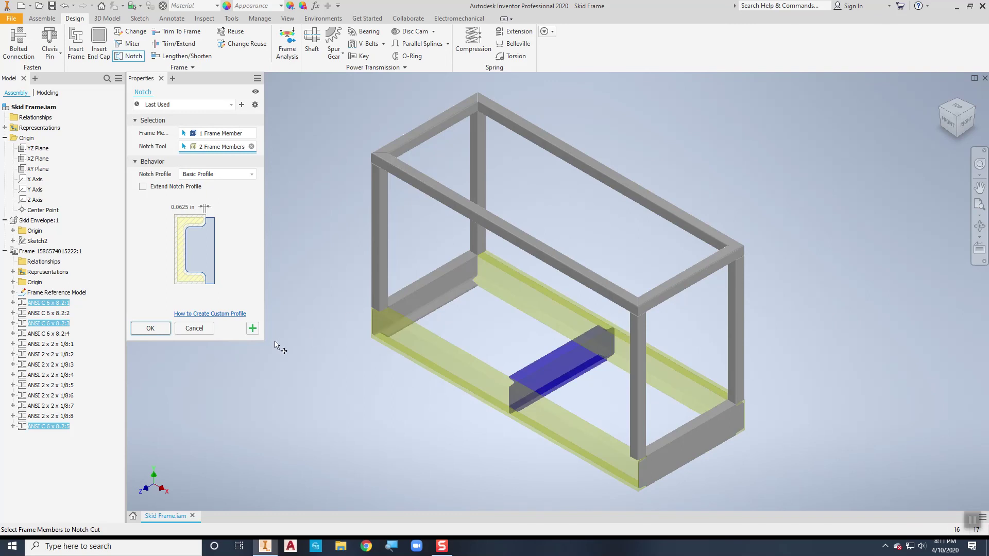
pyautogui.click(150, 330)
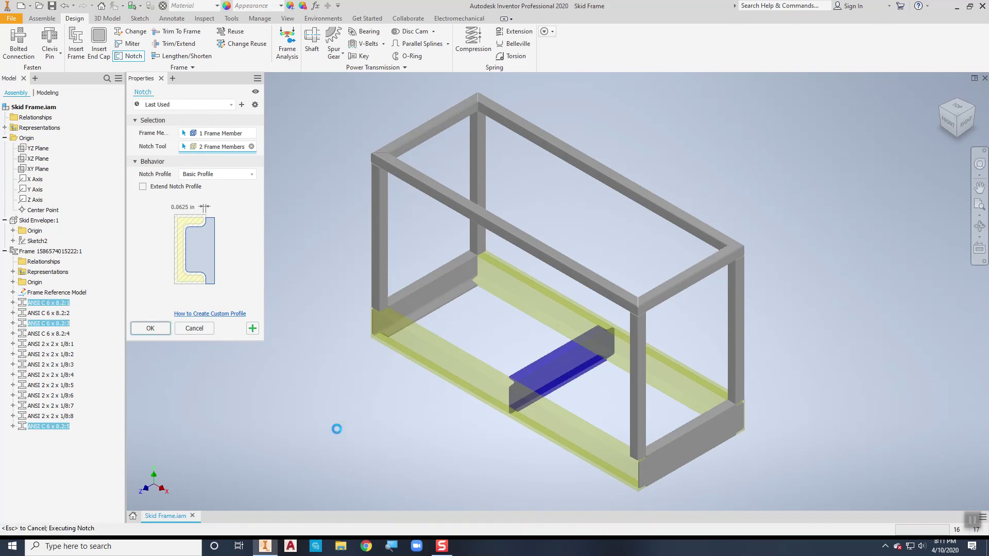
# Inspect the notched cross channel up close and the frame from the front, ending at the home view.
pyautogui.scroll(5, 592, 399)
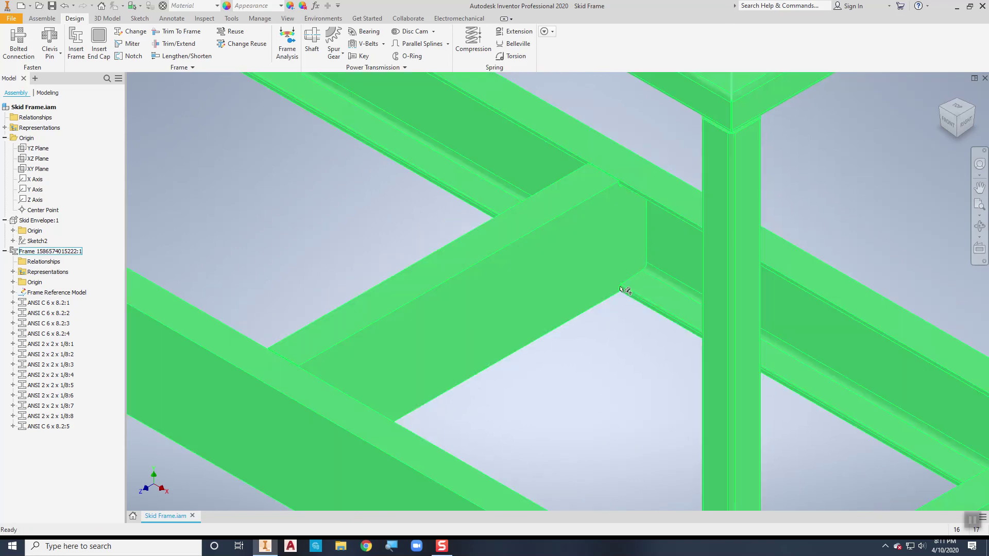
pyautogui.press('Escape')
pyautogui.press('F6')
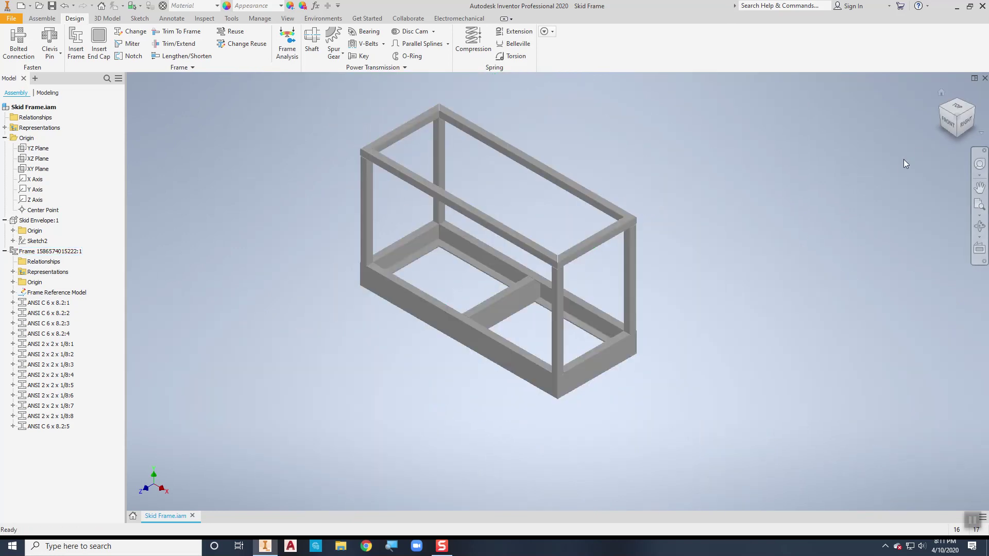
pyautogui.click(949, 119)
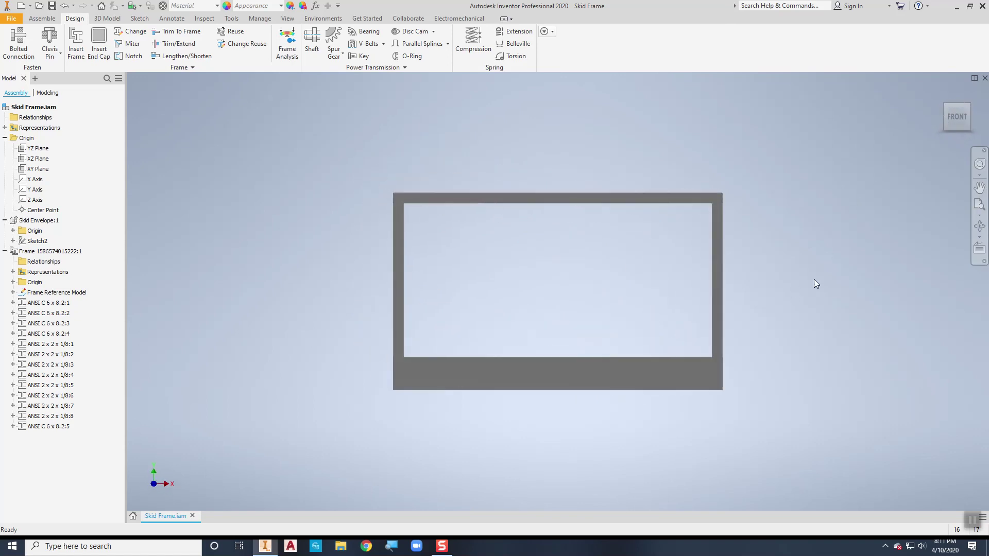
pyautogui.moveTo(611, 282)
pyautogui.keyDown('shift'); pyautogui.mouseDown(button='middle')
pyautogui.moveTo(612, 301)
pyautogui.moveTo(609, 292)
pyautogui.mouseUp(button='middle'); pyautogui.keyUp('shift')
pyautogui.press('F6')
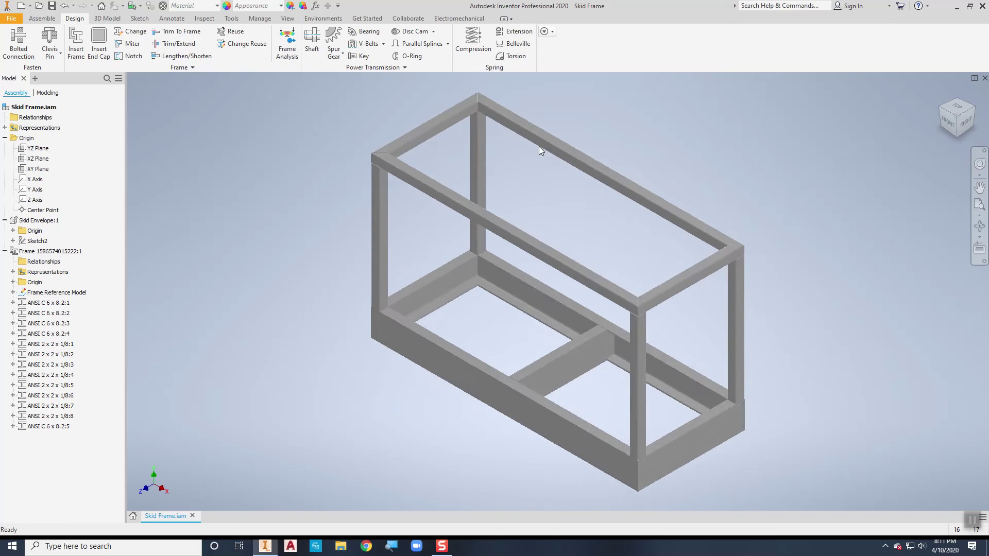